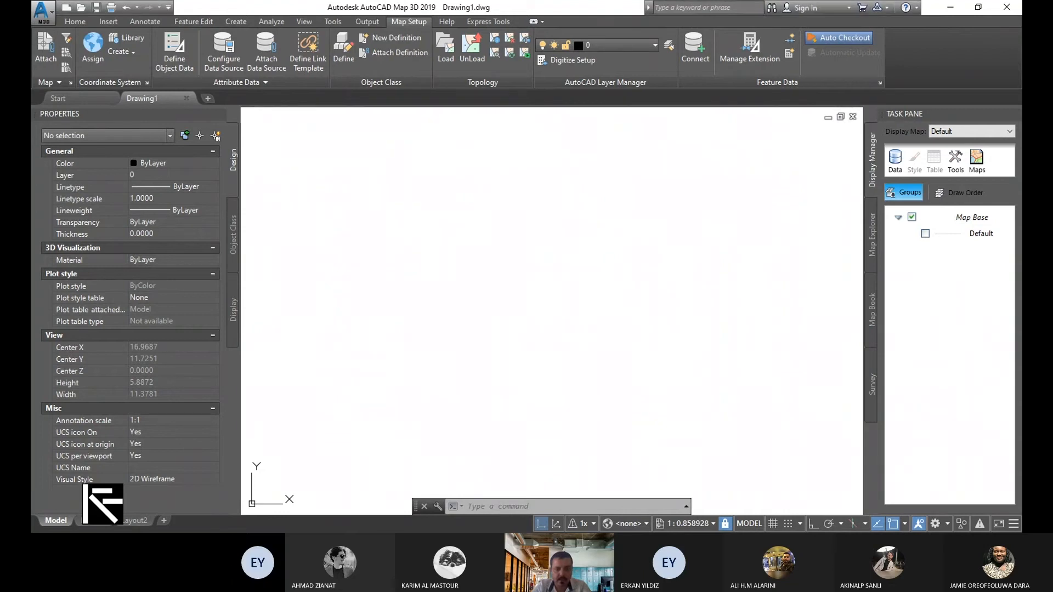
# Step: Cancel the block insertion, close Drawing1 without saving, and open the recent drawing Kyrenia_Castel
pyautogui.click(472, 396)
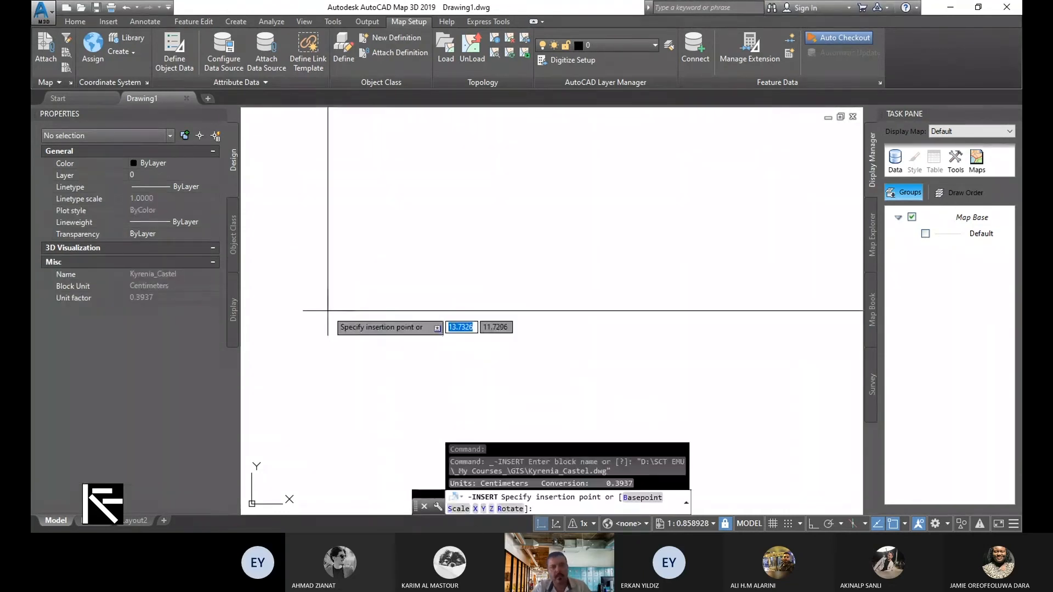
pyautogui.press('Escape')
pyautogui.click(188, 97)
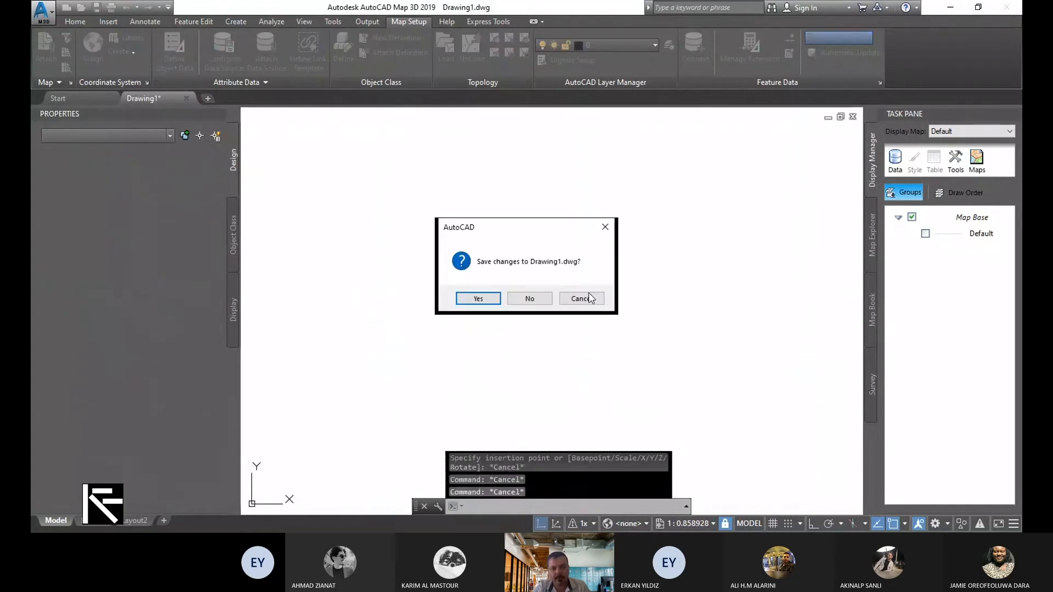
pyautogui.click(531, 298)
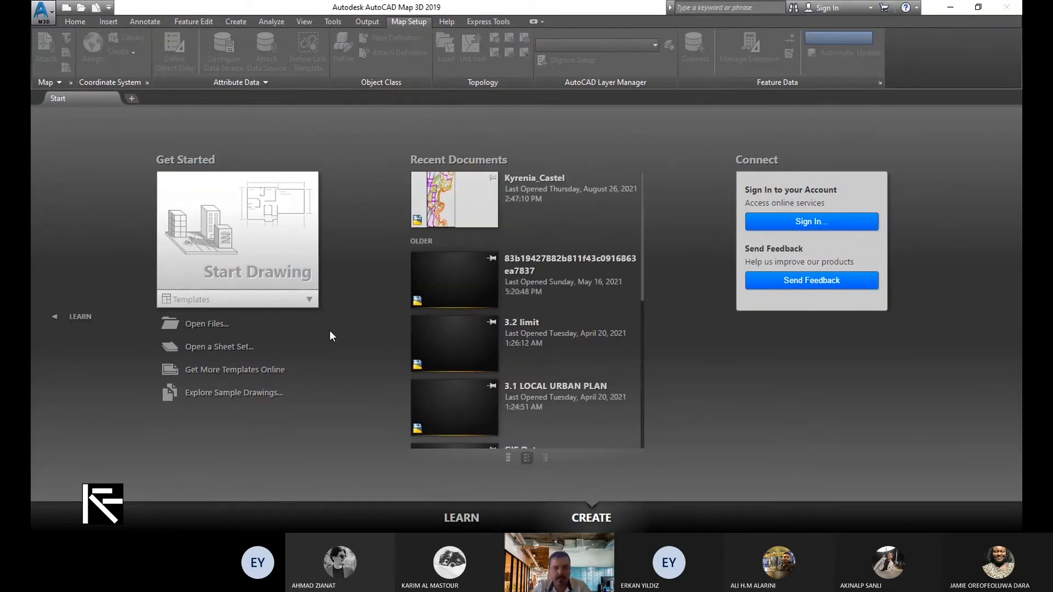
pyautogui.click(470, 207)
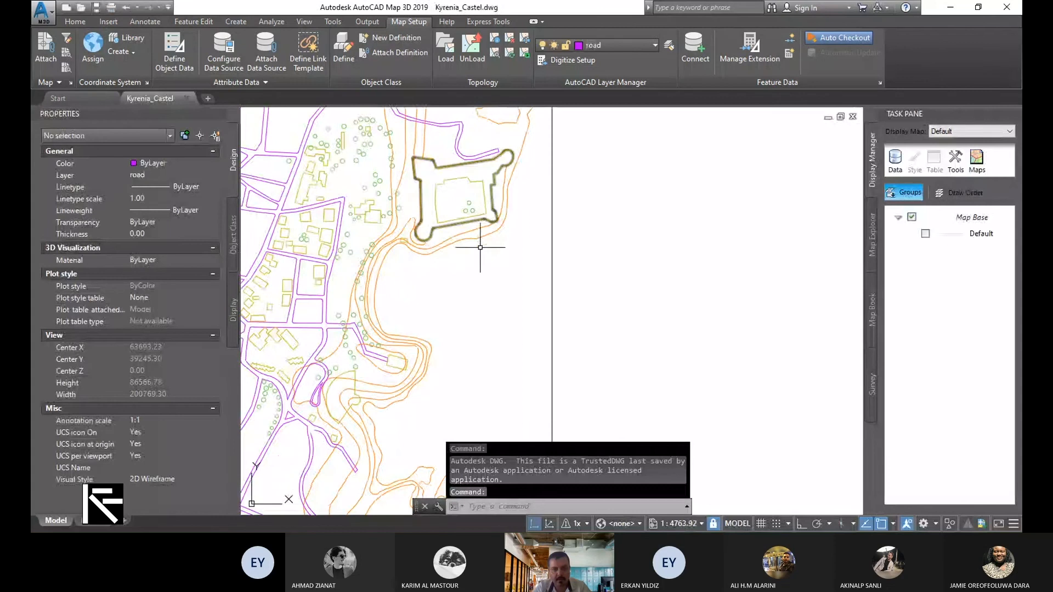
# Step: Examine the full extent of the Kyrenia_Castel map, including its roads, buildings, trees, contours and castle
pyautogui.scroll(-5, 626, 252)
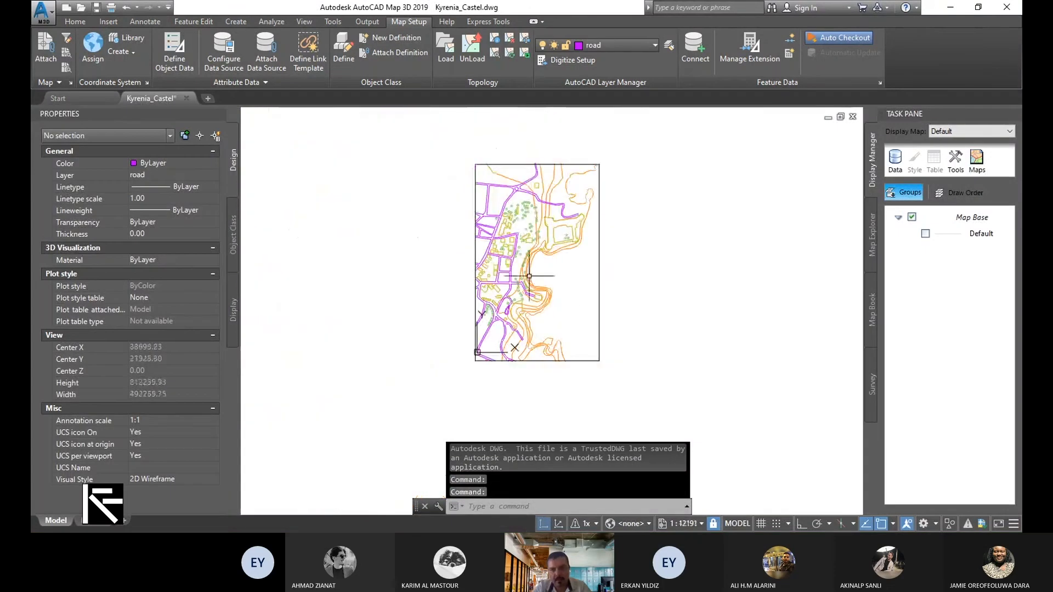
pyautogui.scroll(8, 524, 283)
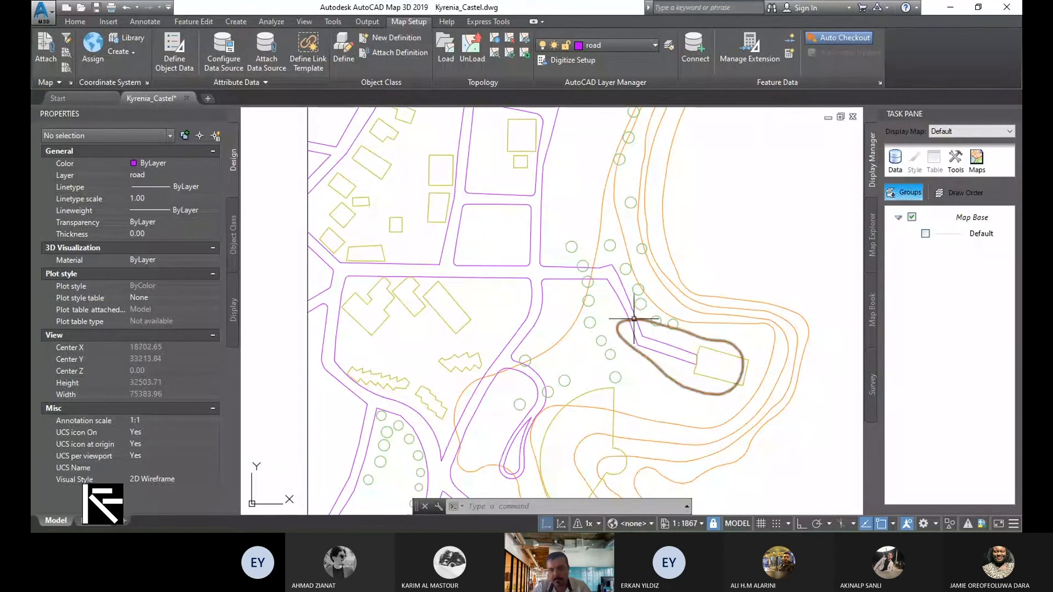
pyautogui.scroll(-8, 634, 318)
pyautogui.scroll(6, 625, 187)
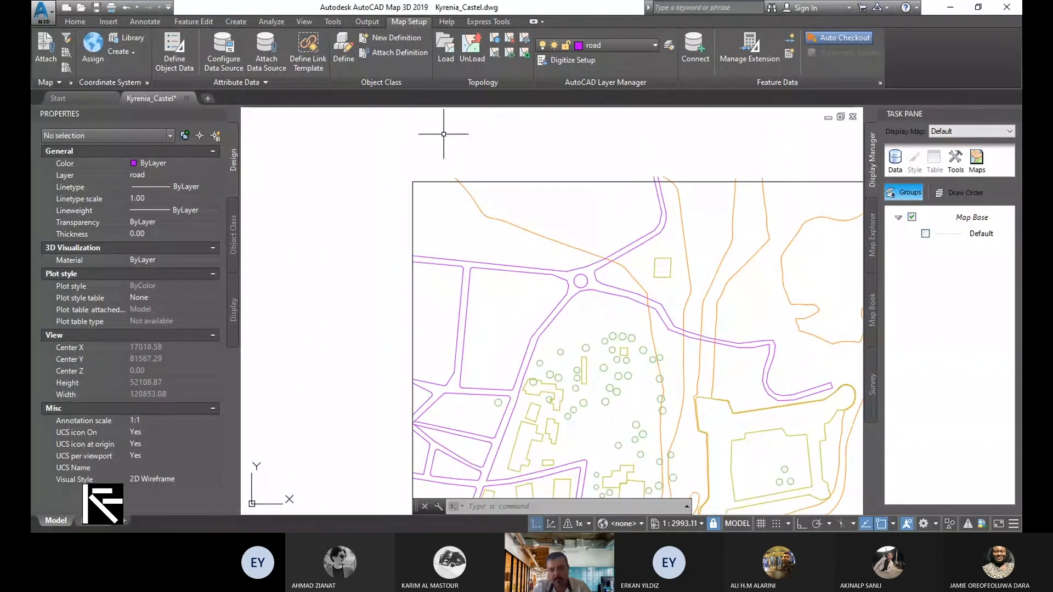
pyautogui.scroll(-5, 494, 122)
pyautogui.scroll(4, 483, 164)
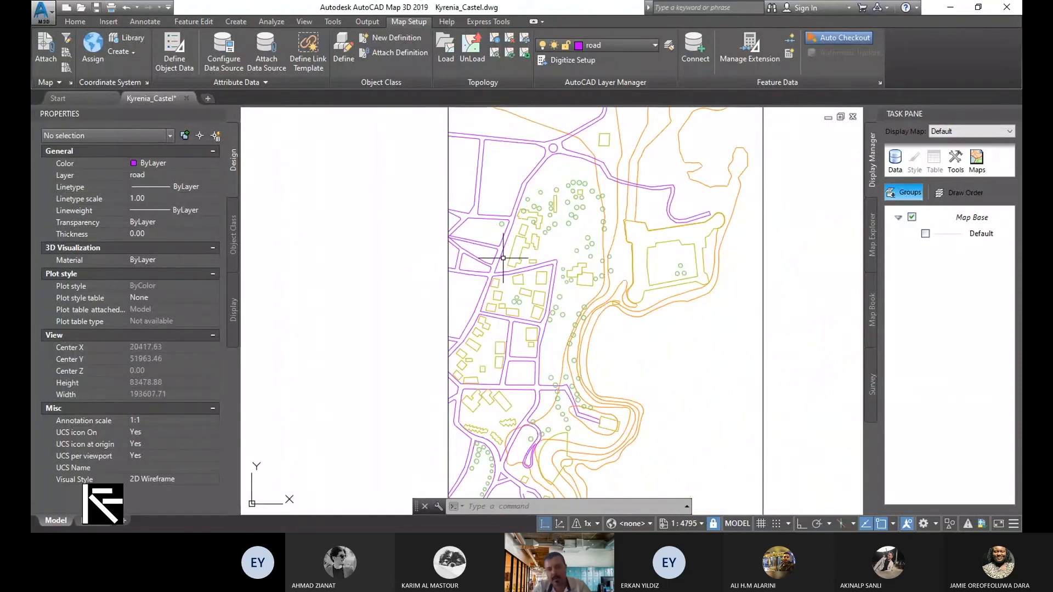
pyautogui.scroll(-2, 589, 374)
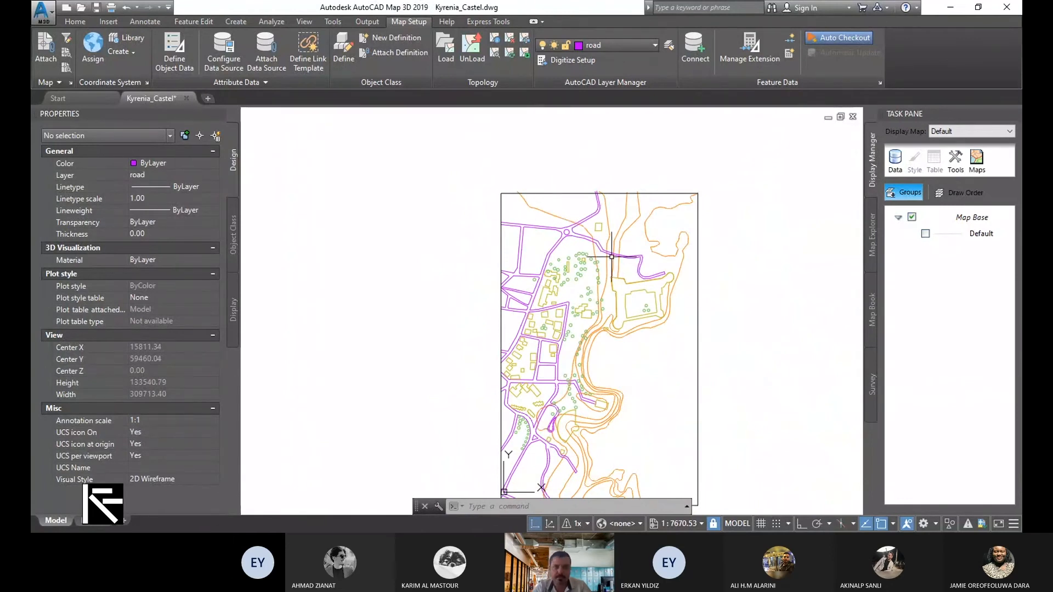
pyautogui.scroll(2, 611, 256)
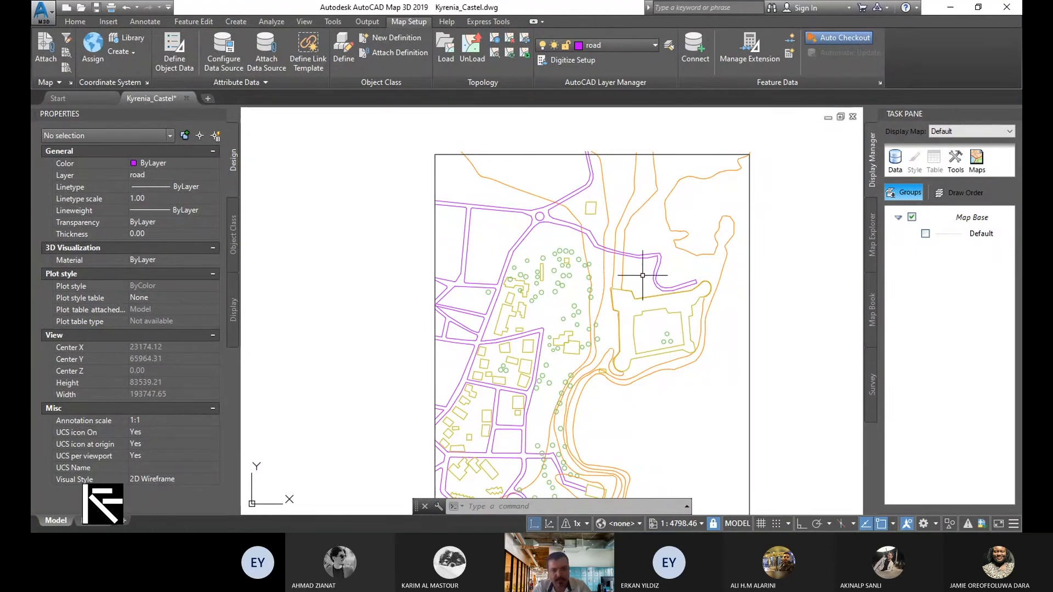
# Step: Turn off the road layer, inspect the map without roads, and turn the layer back on
pyautogui.click(647, 44)
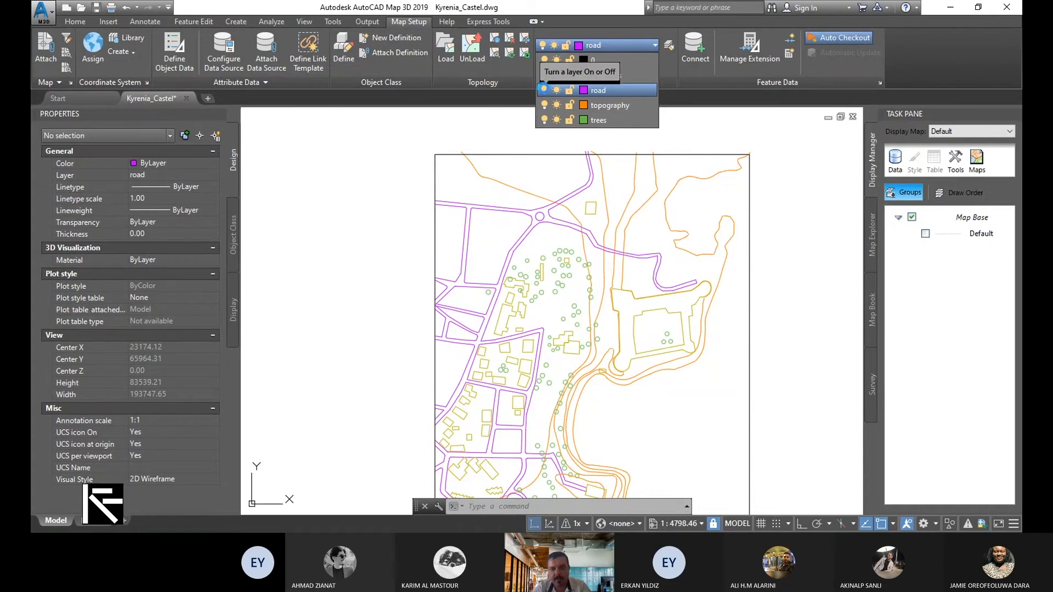
pyautogui.click(545, 91)
pyautogui.click(434, 248)
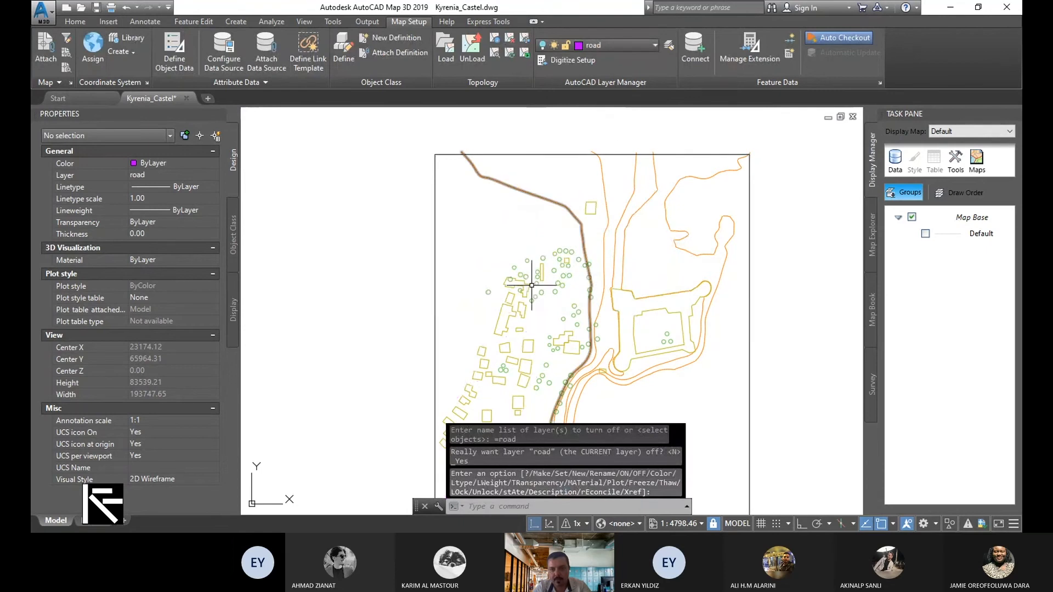
pyautogui.scroll(-4, 540, 258)
pyautogui.scroll(4, 540, 306)
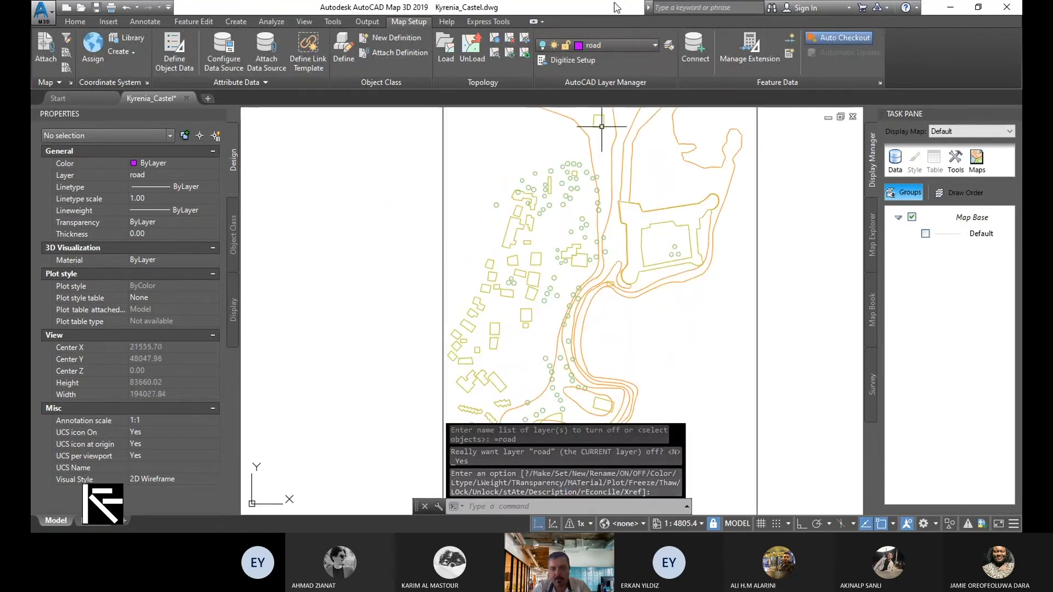
pyautogui.click(616, 45)
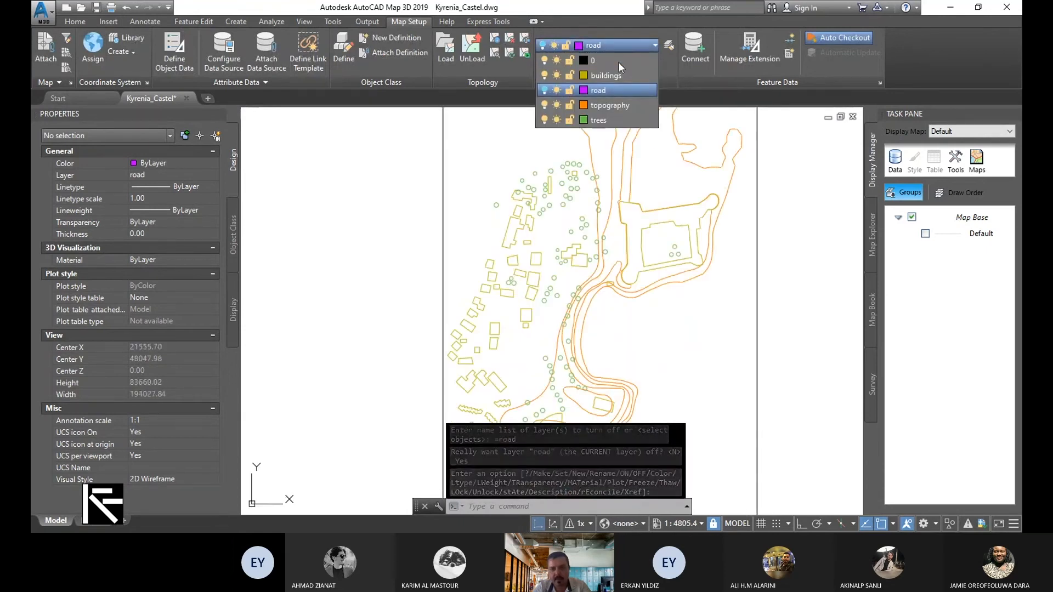
pyautogui.click(544, 89)
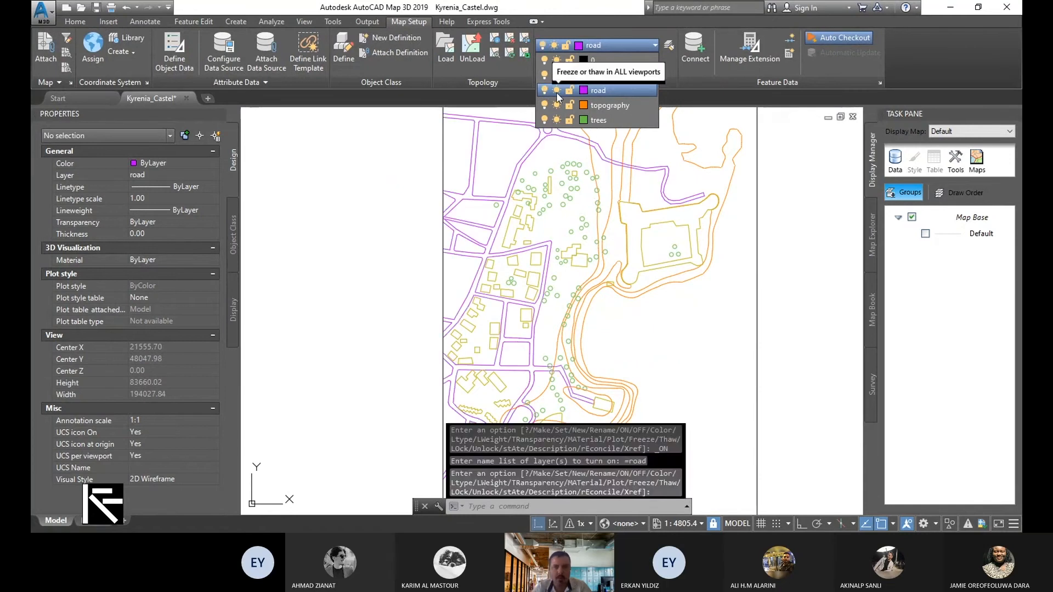
# Step: Switch the trees, buildings and topography layers off and on again to show what each one contains
pyautogui.click(544, 120)
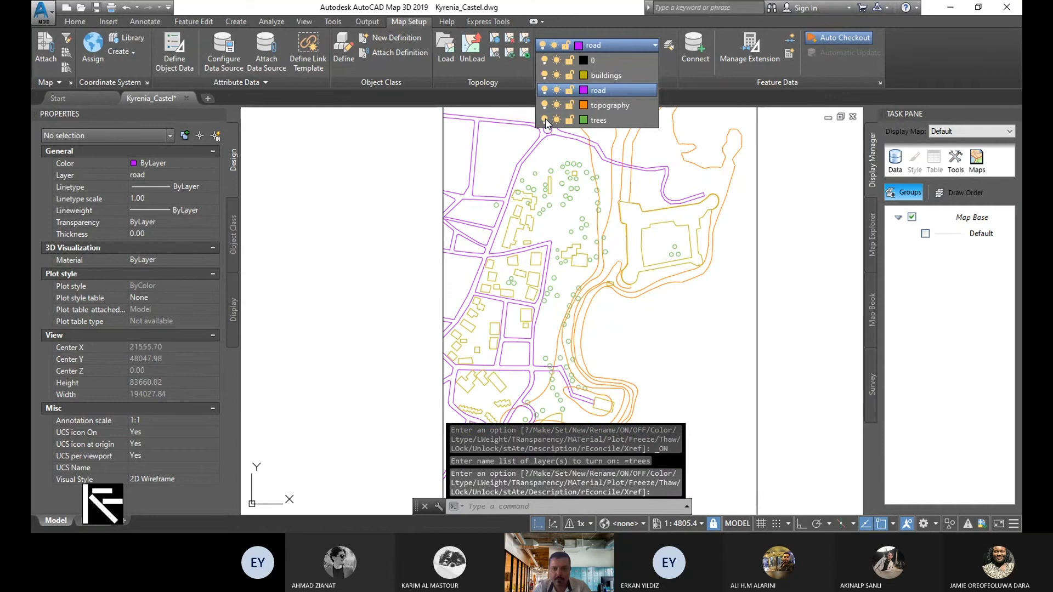
pyautogui.click(544, 120)
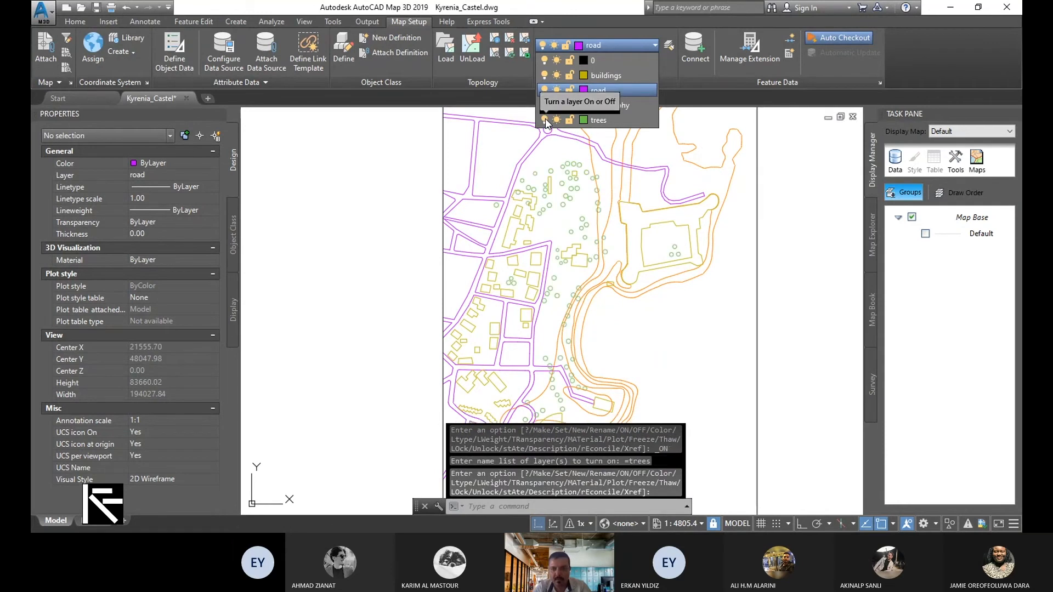
pyautogui.click(546, 75)
pyautogui.click(547, 75)
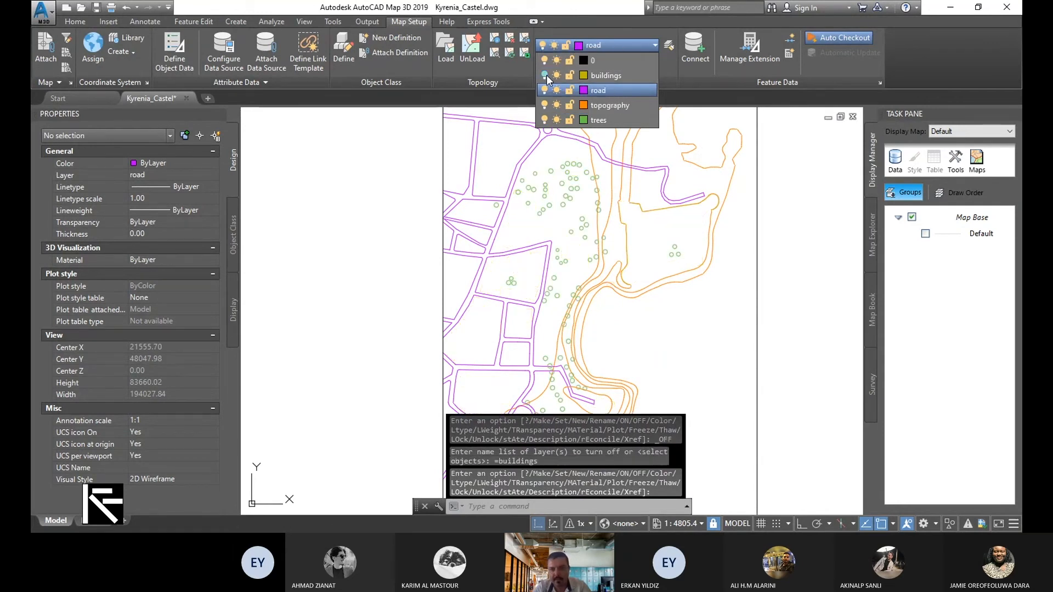
pyautogui.click(547, 75)
pyautogui.click(544, 105)
pyautogui.click(545, 104)
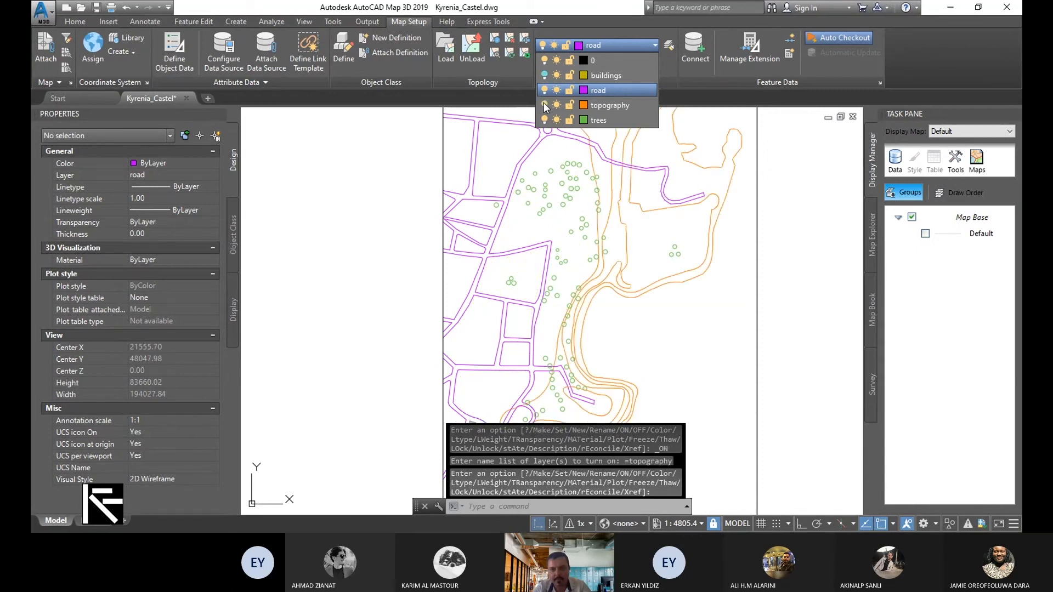
pyautogui.click(546, 75)
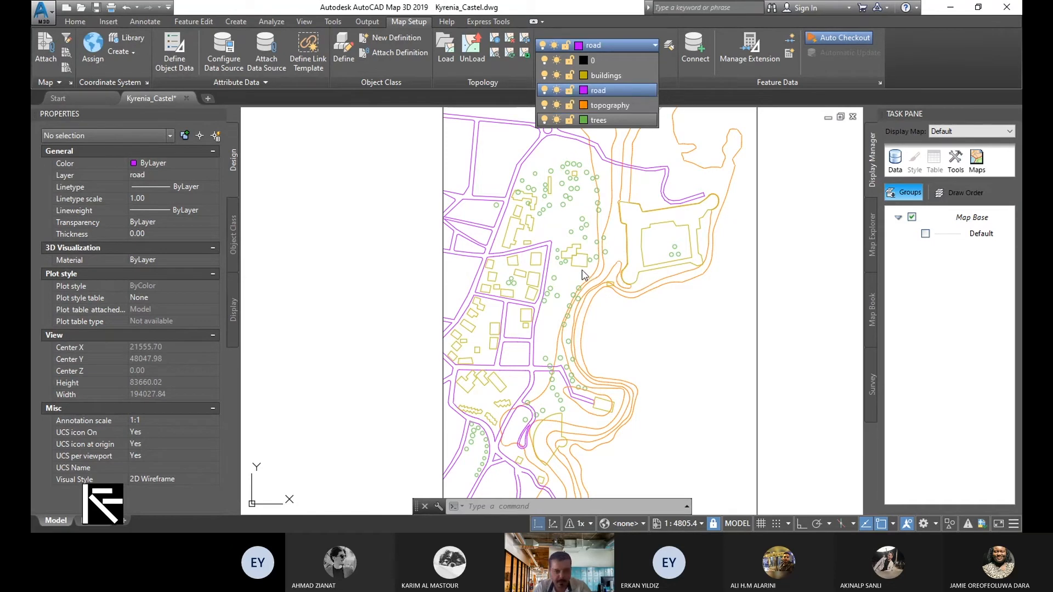
# Step: Examine the complete layered map, from its overall frame to the southern coast, central buildings and trees, and castle area
pyautogui.scroll(-4, 628, 290)
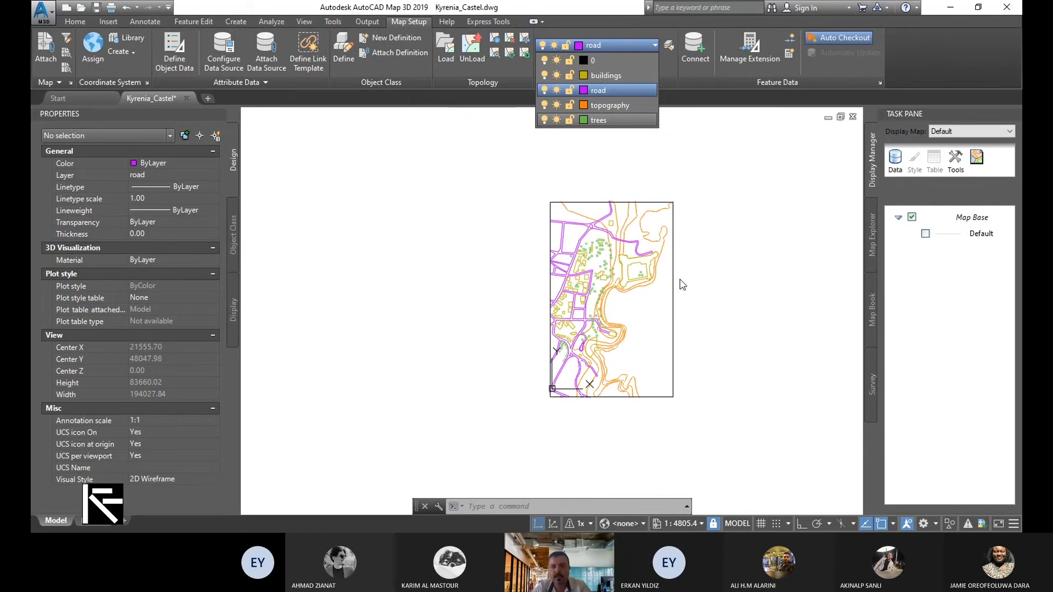
pyautogui.click(614, 216)
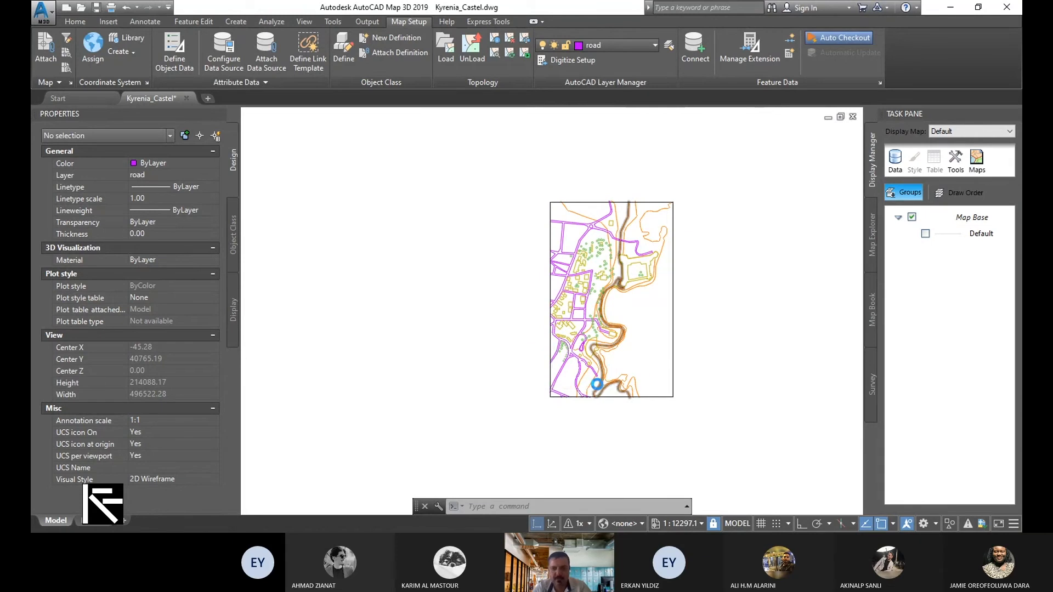
pyautogui.scroll(5, 597, 384)
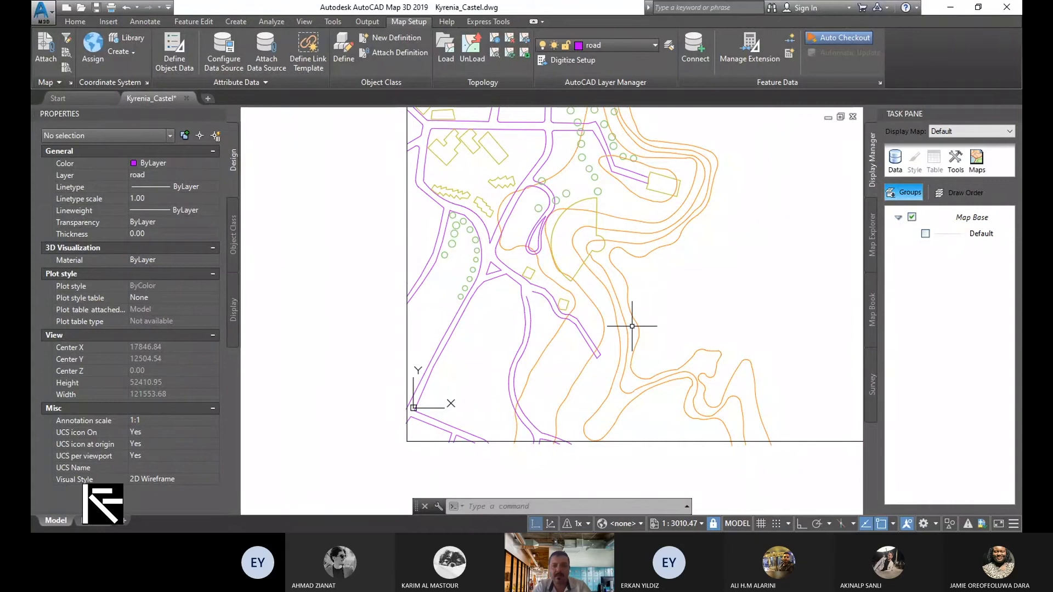
pyautogui.scroll(-6, 587, 329)
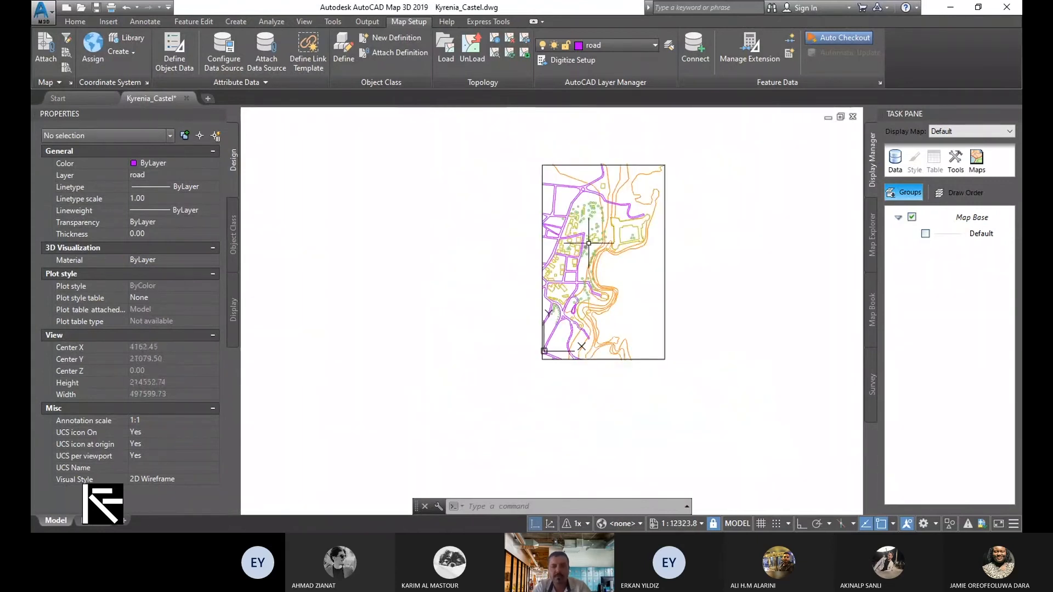
pyautogui.scroll(10, 589, 290)
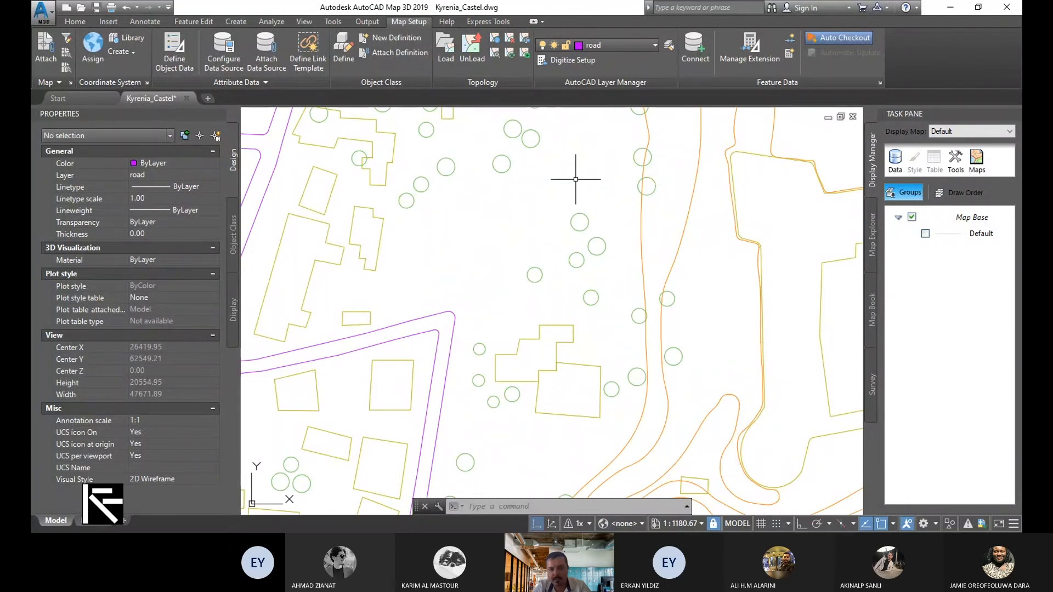
pyautogui.scroll(-8, 568, 392)
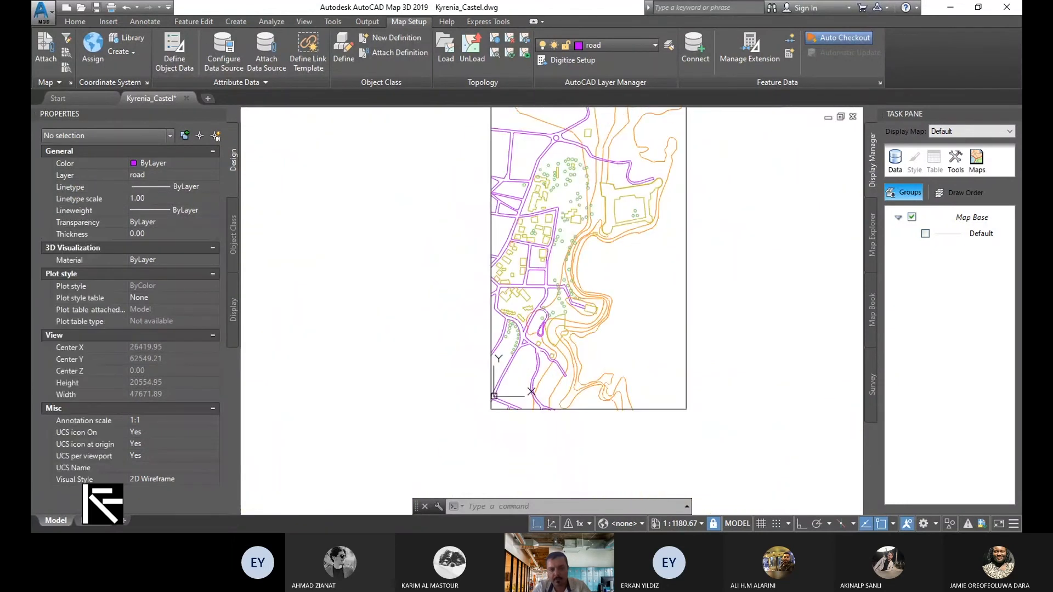
pyautogui.scroll(-2, 564, 258)
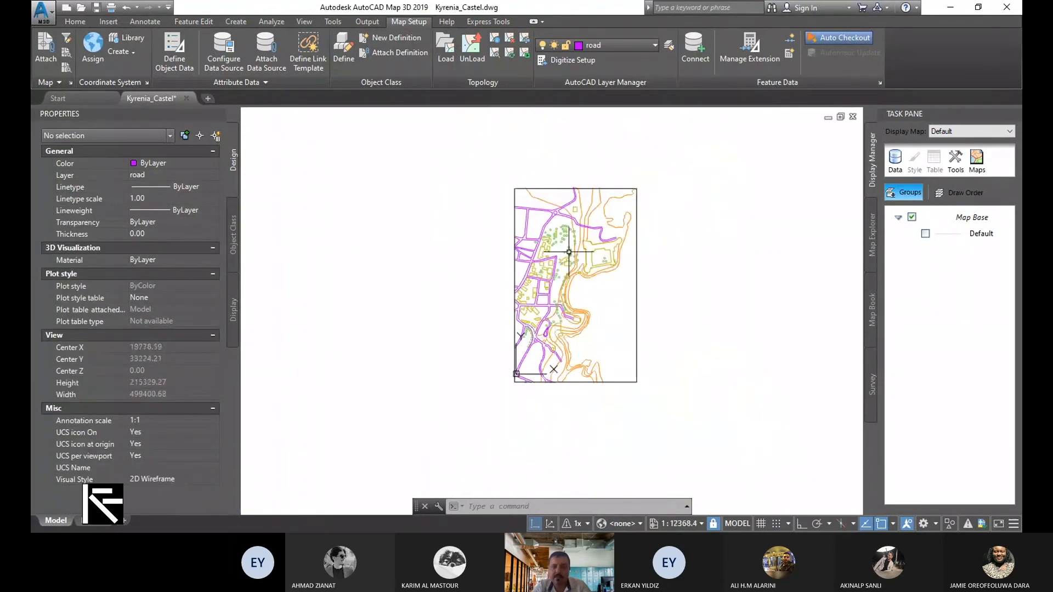
pyautogui.scroll(4, 559, 209)
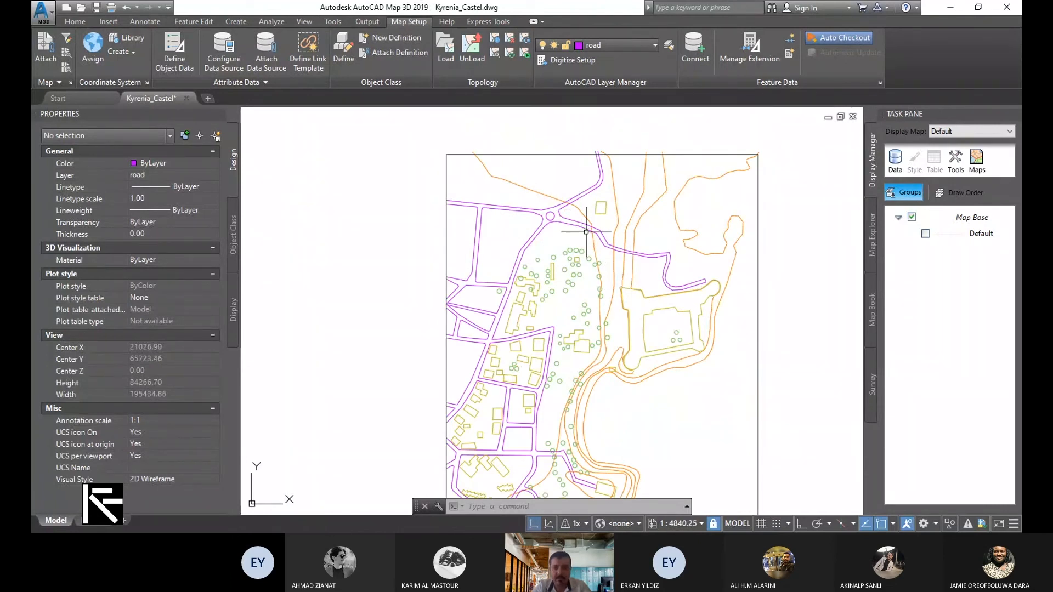
pyautogui.scroll(-4, 585, 231)
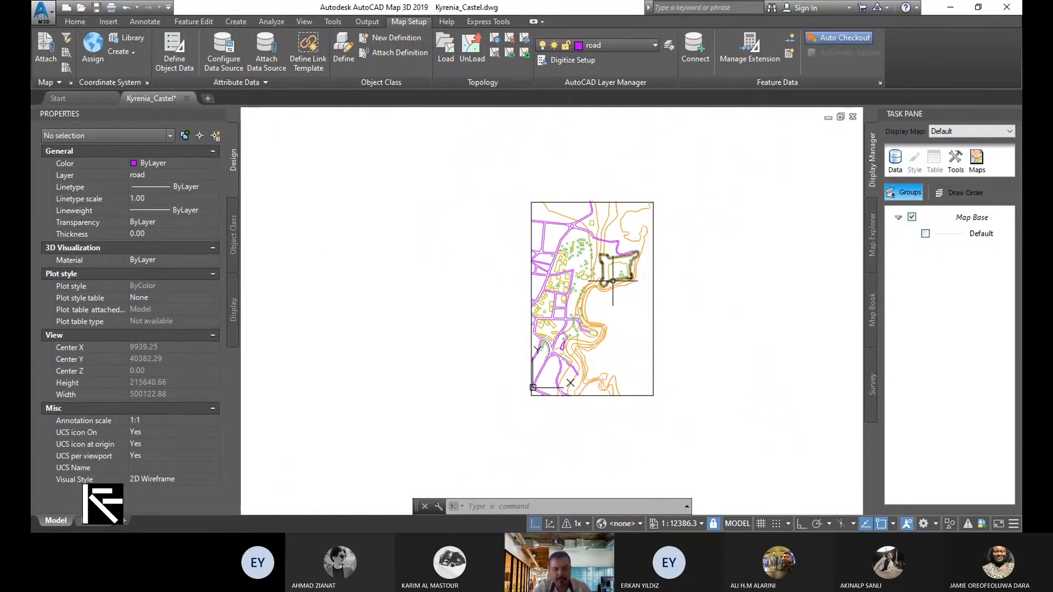
# Step: Run PURGE to check the drawing for unused items, and close it without purging anything
pyautogui.write('purge')
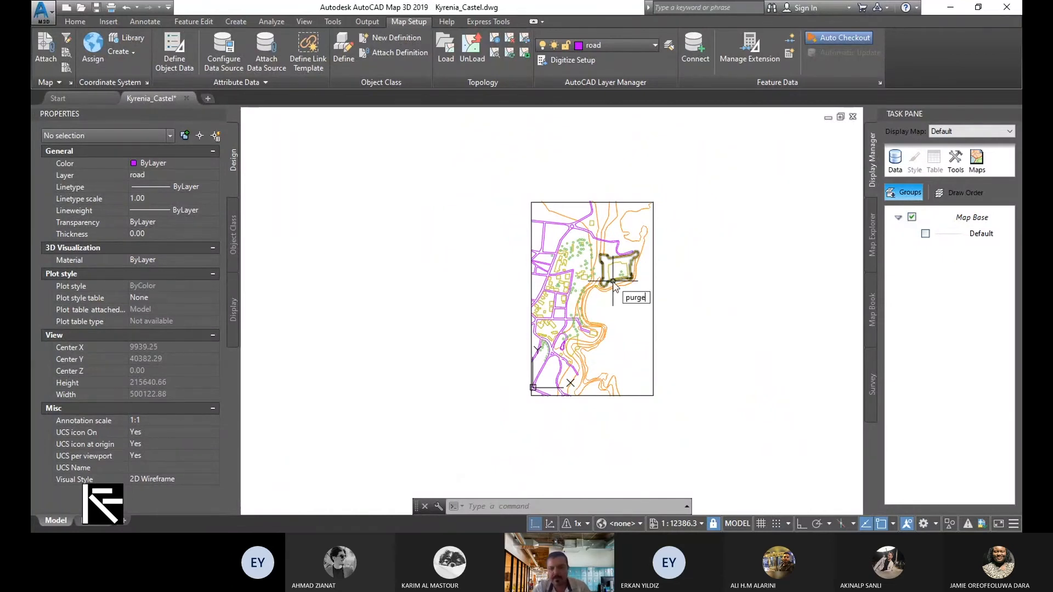
pyautogui.press('Return')
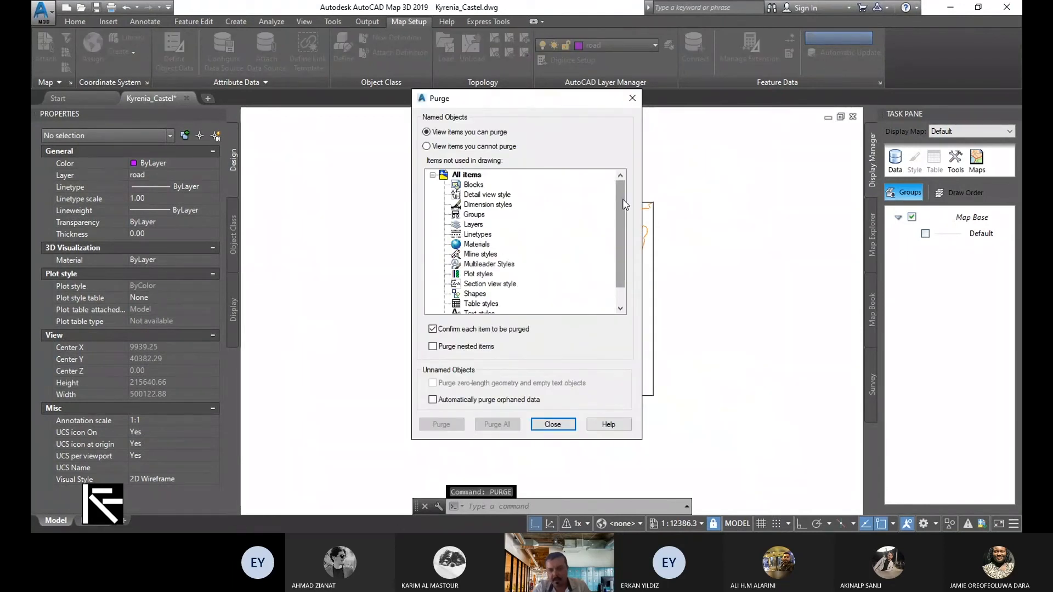
pyautogui.moveTo(622, 201); pyautogui.dragTo(622, 233)
pyautogui.scroll(1, 471, 253)
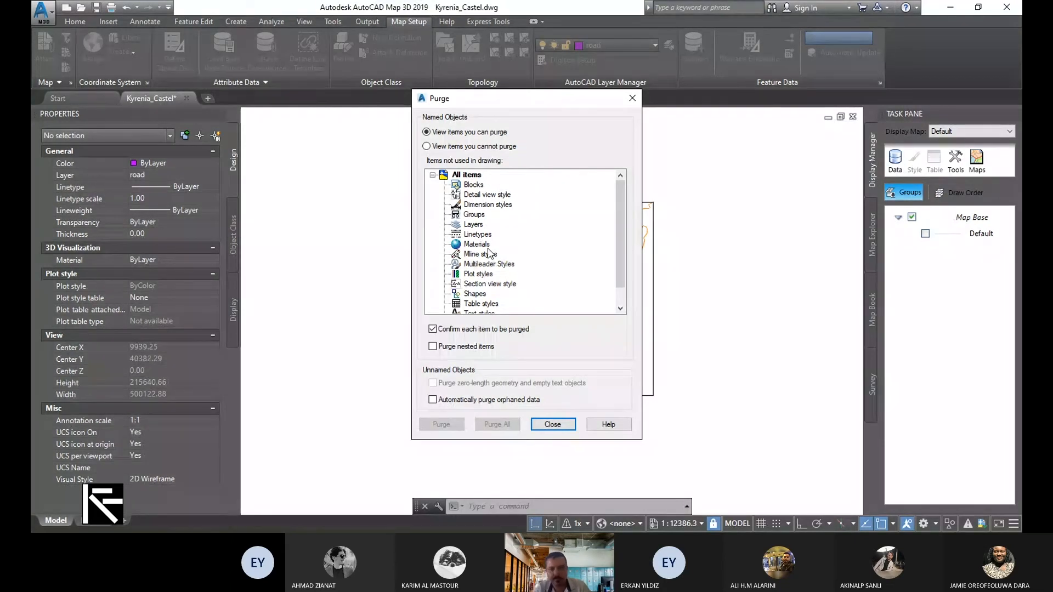
pyautogui.click(632, 97)
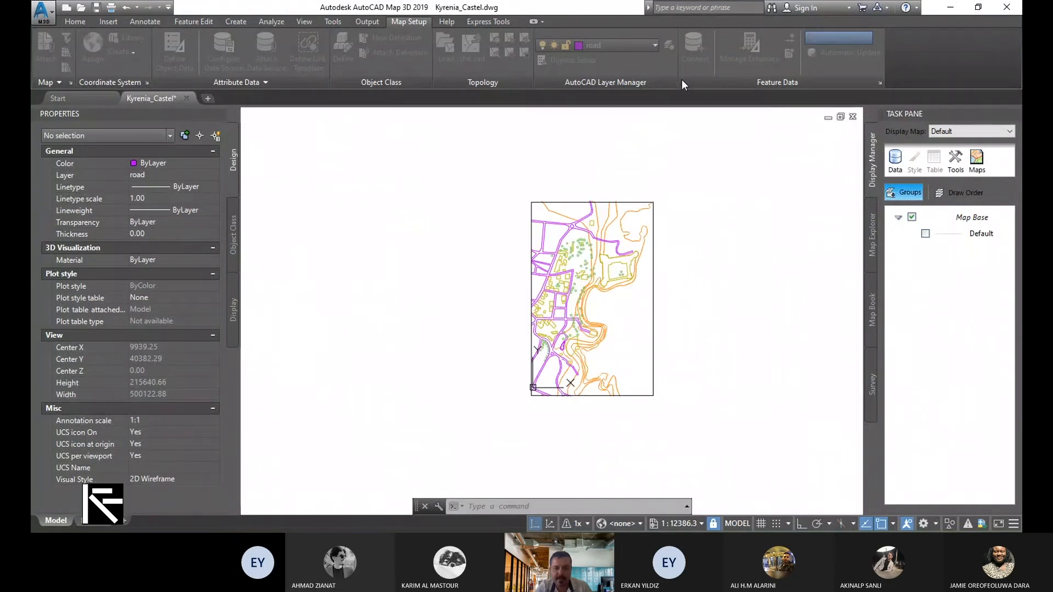
# Step: Run the INSERT command to check the drawing's list of block names, and close it without inserting anything
pyautogui.write('i')
pyautogui.press('Return')
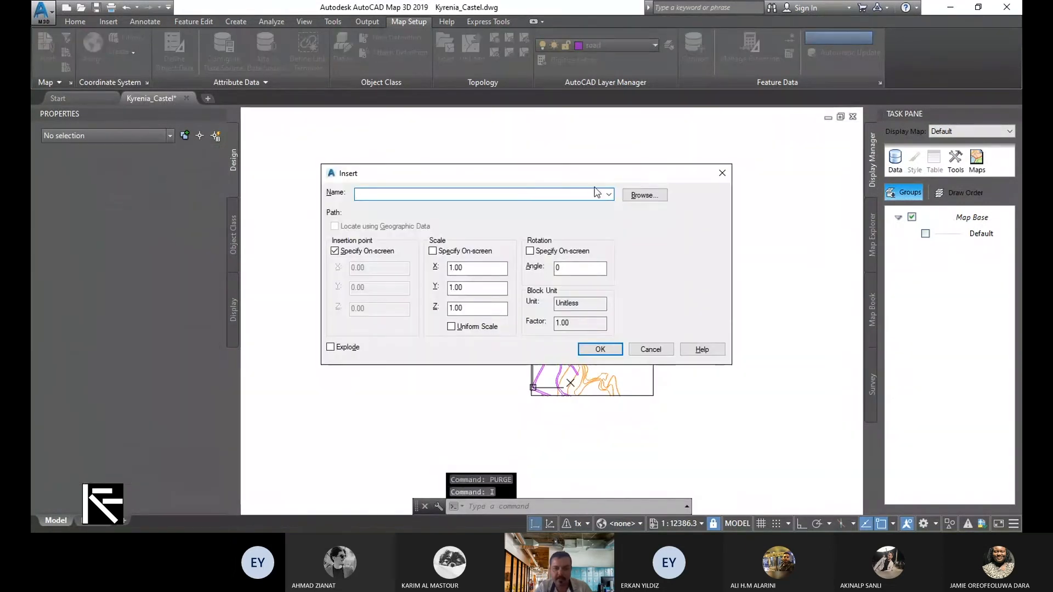
pyautogui.click(609, 195)
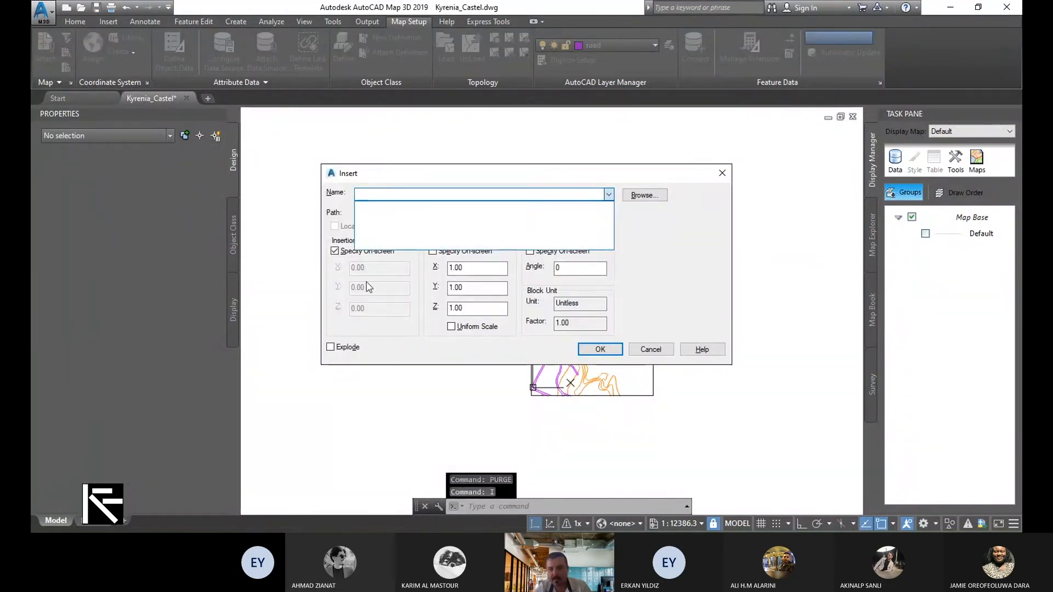
pyautogui.press('Escape')
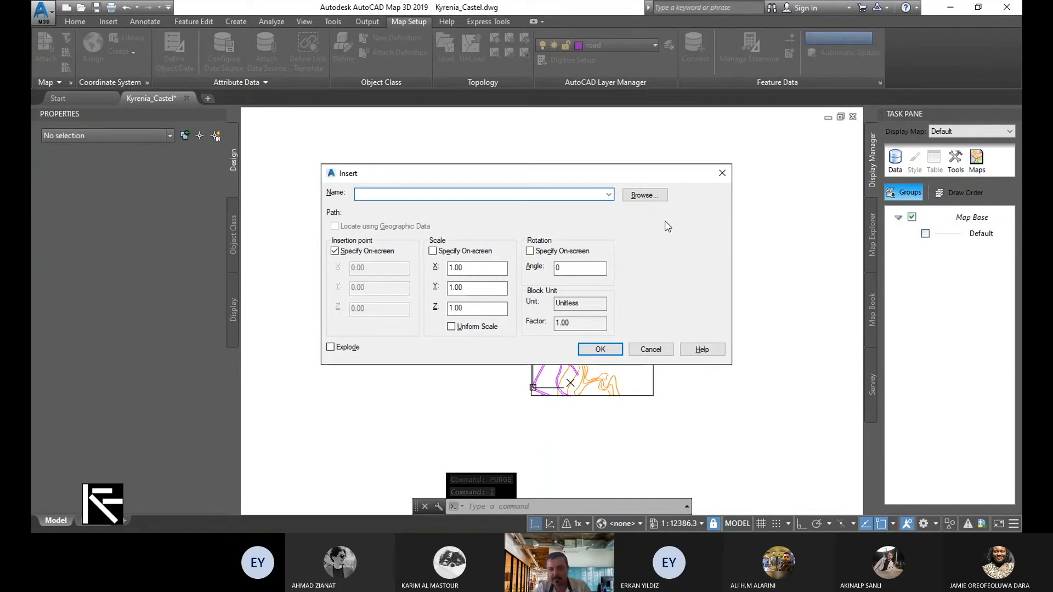
pyautogui.press('Escape')
pyautogui.press('Escape')
pyautogui.press('Escape')
pyautogui.press('Escape')
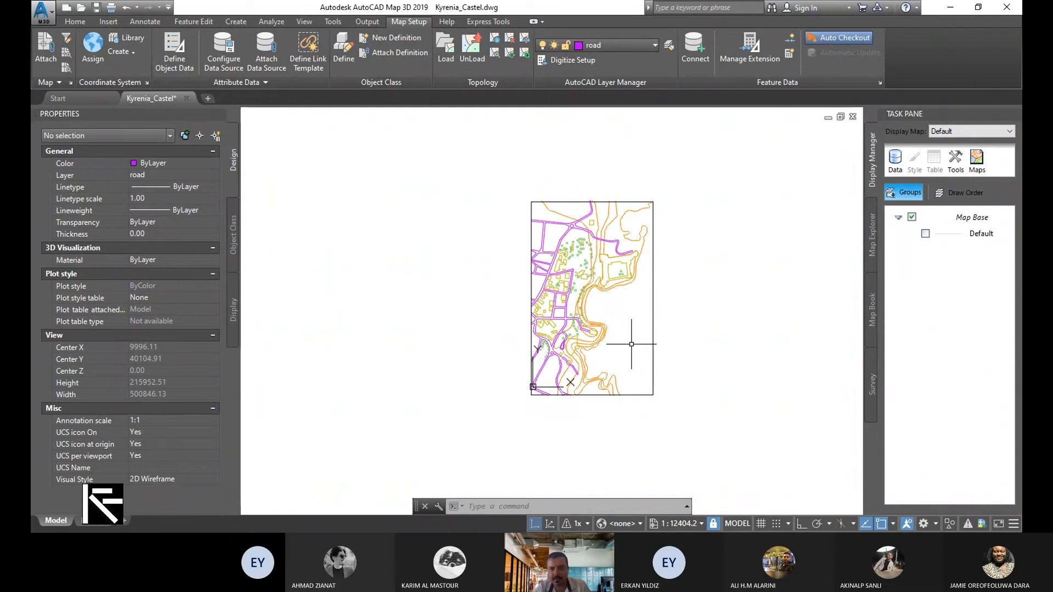
# Step: Examine the whole map and the available Save As formats for the drawing, and leave without saving a copy
pyautogui.scroll(2, 644, 268)
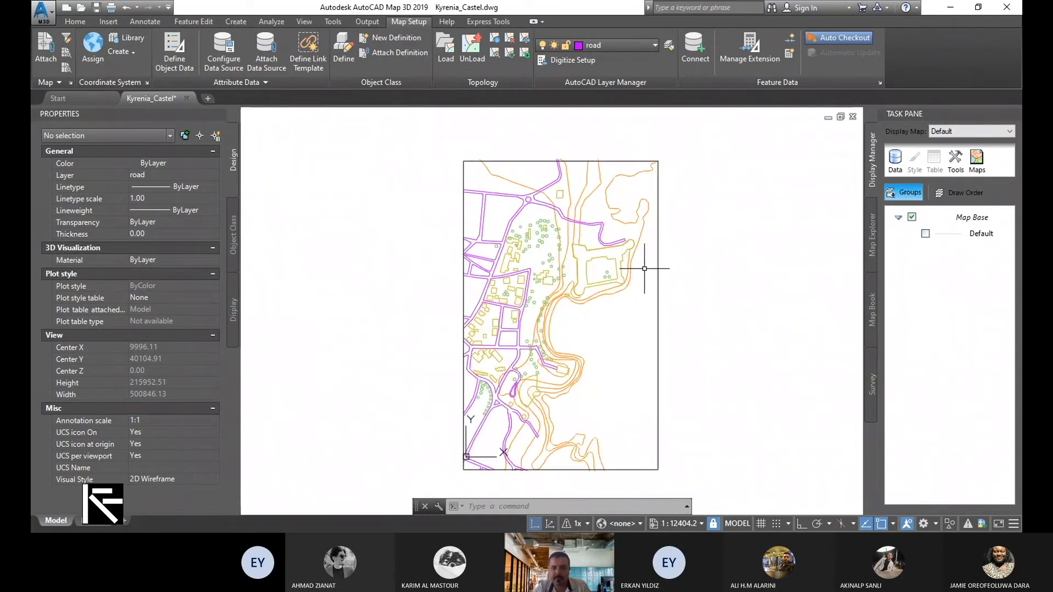
pyautogui.click(46, 25)
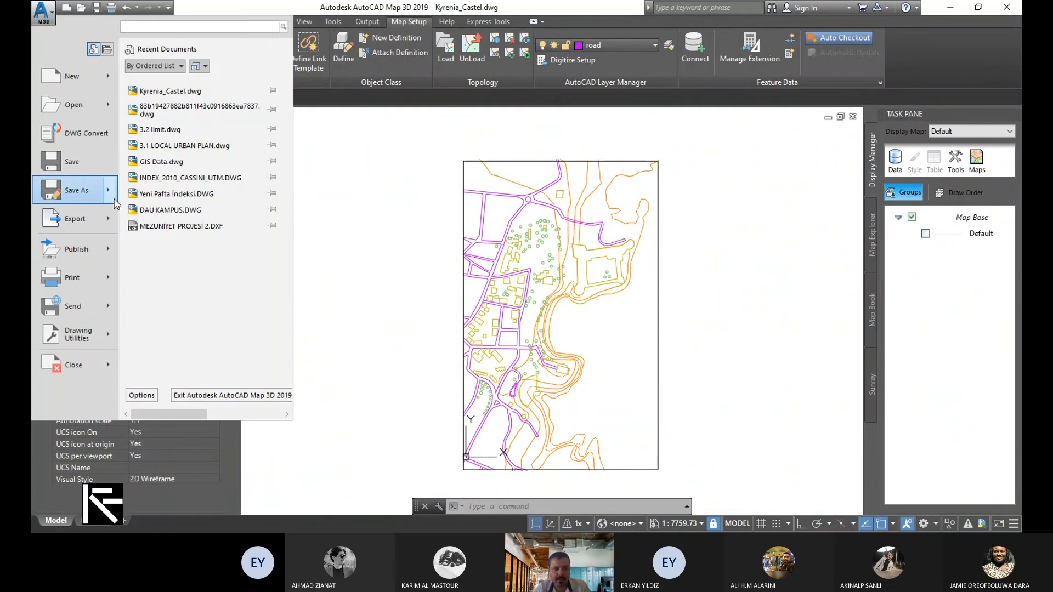
pyautogui.moveTo(116, 204)
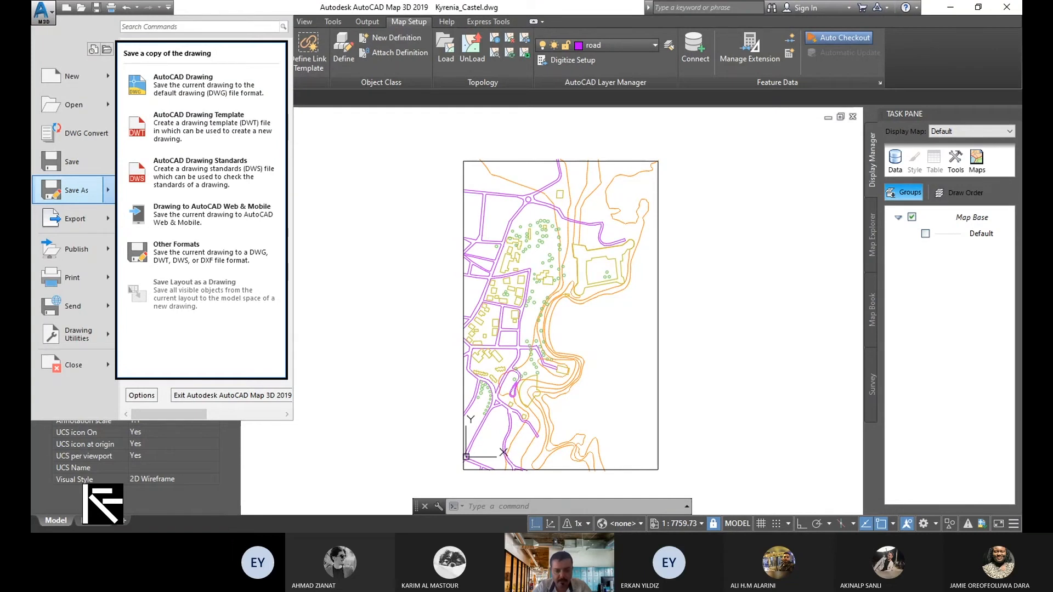
pyautogui.press('Escape')
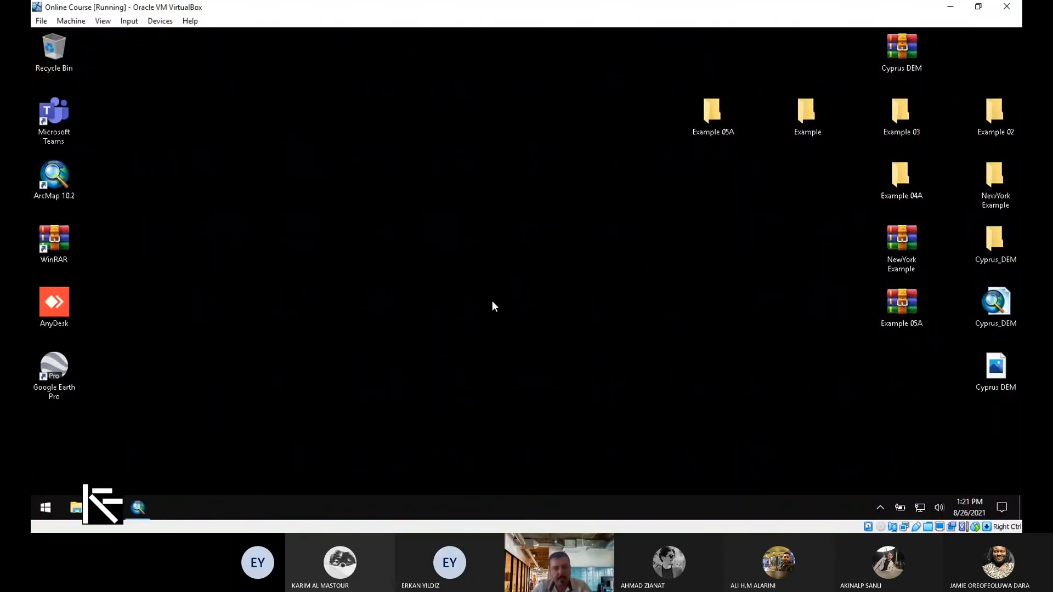
# Step: Switch to ArcMap in the virtual machine, close its Create Features window, and minimize the application
pyautogui.click(139, 507)
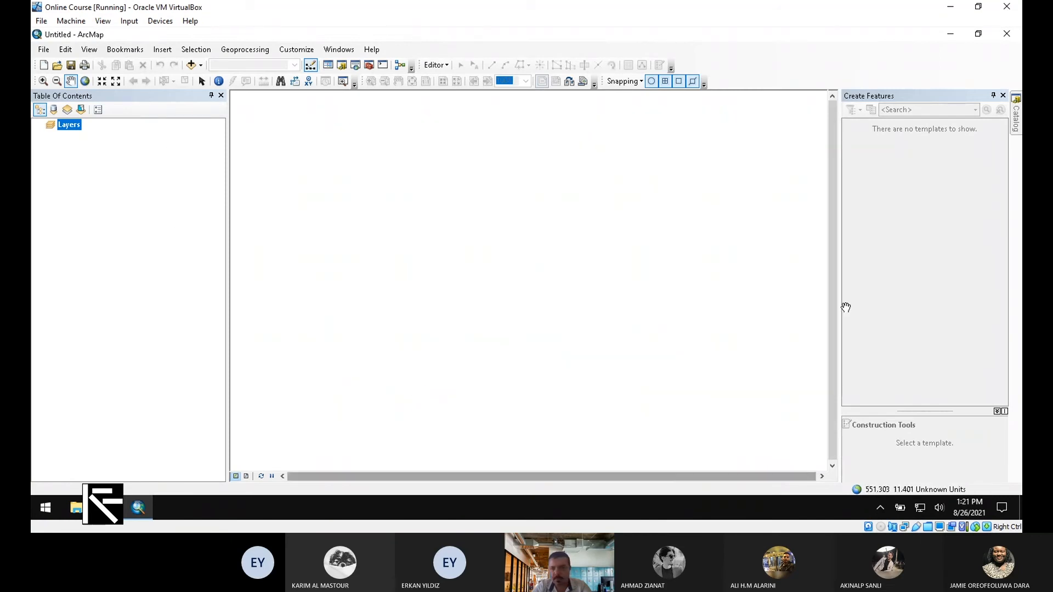
pyautogui.click(1003, 96)
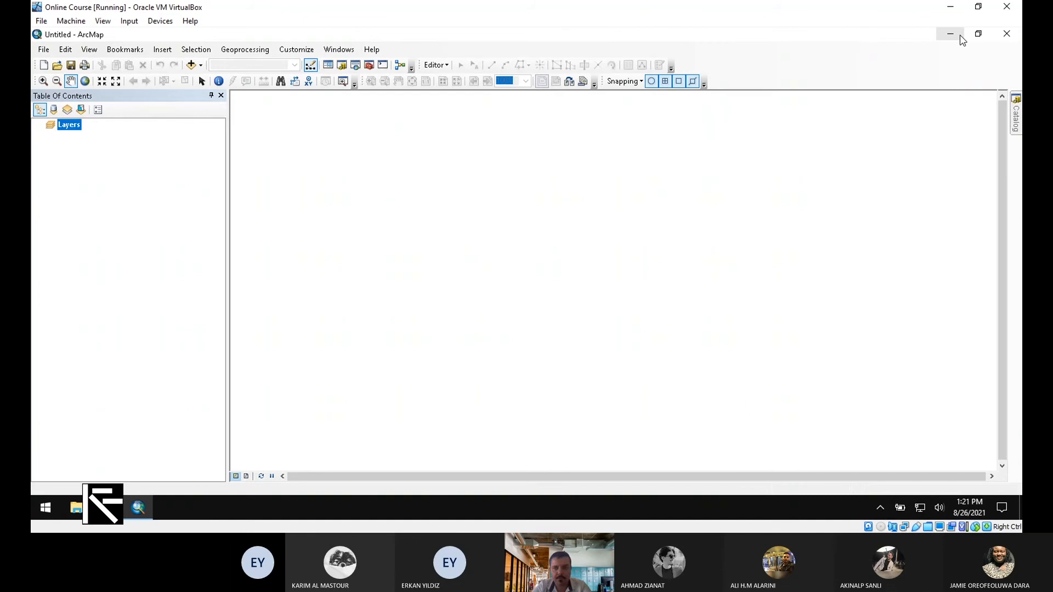
pyautogui.click(961, 40)
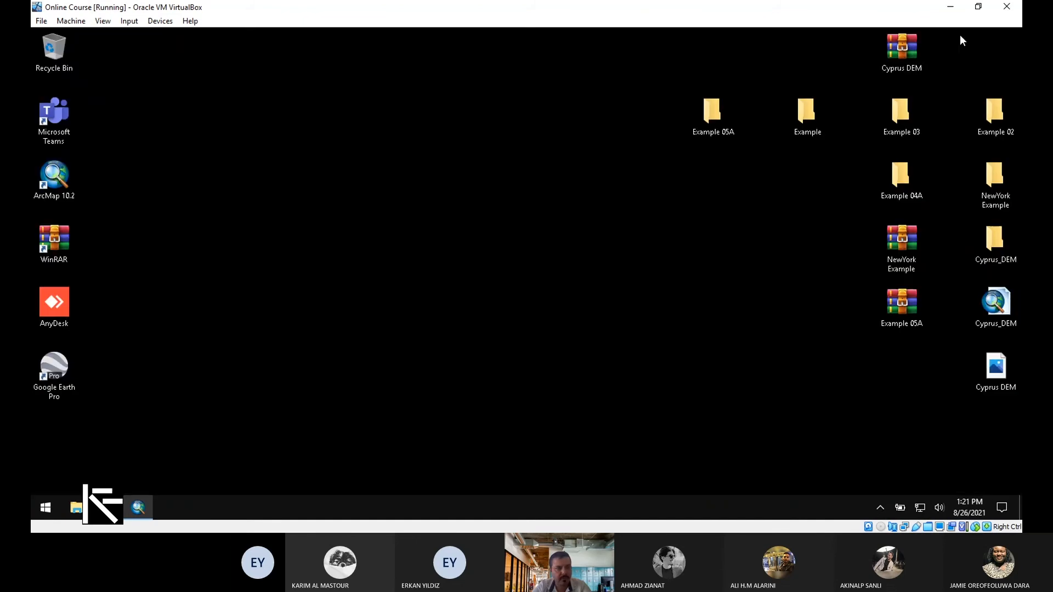
# Step: Download the Kyrenia CAD Example archive from the ARCH 383 course page in the browser and put it on the desktop
pyautogui.click(107, 508)
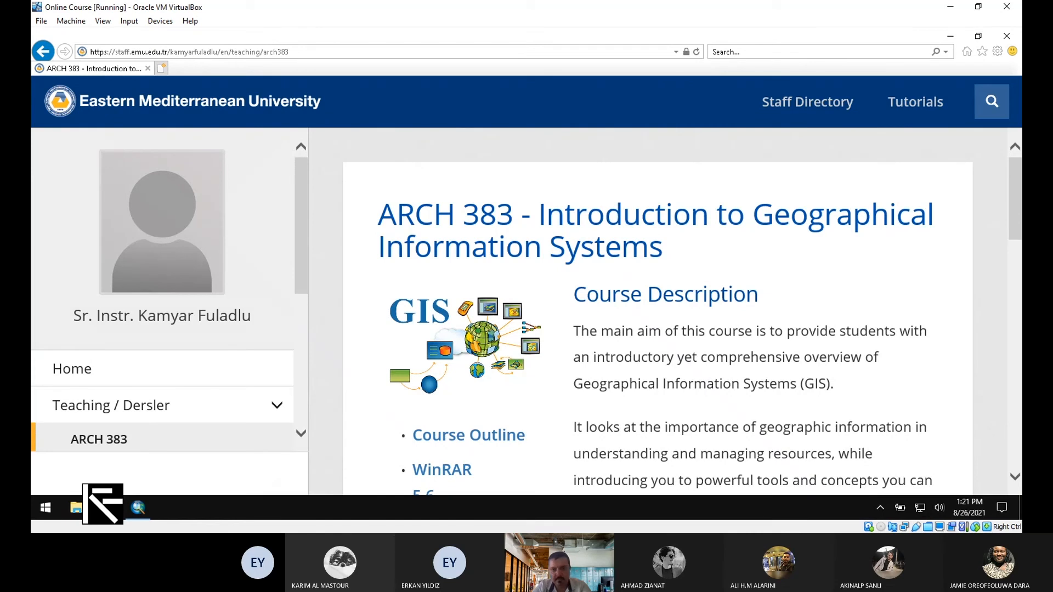
pyautogui.scroll(-10, 489, 318)
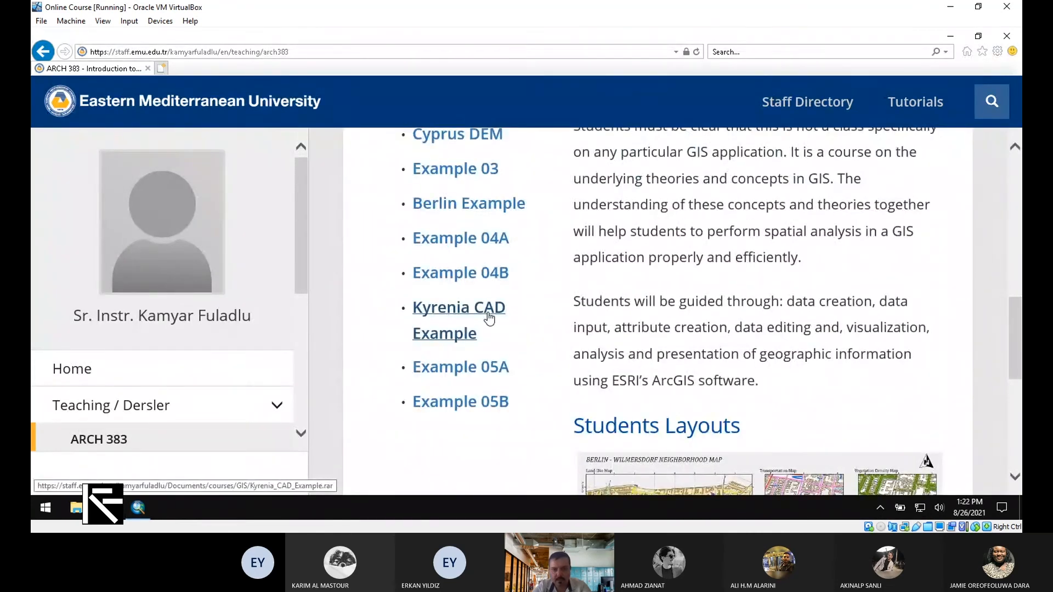
pyautogui.click(489, 318)
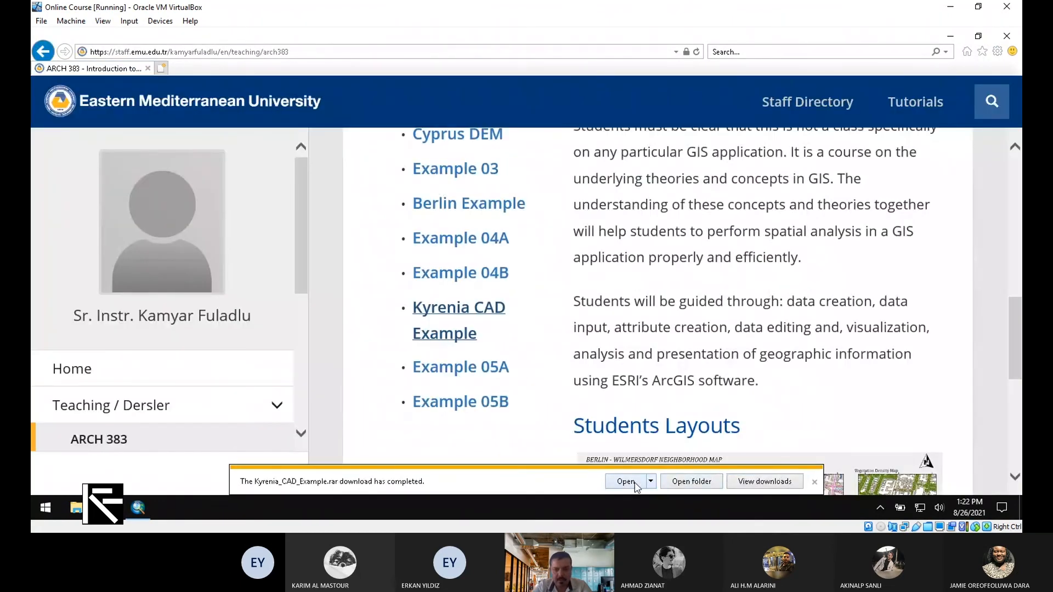
pyautogui.click(694, 482)
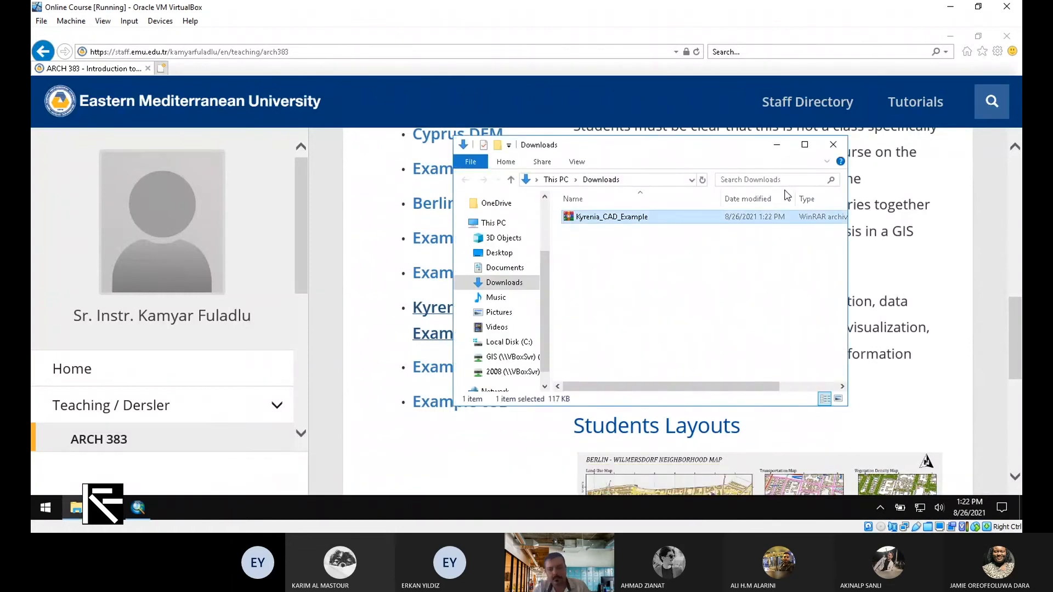
pyautogui.click(951, 36)
pyautogui.click(833, 145)
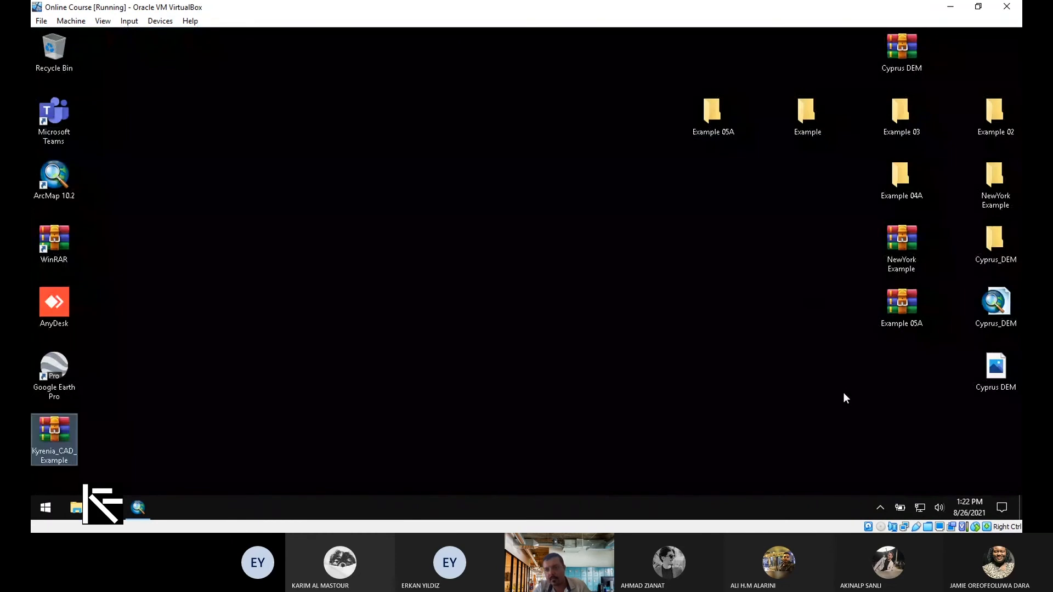
# Step: Place the Kyrenia_CAD_Example archive below Example 05A on the desktop and open it by entering the archive password
pyautogui.moveTo(55, 433); pyautogui.dragTo(919, 386)
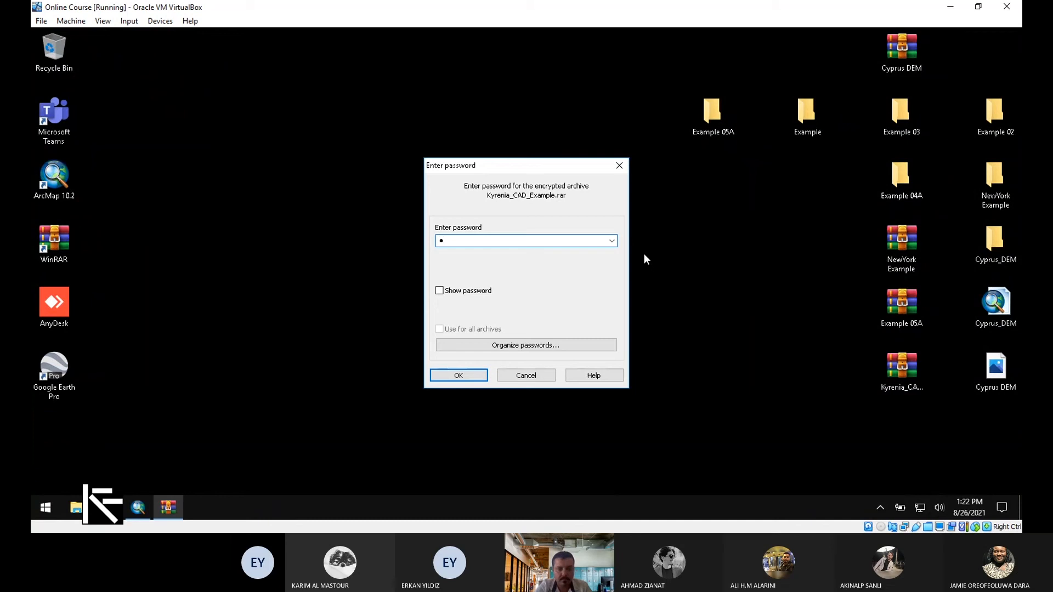
pyautogui.write('***')
pyautogui.press('Return')
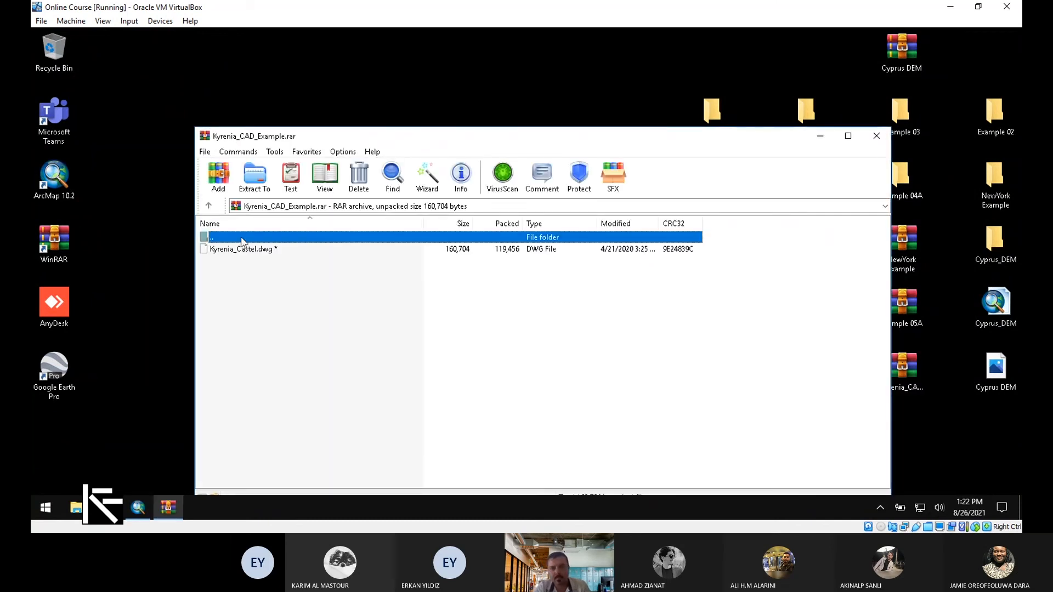
# Step: Extract Kyrenia_Castel.dwg from the archive to the desktop and close the archive
pyautogui.click(242, 249)
pyautogui.moveTo(381, 137); pyautogui.dragTo(627, 215)
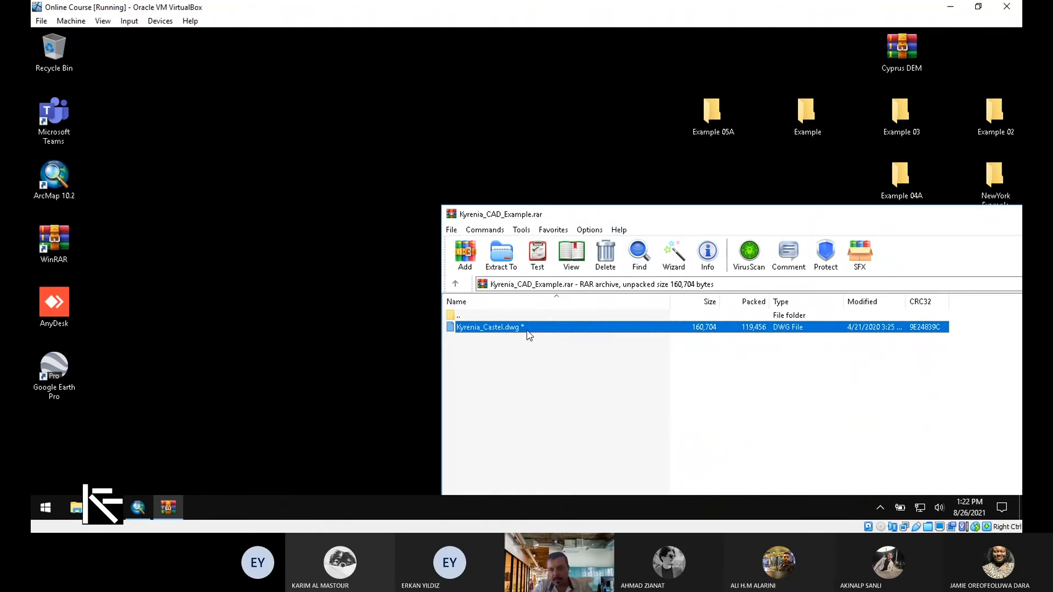
pyautogui.moveTo(510, 333); pyautogui.dragTo(414, 148)
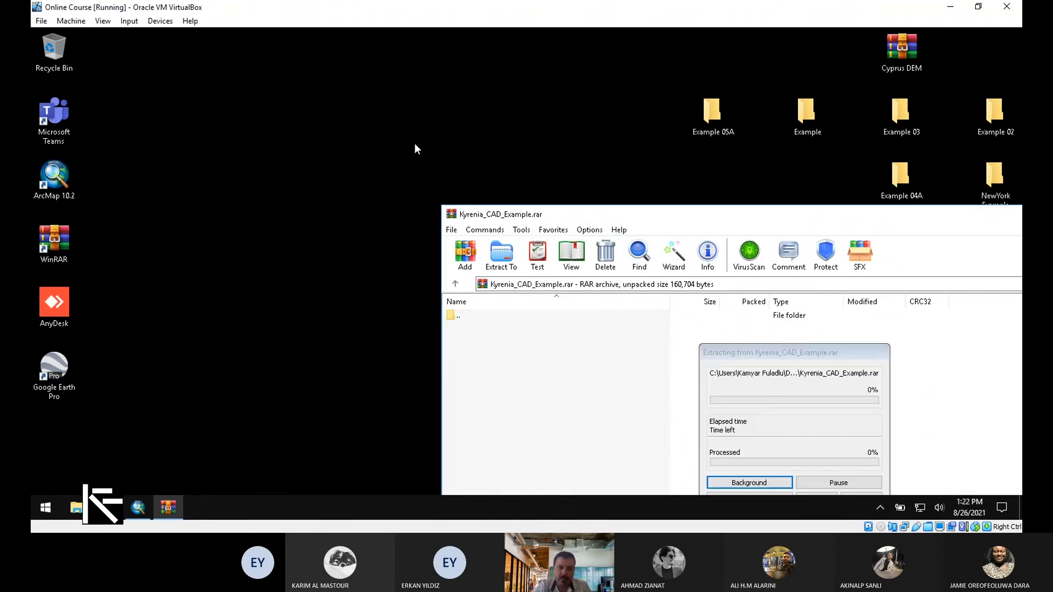
pyautogui.moveTo(879, 217); pyautogui.dragTo(496, 190)
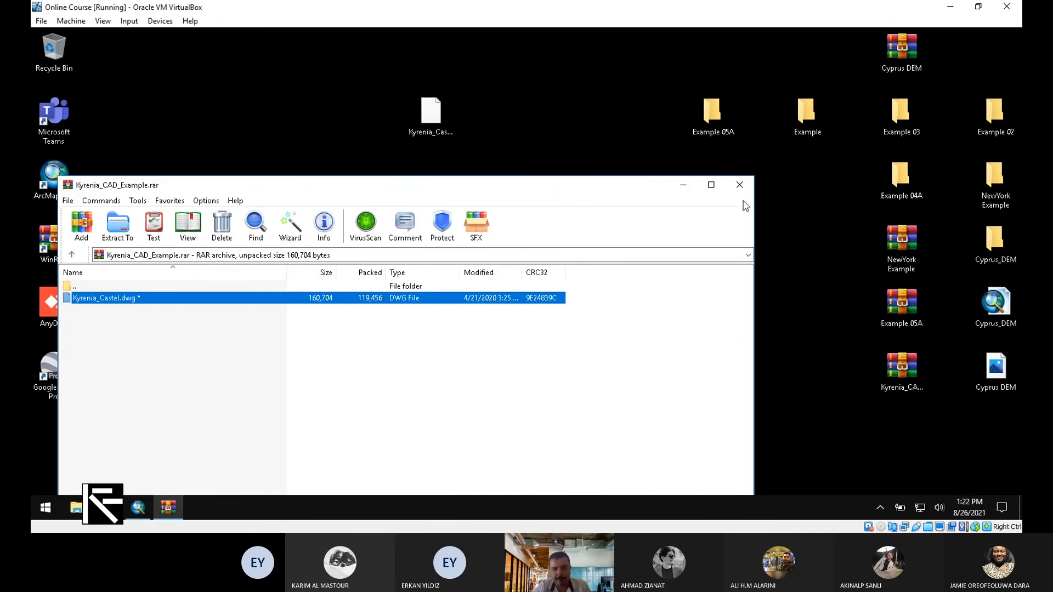
pyautogui.click(739, 185)
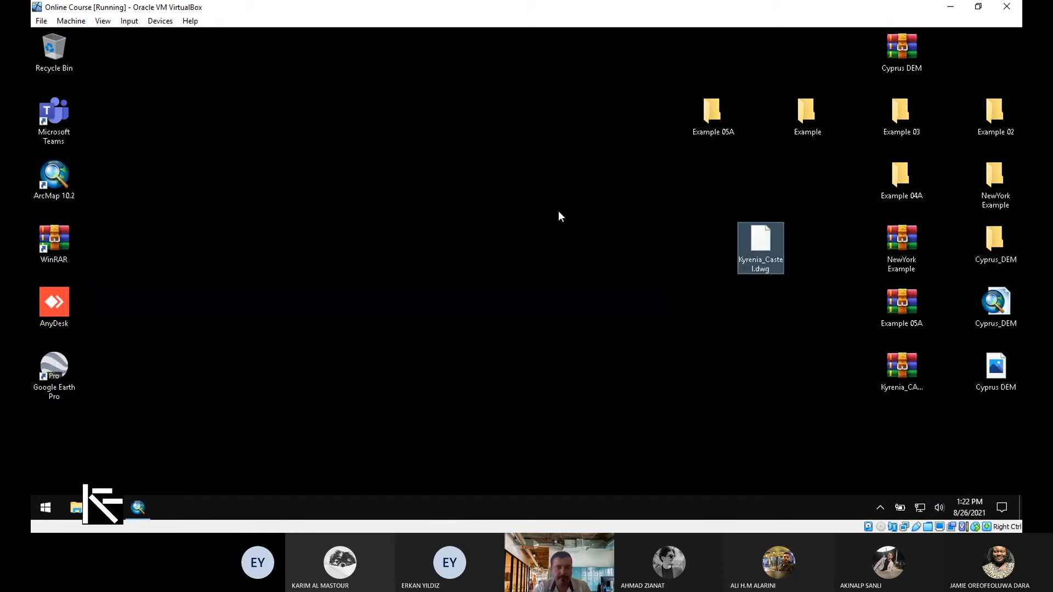
# Step: Create a desktop folder named Kyrenia Example, move Kyrenia_Castel.dwg into it, and place the folder below the Example folder
pyautogui.rightClick(643, 226)
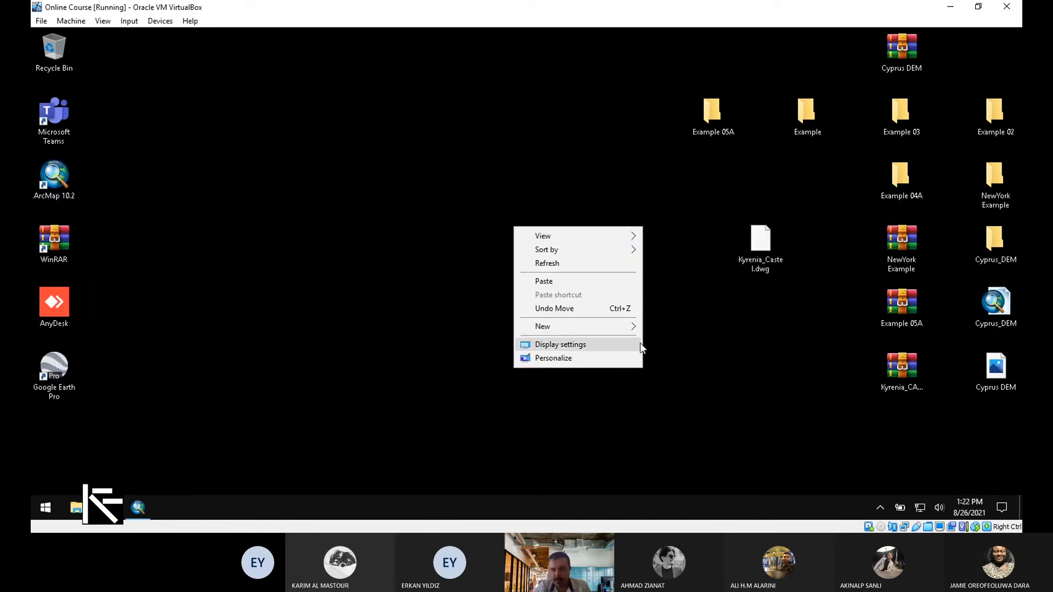
pyautogui.moveTo(634, 333)
pyautogui.click(671, 328)
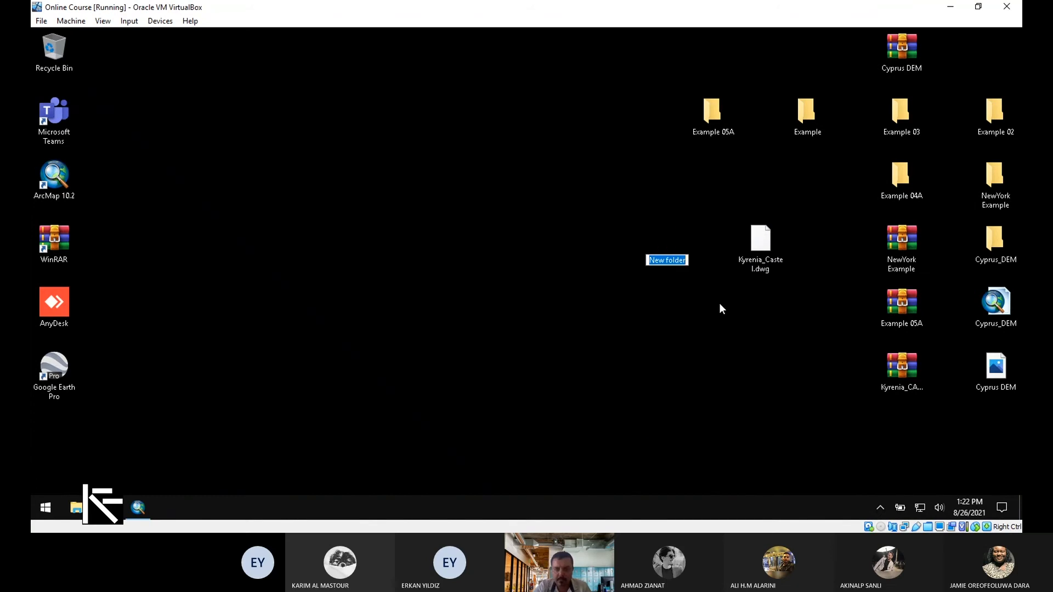
pyautogui.write('K')
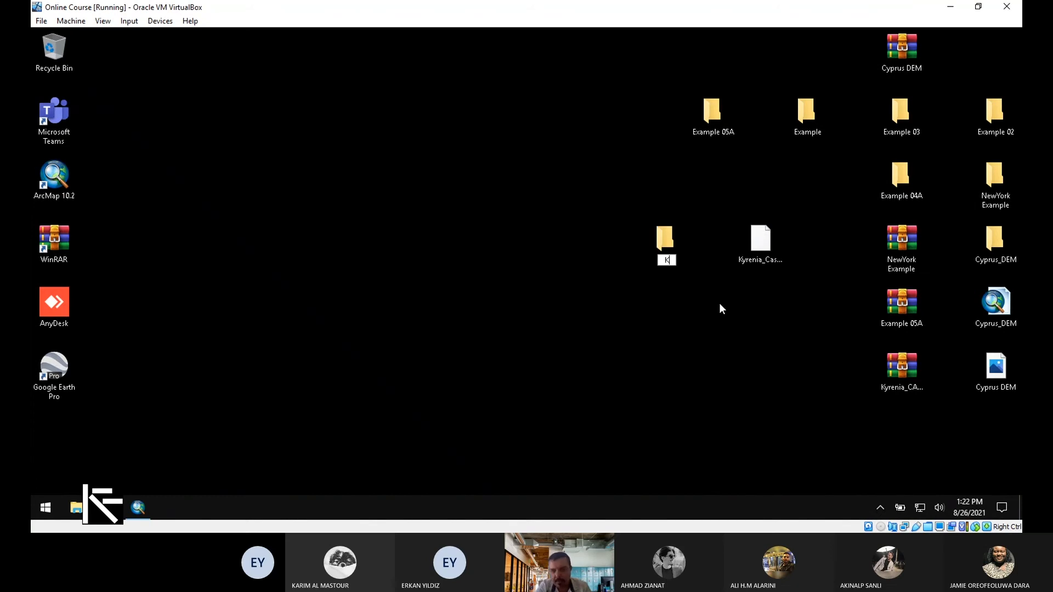
pyautogui.write('yrenia ')
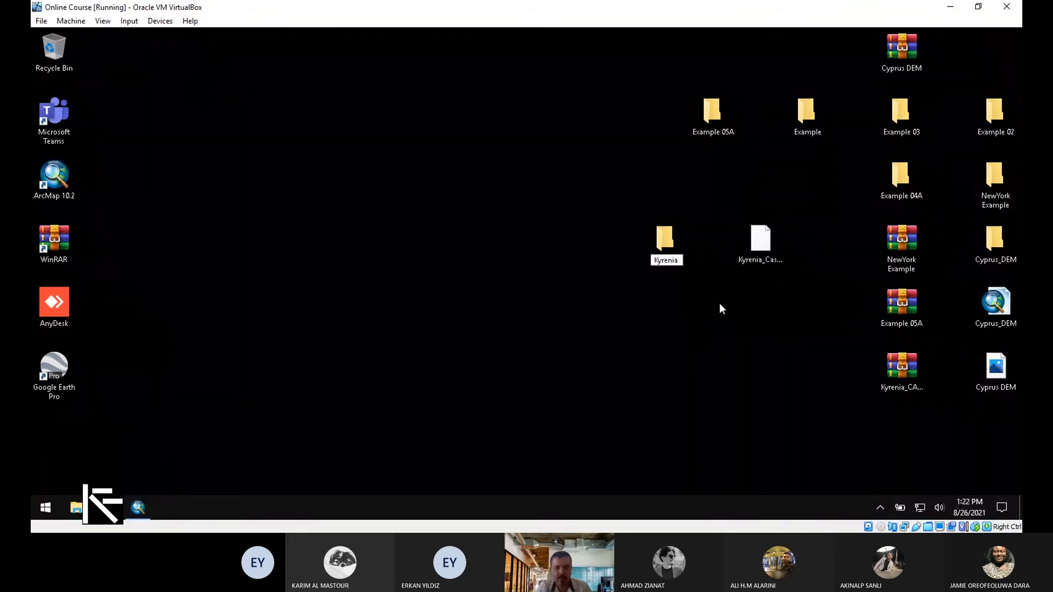
pyautogui.write('Example')
pyautogui.press('Return')
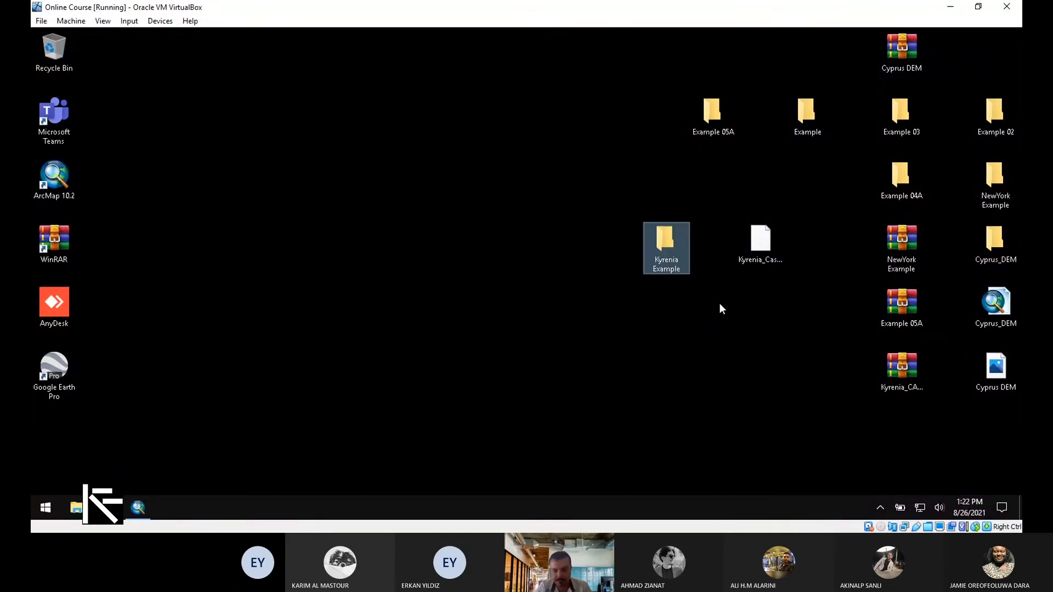
pyautogui.moveTo(753, 255); pyautogui.dragTo(797, 209)
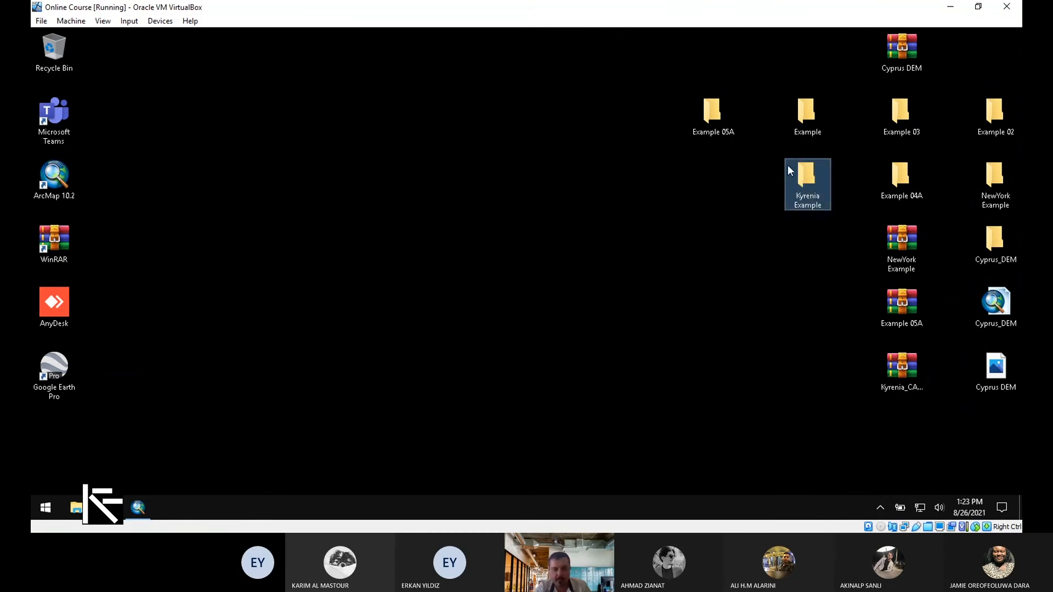
# Step: Switch to ArcMap, start adding data, and connect to the Kyrenia Example folder on the desktop
pyautogui.click(129, 508)
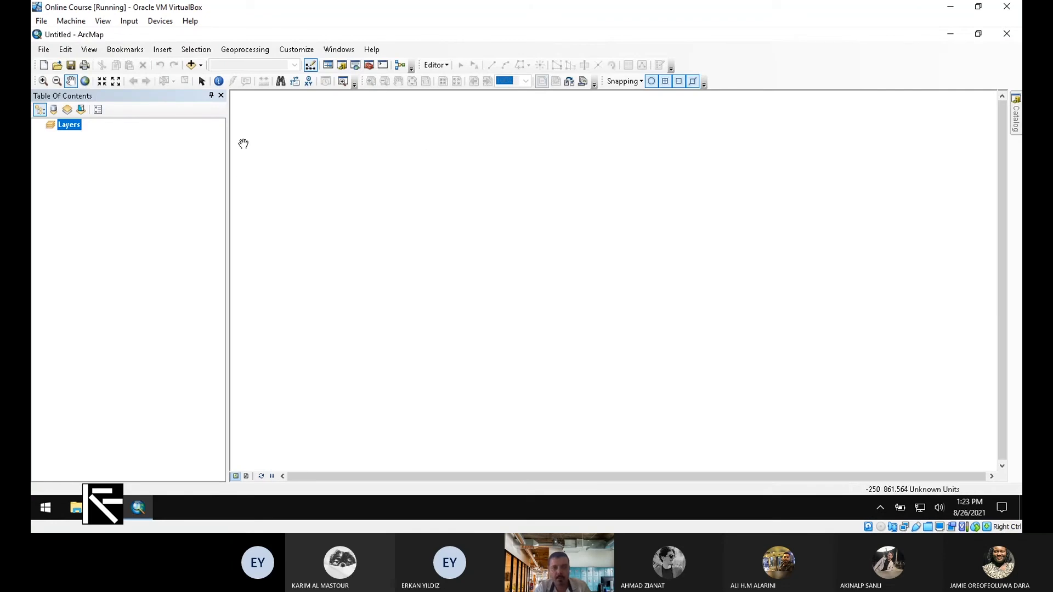
pyautogui.click(200, 64)
pyautogui.click(219, 77)
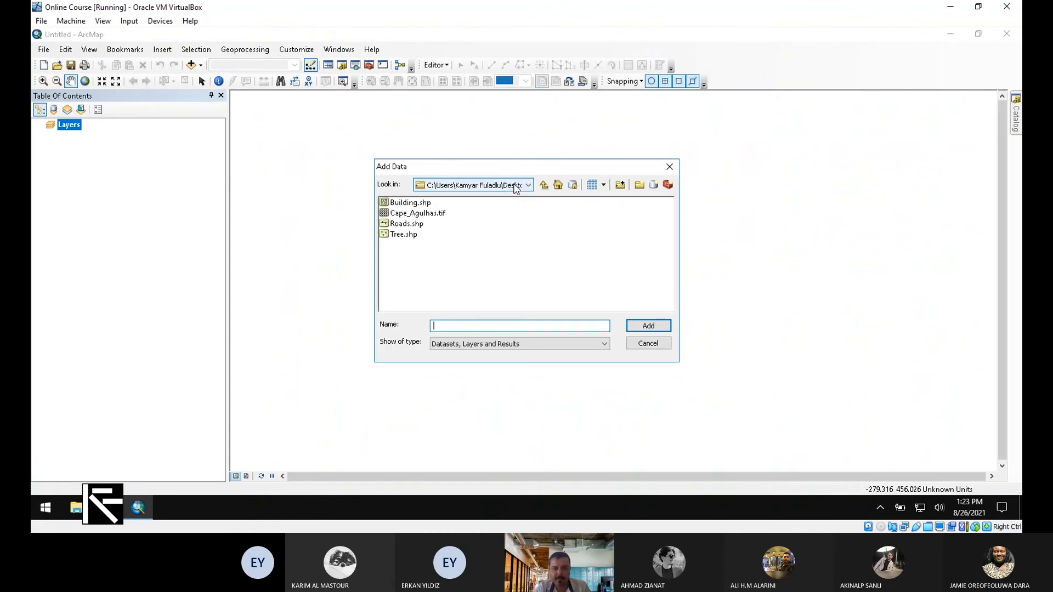
pyautogui.click(619, 185)
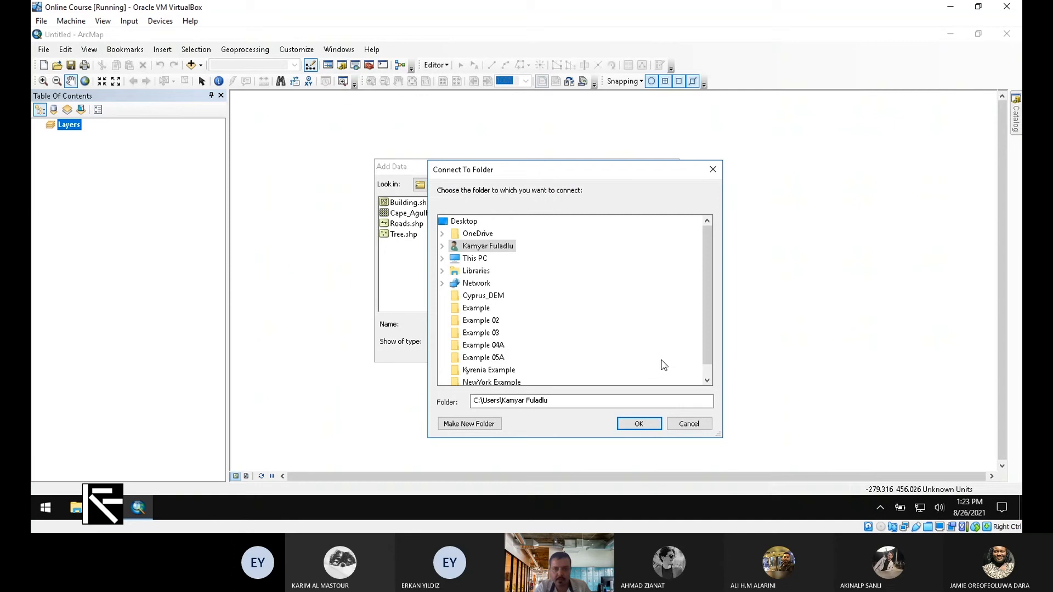
pyautogui.click(487, 371)
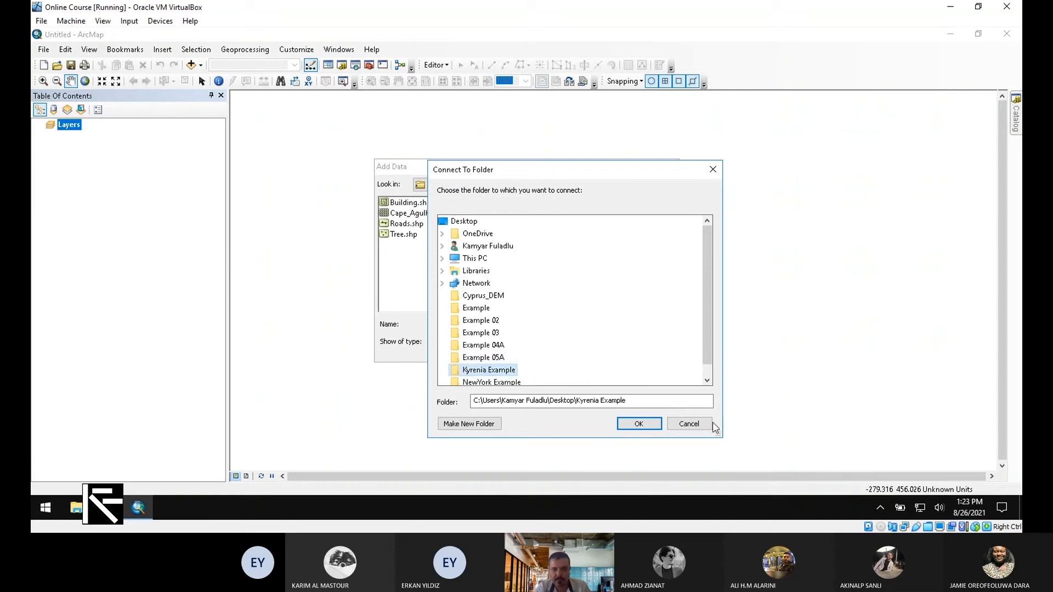
pyautogui.click(639, 425)
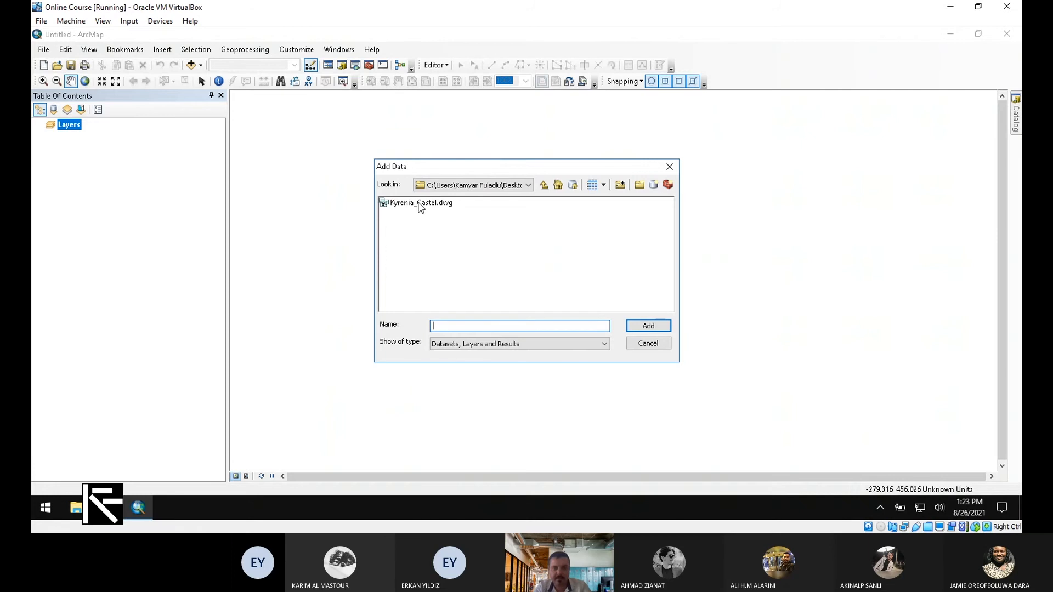
# Step: Add Kyrenia_Castel.dwg to the map, accept the unknown spatial reference warning, and view the drawing
pyautogui.click(437, 209)
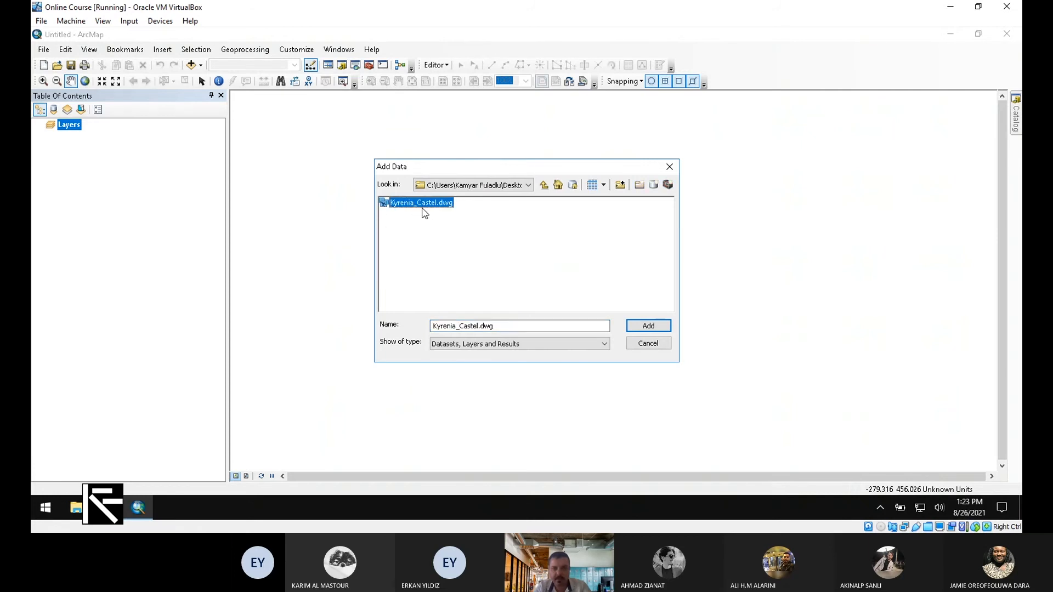
pyautogui.click(649, 327)
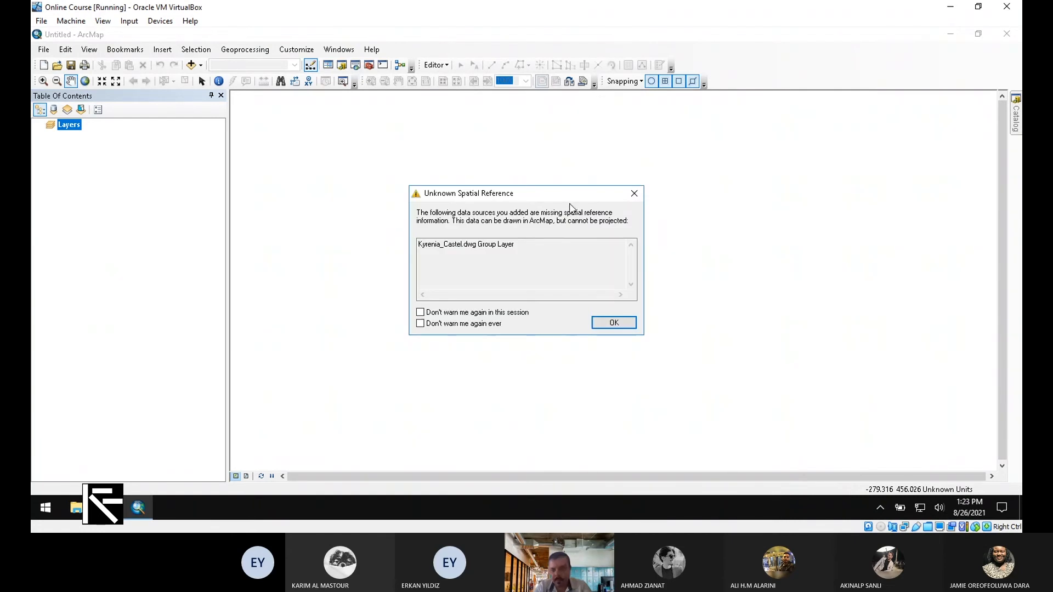
pyautogui.moveTo(573, 204); pyautogui.dragTo(575, 242)
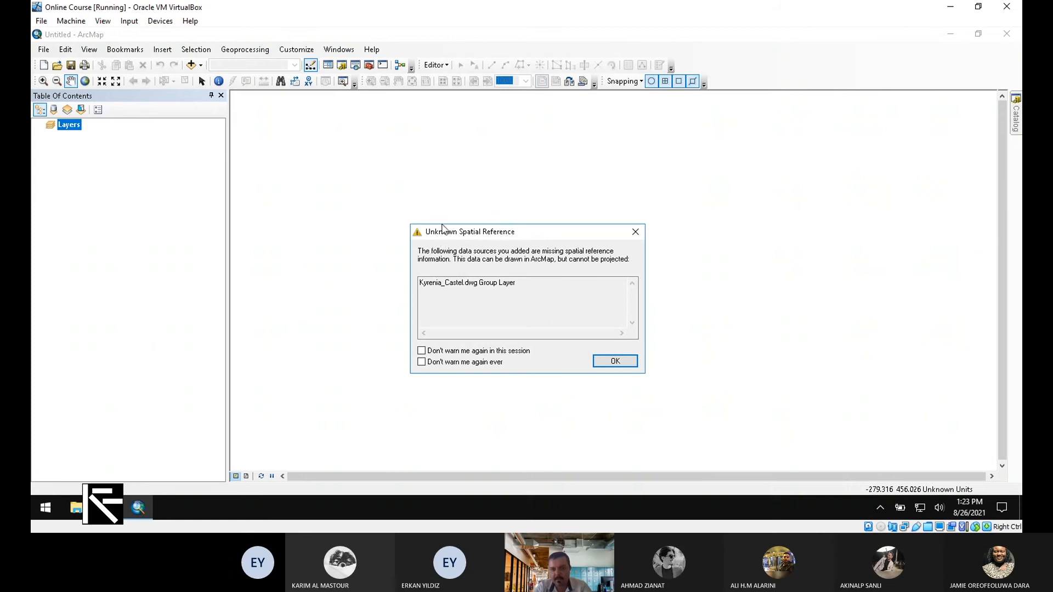
pyautogui.click(615, 362)
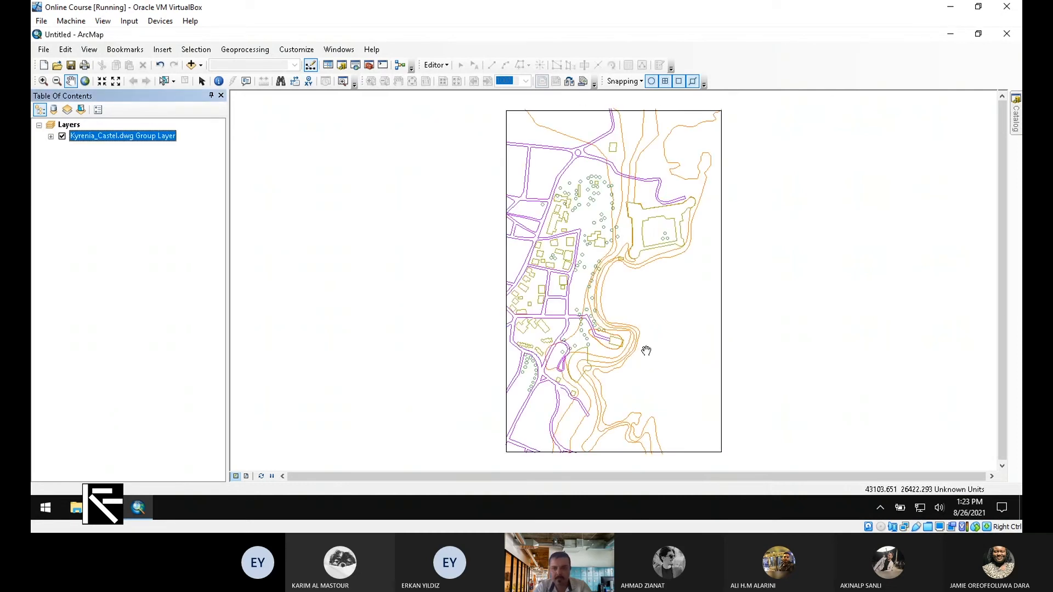
pyautogui.scroll(1, 571, 310)
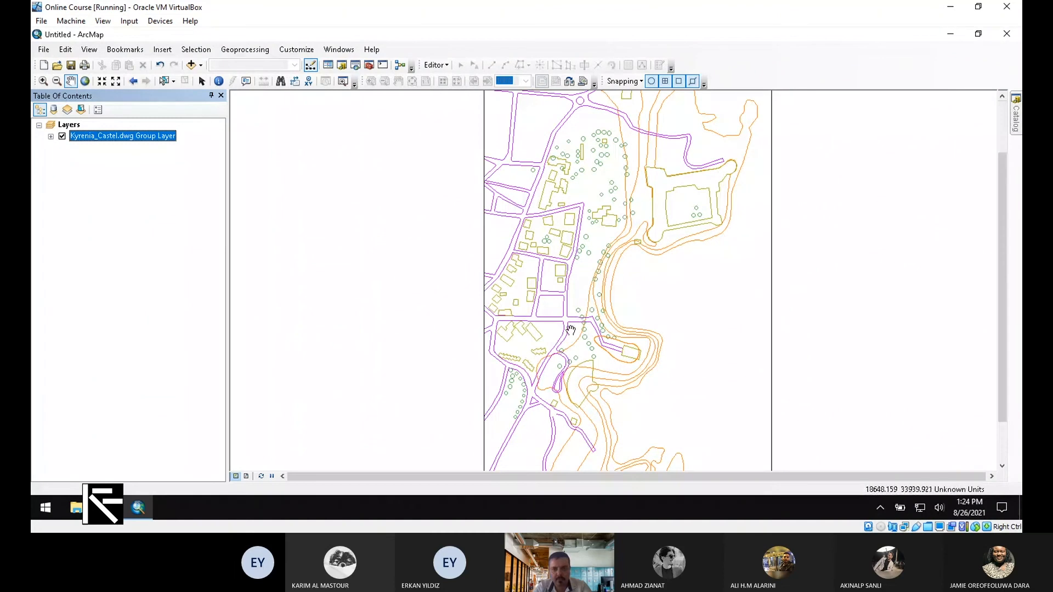
pyautogui.scroll(-2, 541, 373)
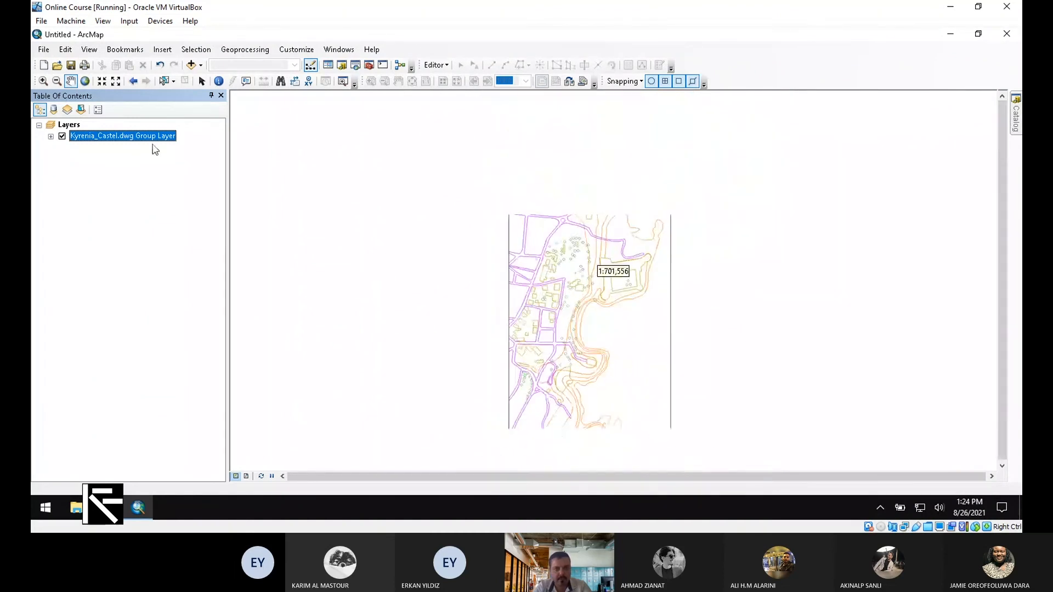
# Step: Expand the Kyrenia_Castel.dwg group layer and hide its Annotation and Point sublayers
pyautogui.click(51, 136)
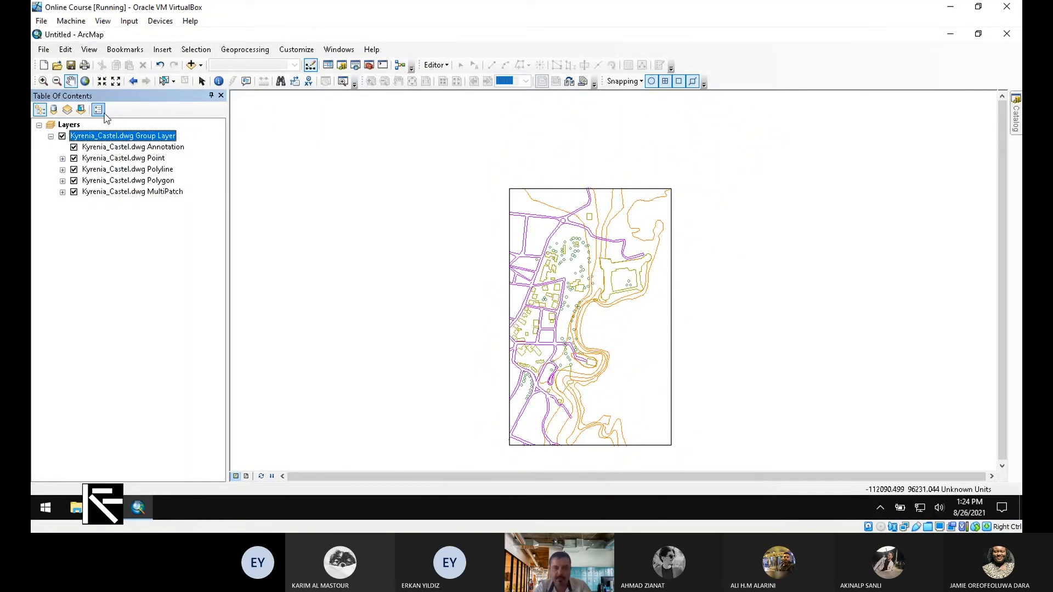
pyautogui.click(74, 147)
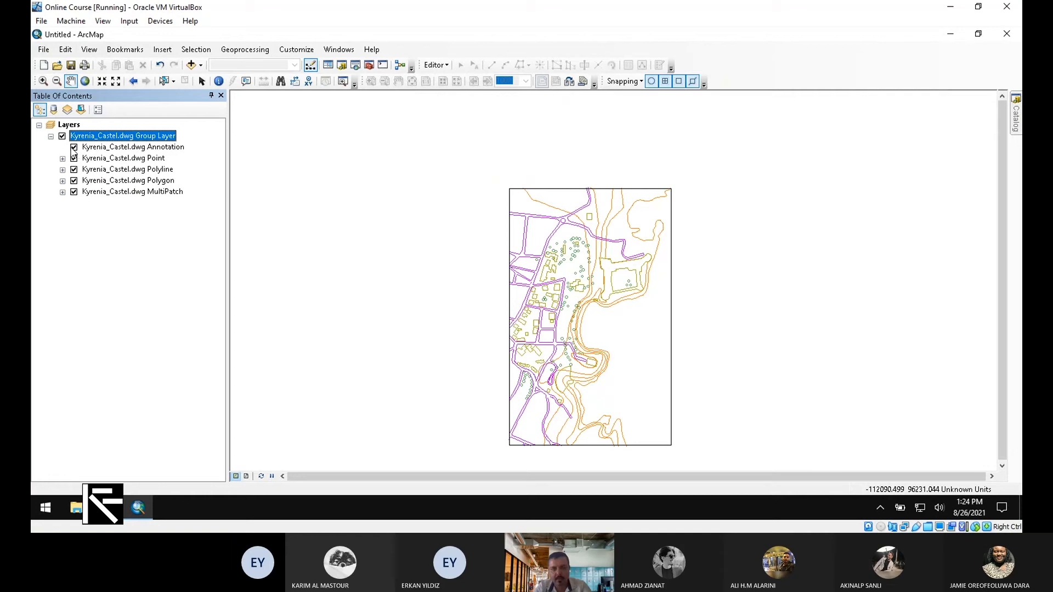
pyautogui.click(74, 147)
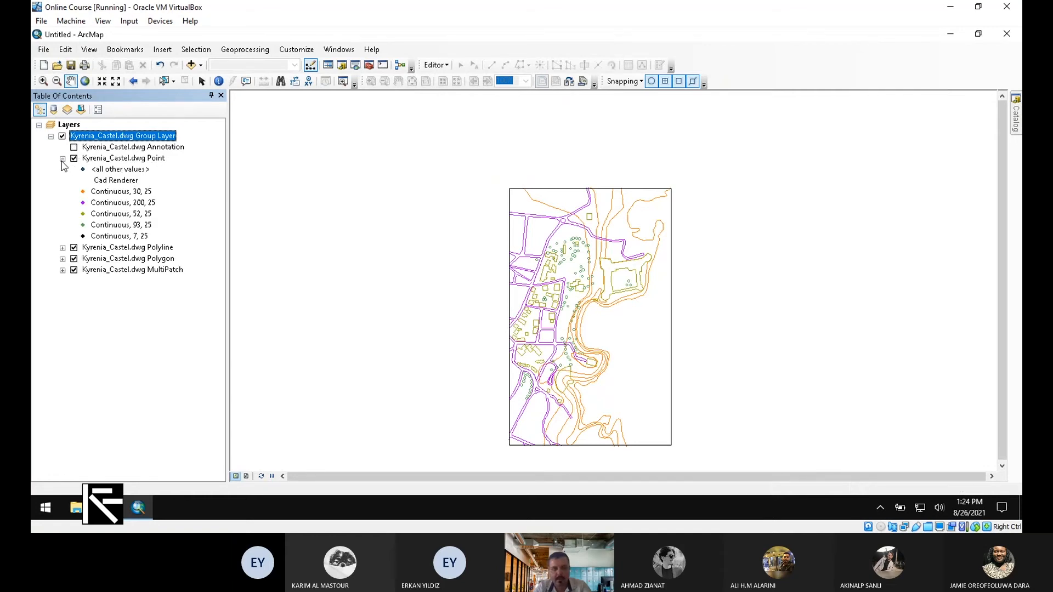
pyautogui.click(62, 159)
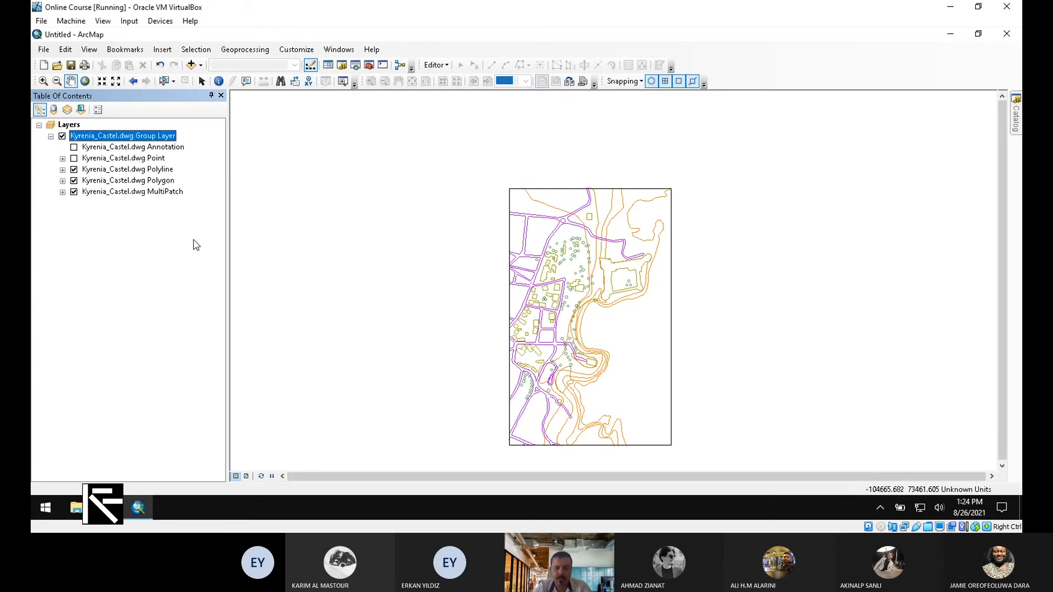
# Step: Check what the Polyline sublayer contains by turning its visibility off and back on
pyautogui.click(62, 170)
pyautogui.click(62, 170)
pyautogui.click(74, 170)
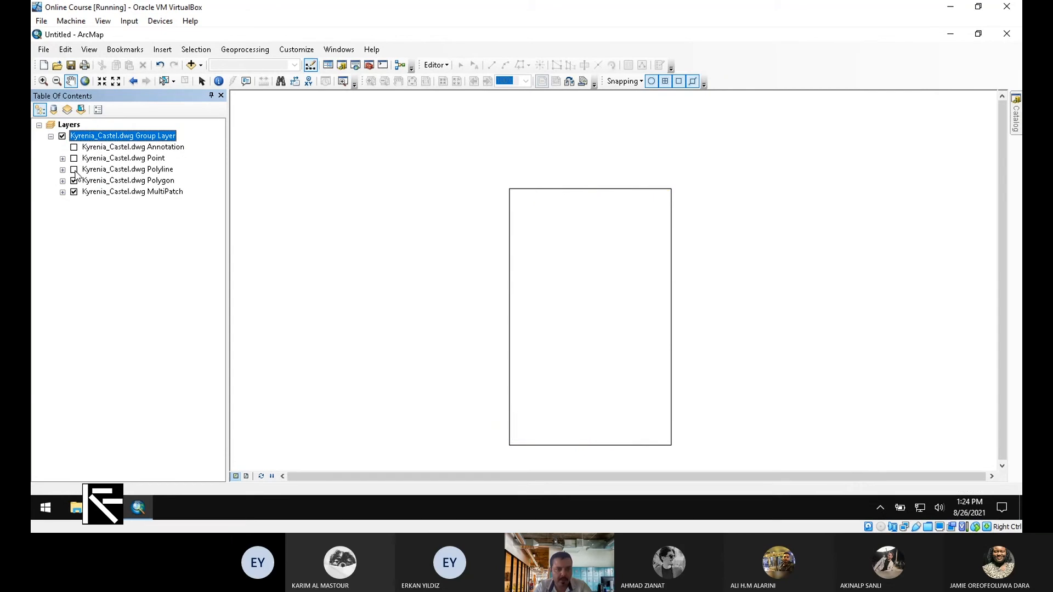
pyautogui.click(75, 171)
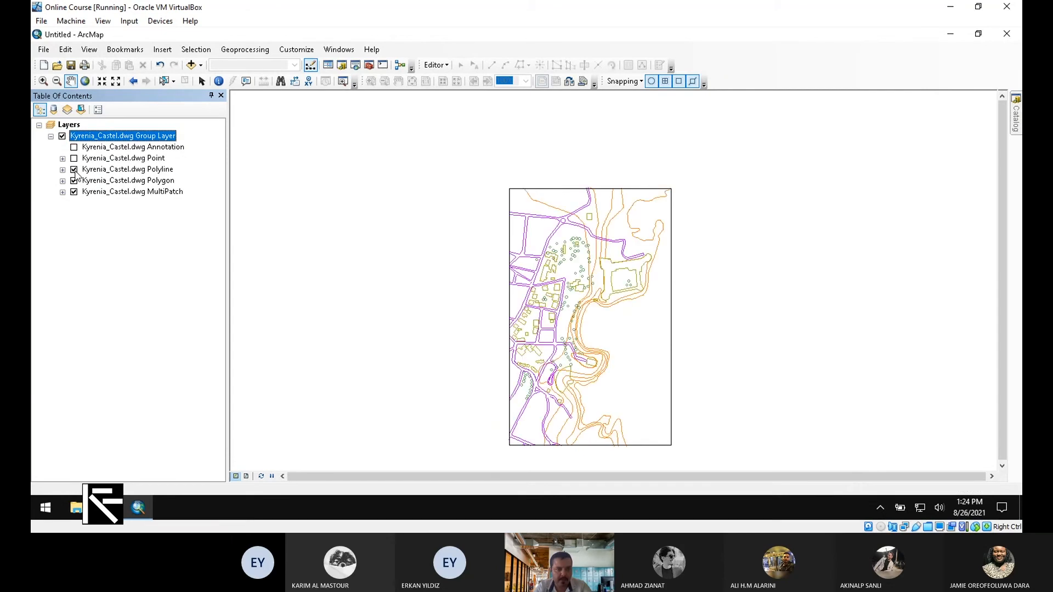
pyautogui.click(74, 171)
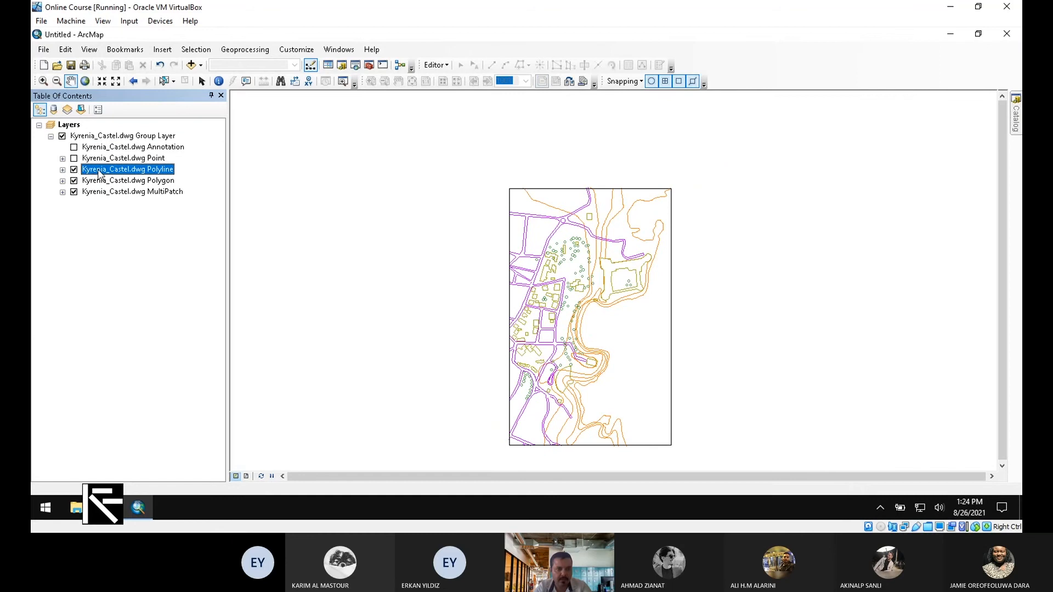
# Step: Hide the Polygon and MultiPatch sublayers and expand the Polyline sublayer's legend
pyautogui.click(74, 181)
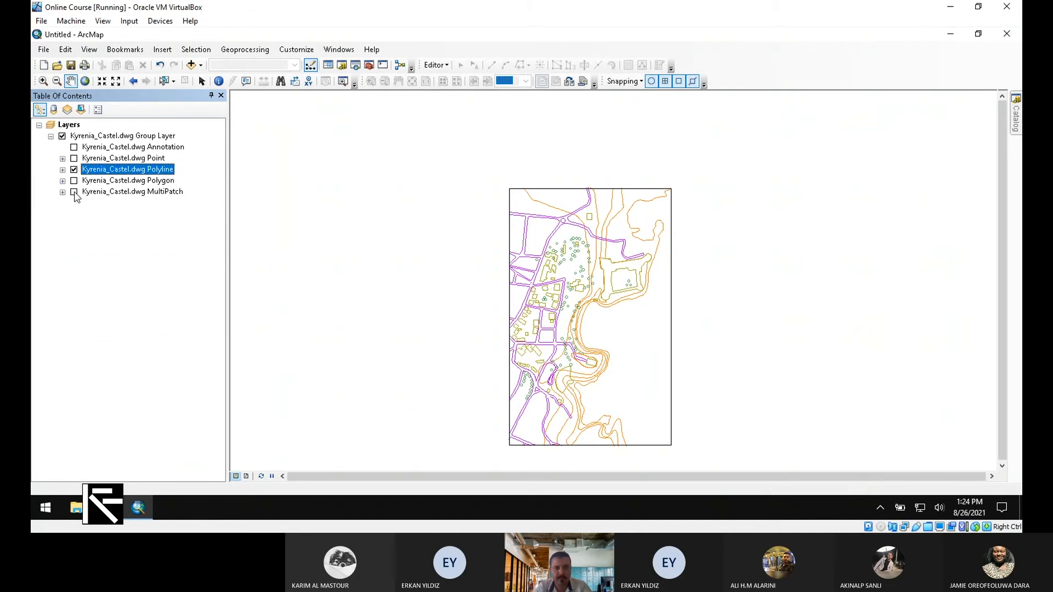
pyautogui.click(59, 170)
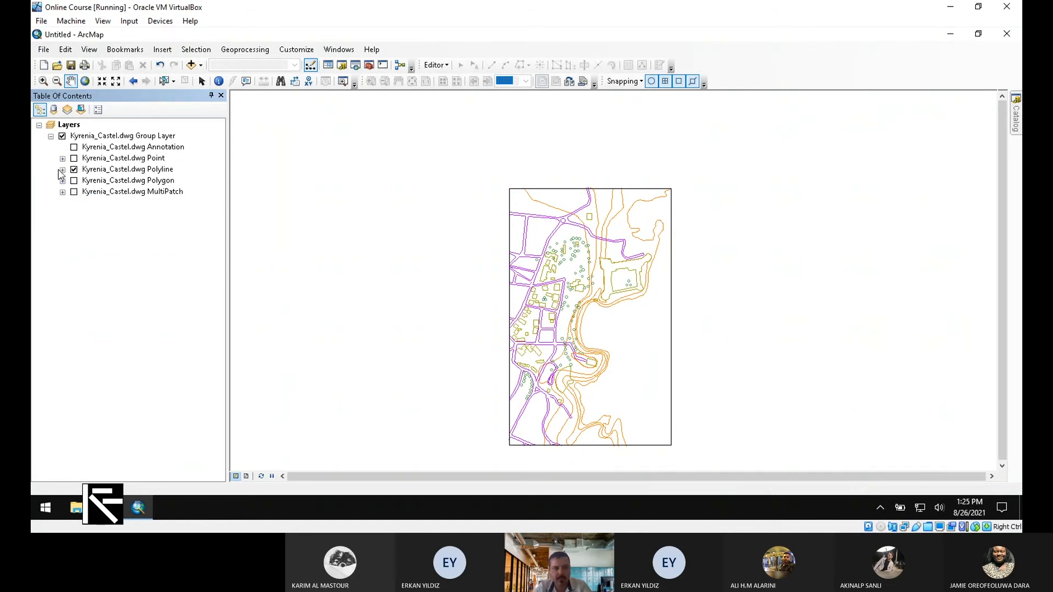
pyautogui.click(63, 170)
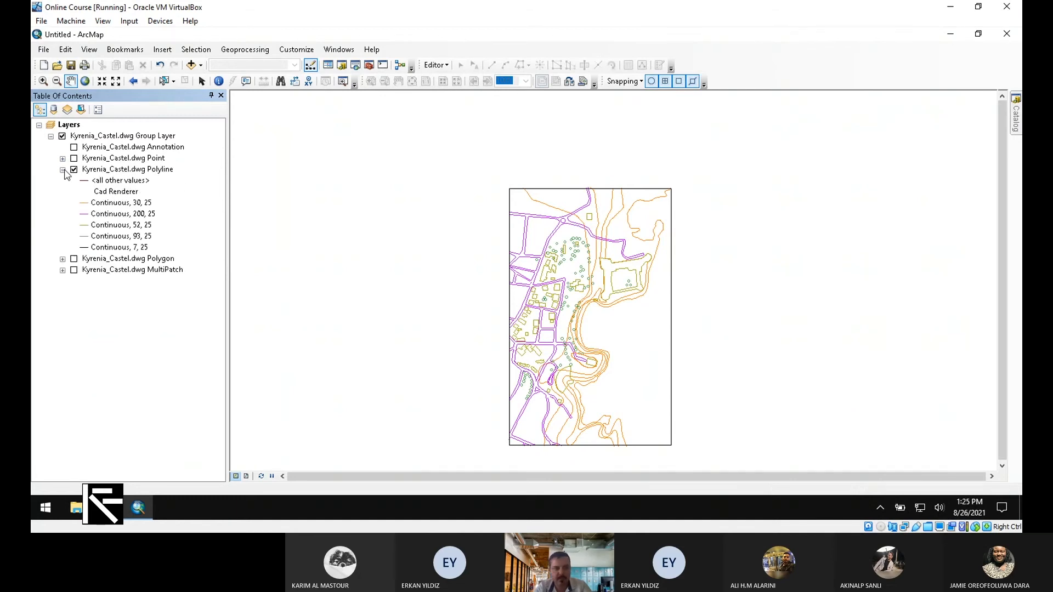
# Step: Export all features of the Polyline sublayer as the shapefile Draft.shp in the Kyrenia Example folder and add it to the map
pyautogui.click(127, 171)
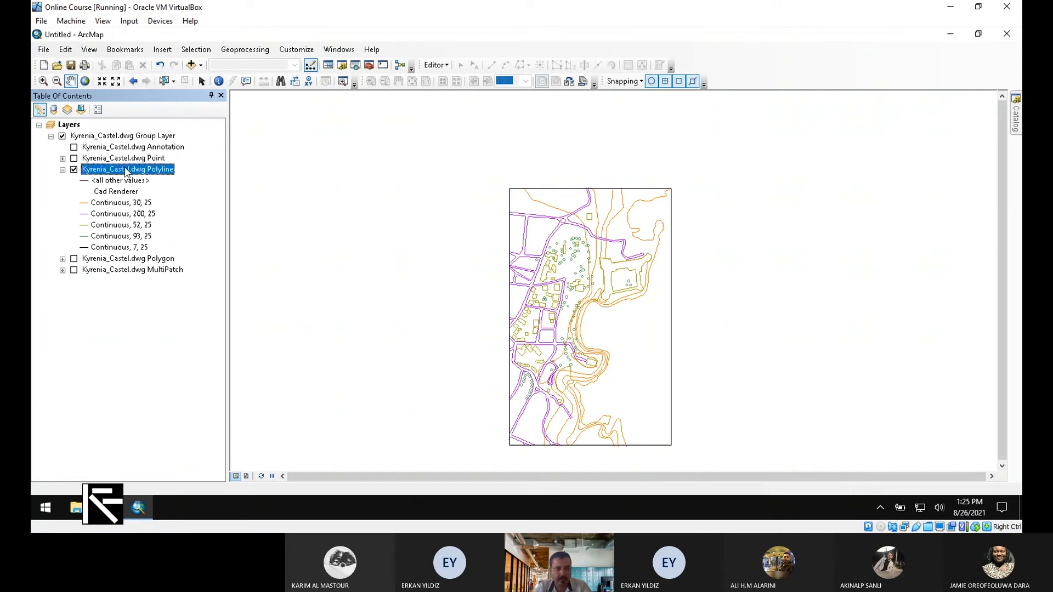
pyautogui.rightClick(125, 167)
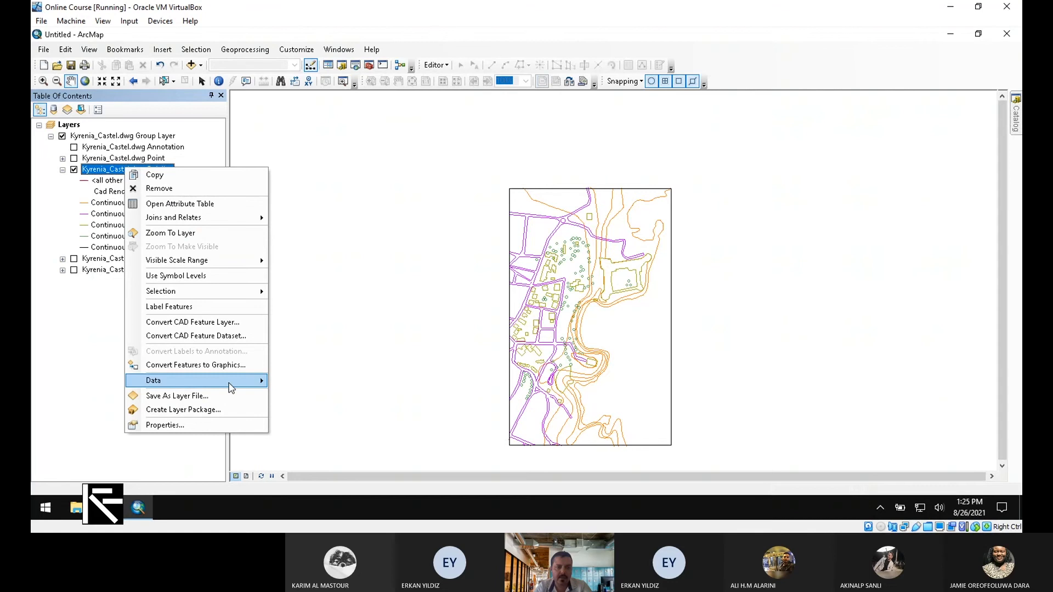
pyautogui.moveTo(244, 385)
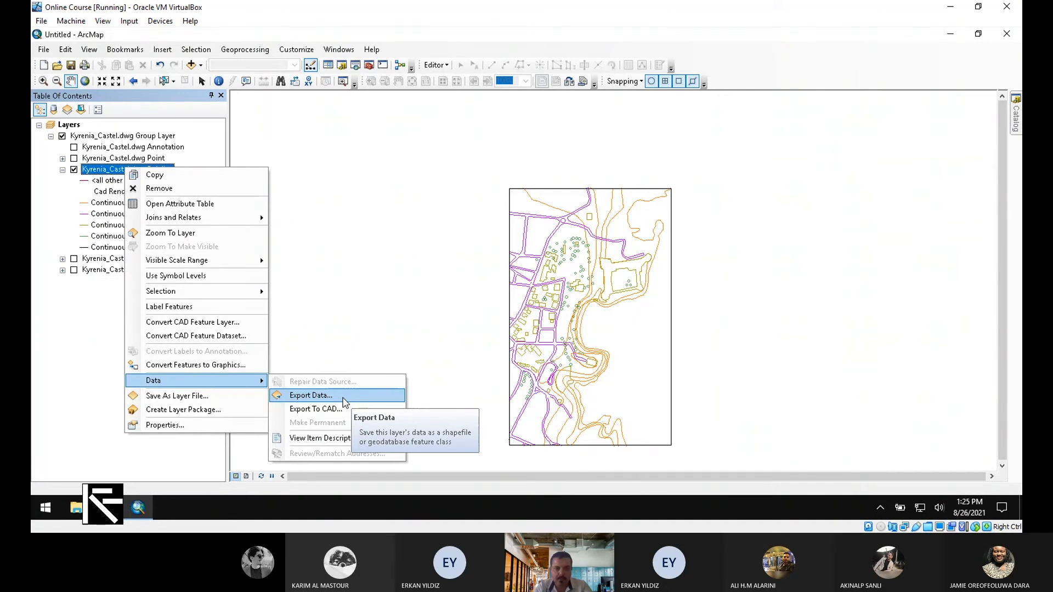
pyautogui.click(345, 403)
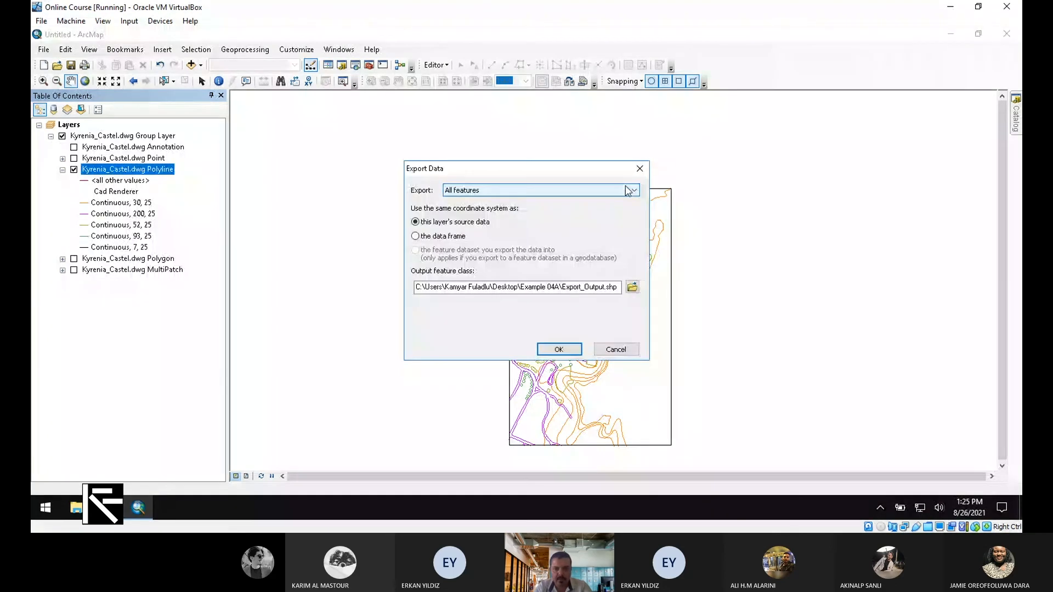
pyautogui.click(633, 288)
pyautogui.click(525, 185)
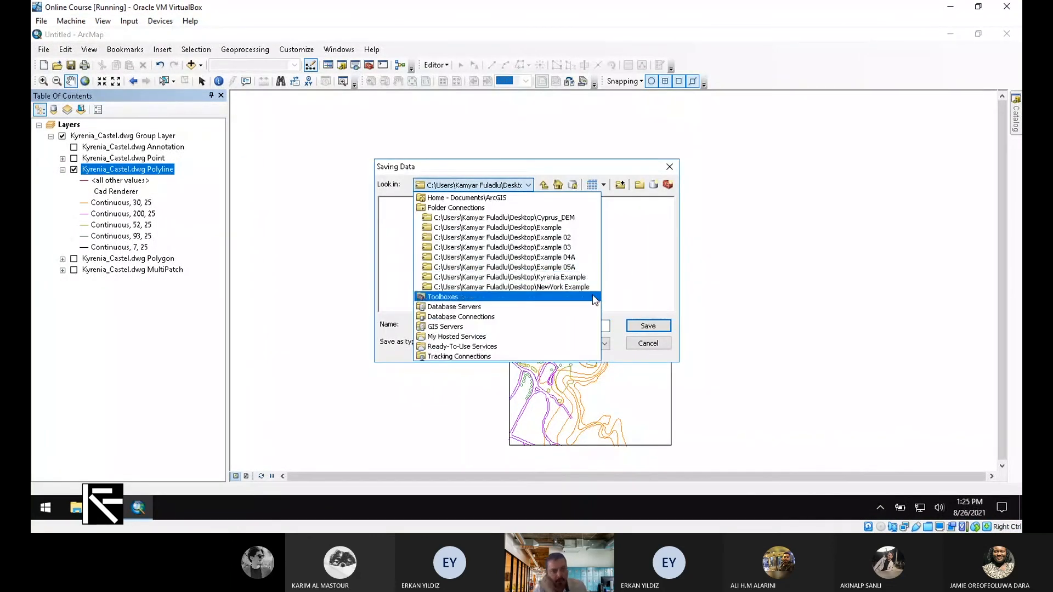
pyautogui.click(581, 279)
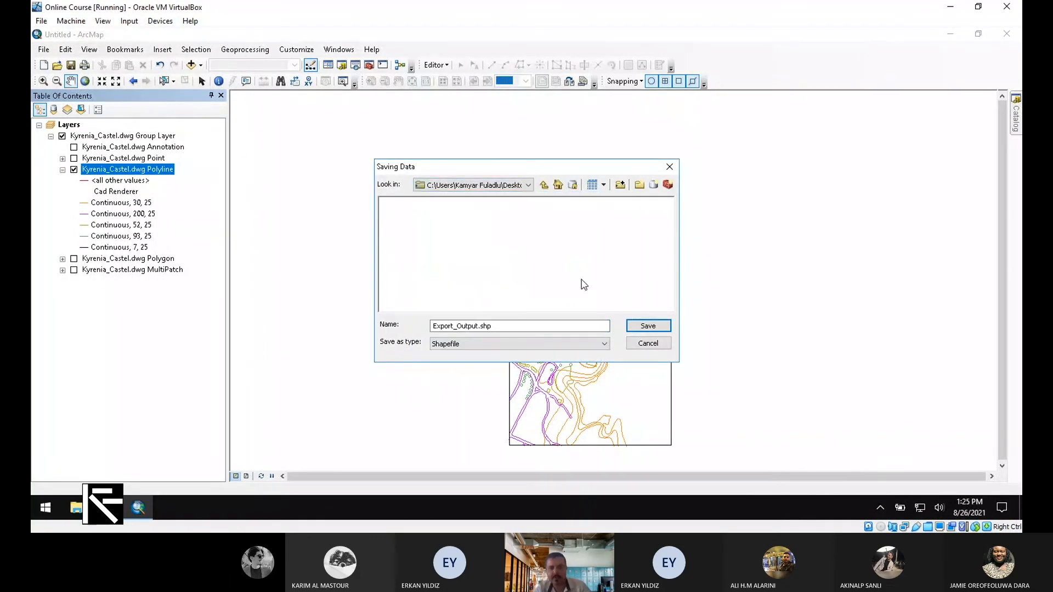
pyautogui.doubleClick(479, 327)
pyautogui.write('Draft')
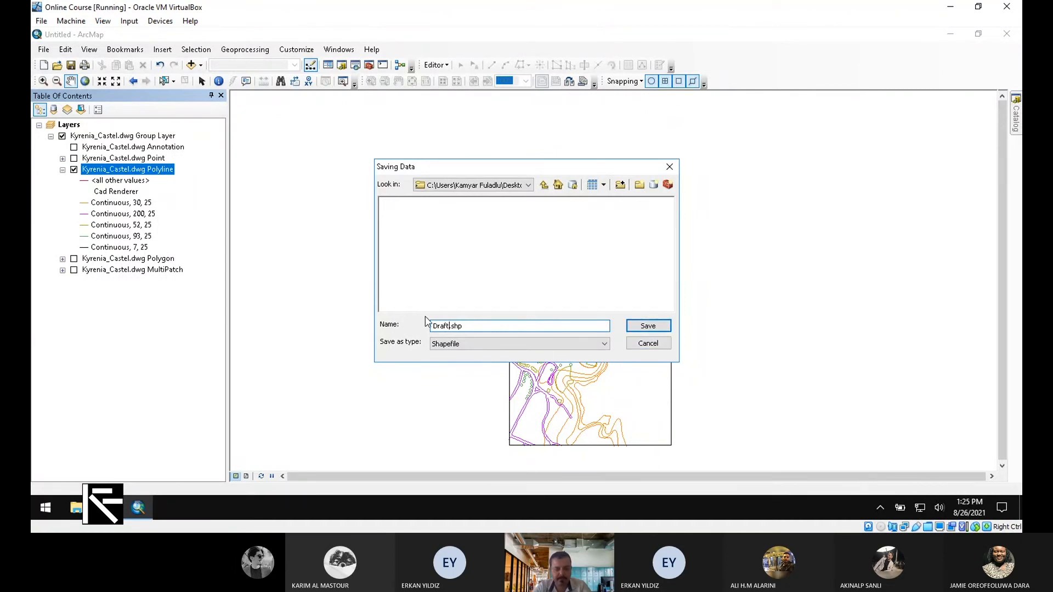
pyautogui.click(649, 328)
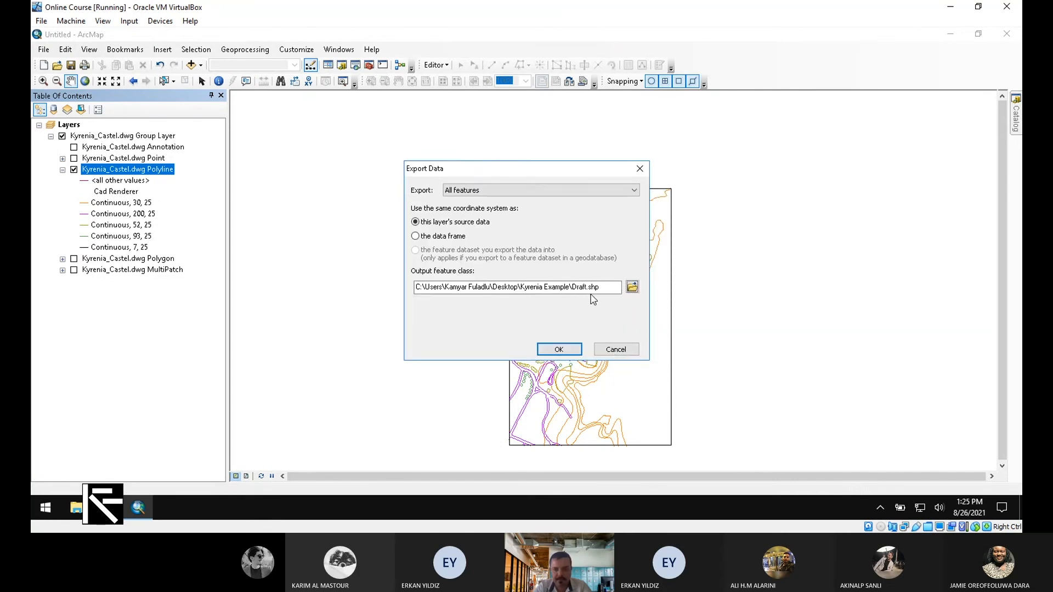
pyautogui.click(571, 351)
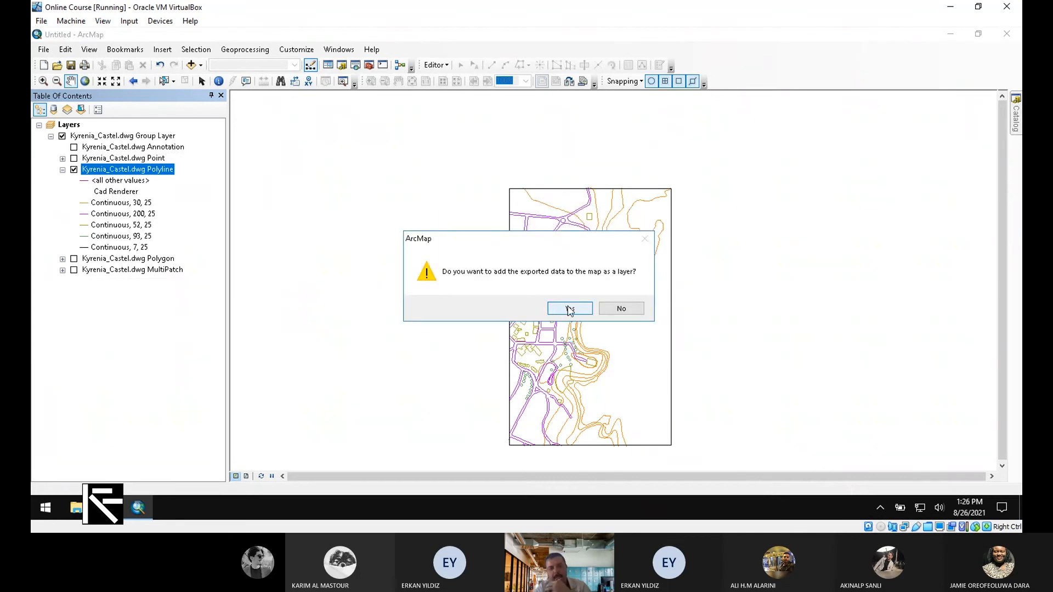
pyautogui.click(570, 309)
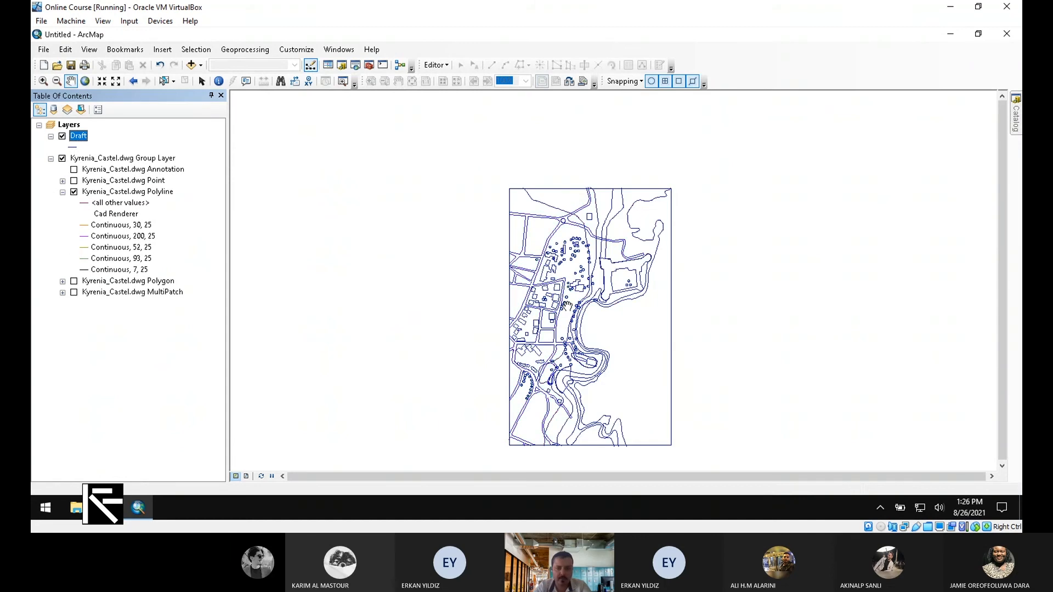
# Step: Remove the Kyrenia_Castel.dwg group layer from the map and look over the remaining Draft layer
pyautogui.rightClick(83, 158)
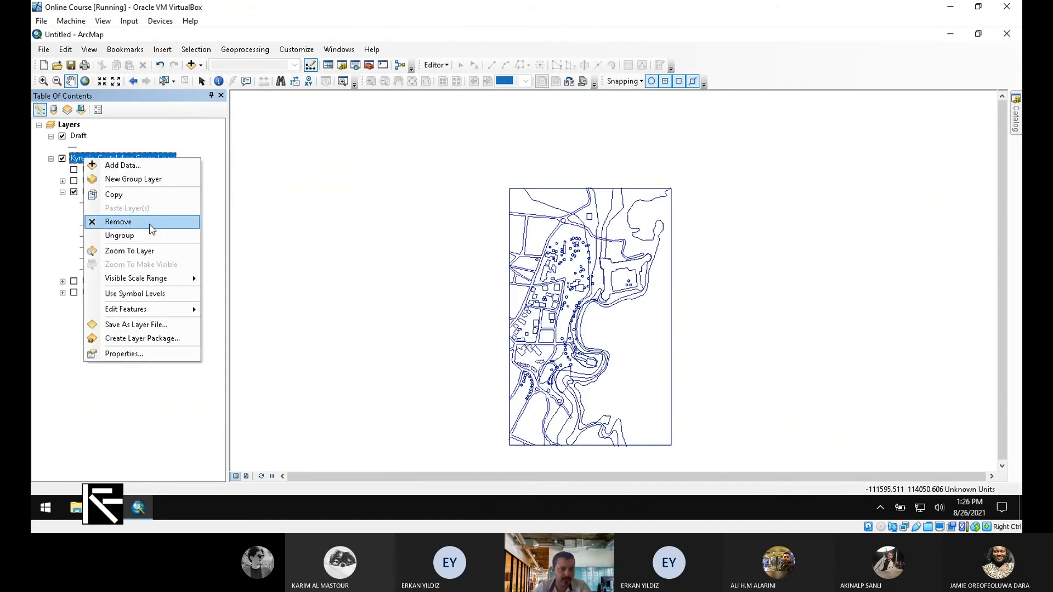
pyautogui.click(152, 229)
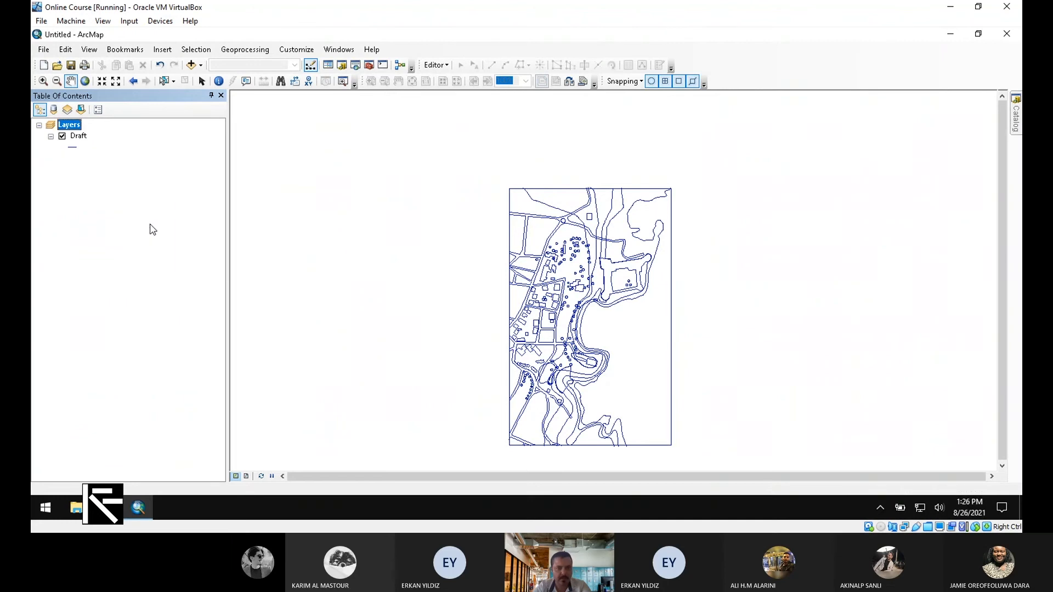
pyautogui.moveTo(612, 318); pyautogui.dragTo(588, 235)
pyautogui.scroll(-2, 542, 253)
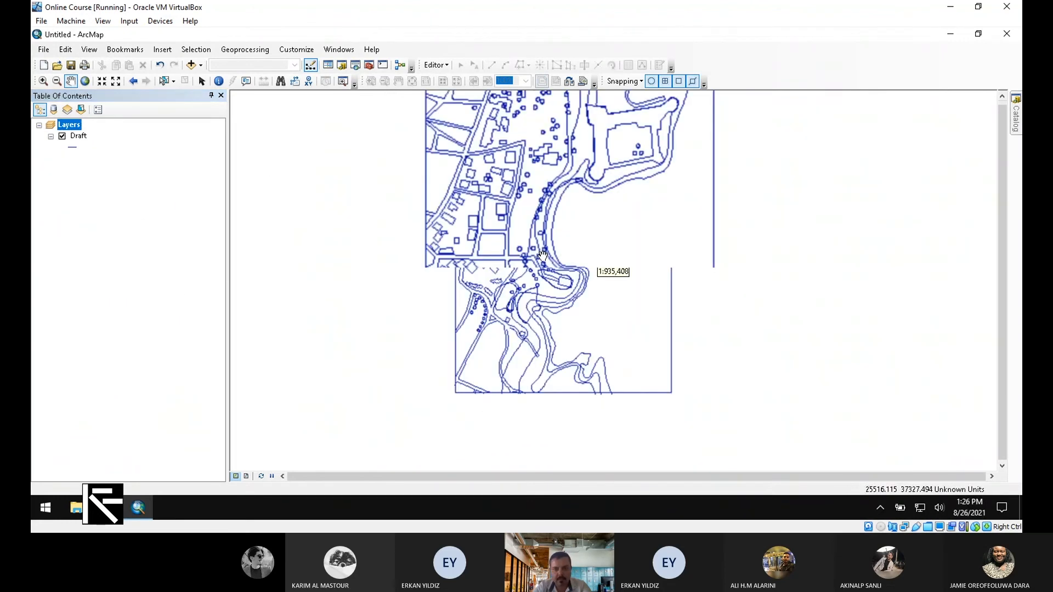
pyautogui.scroll(2, 542, 253)
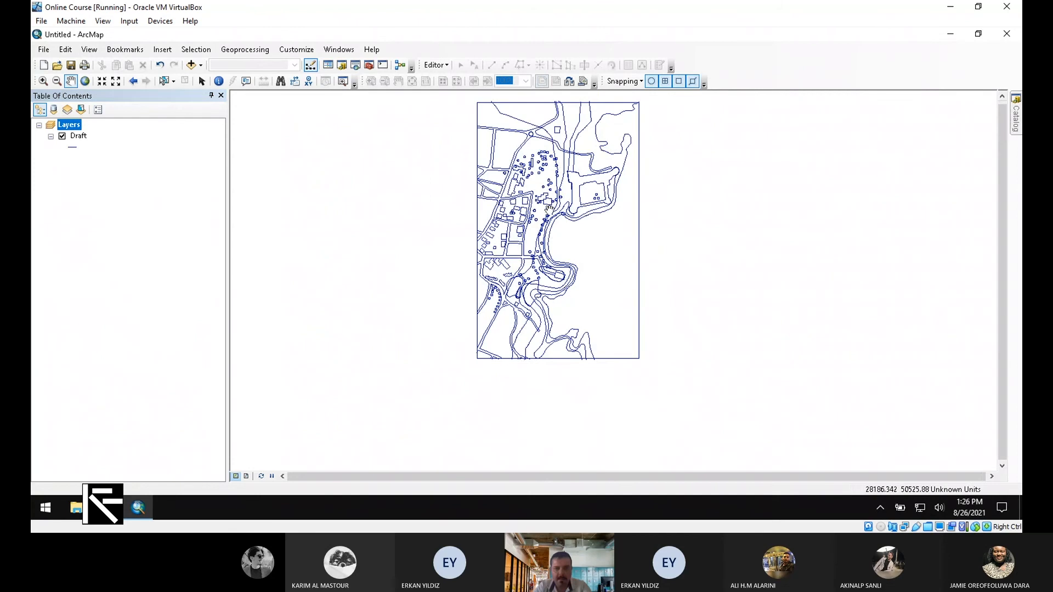
pyautogui.moveTo(617, 301); pyautogui.dragTo(541, 388)
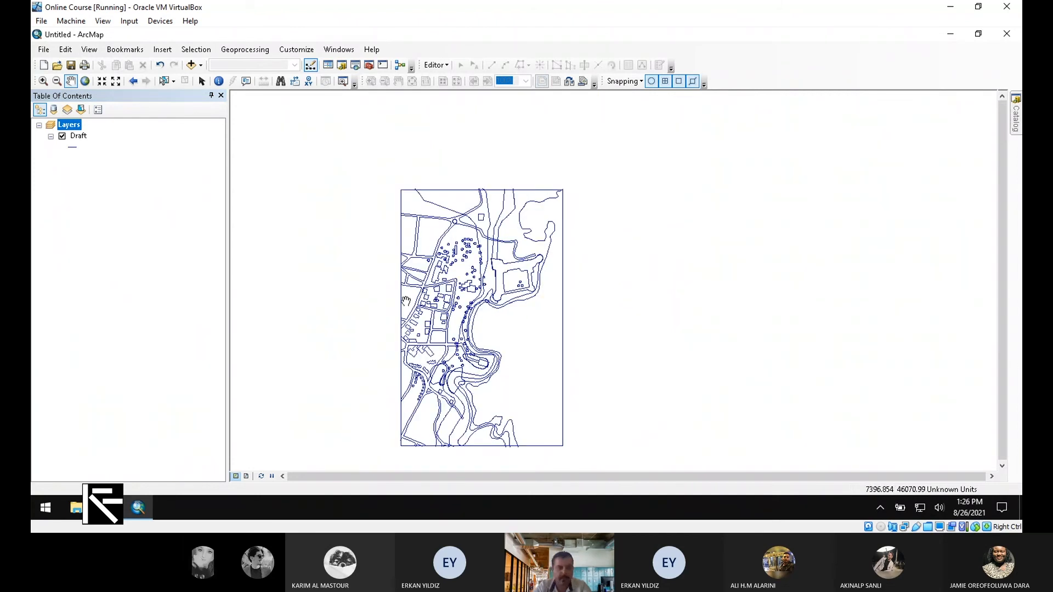
# Step: Open the Draft layer's attribute table and review the Entity and Layer values across its records
pyautogui.rightClick(78, 135)
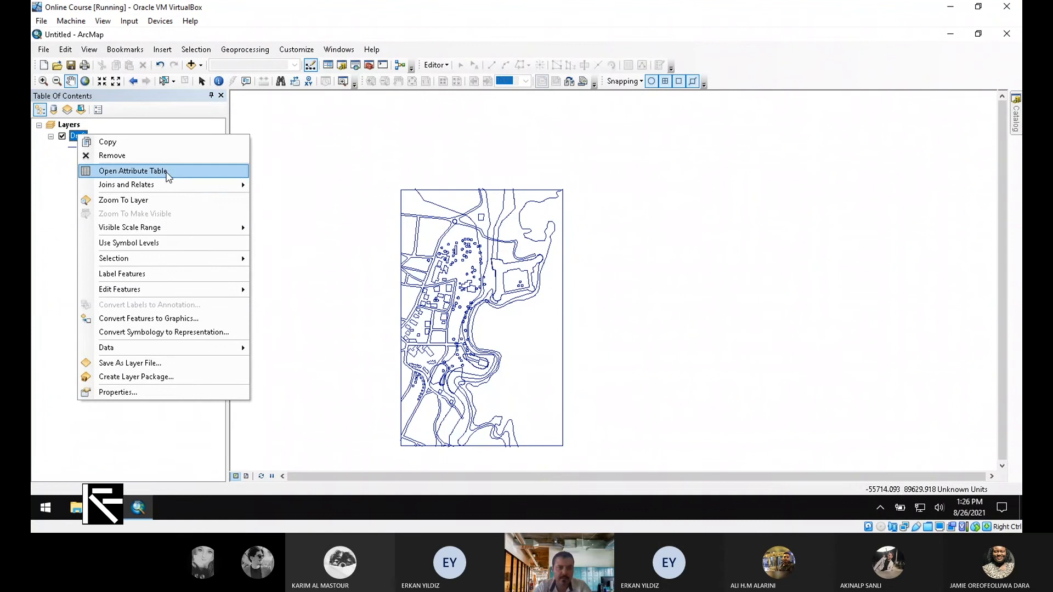
pyautogui.click(167, 173)
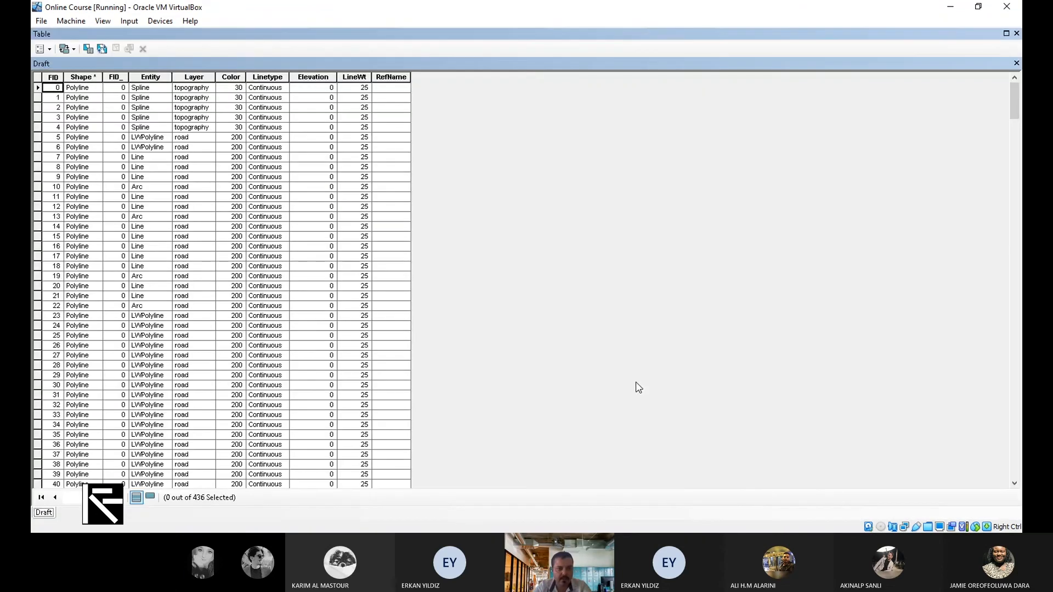
pyautogui.scroll(-20, 250, 314)
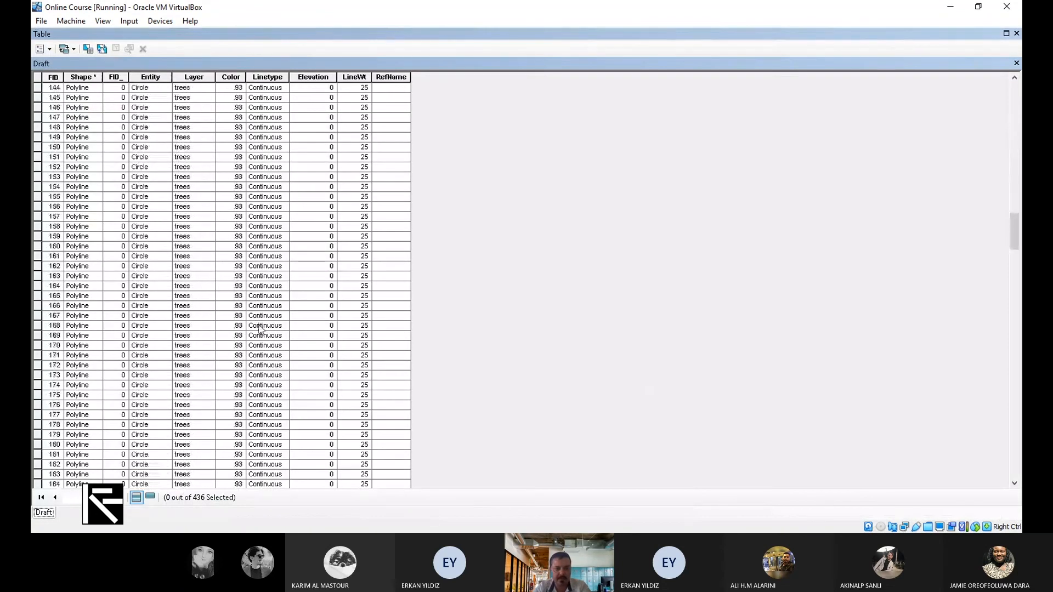
pyautogui.scroll(20, 260, 329)
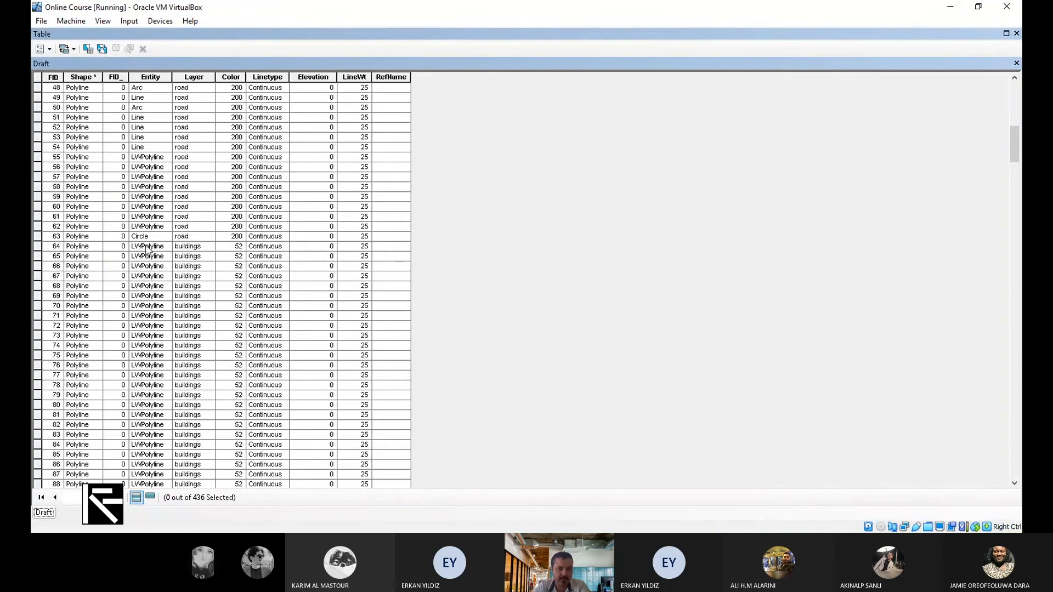
# Step: Review the Entity, Layer and Color values across the Draft layer's topography, road, buildings and trees records, and close the attribute table
pyautogui.scroll(-12, 148, 252)
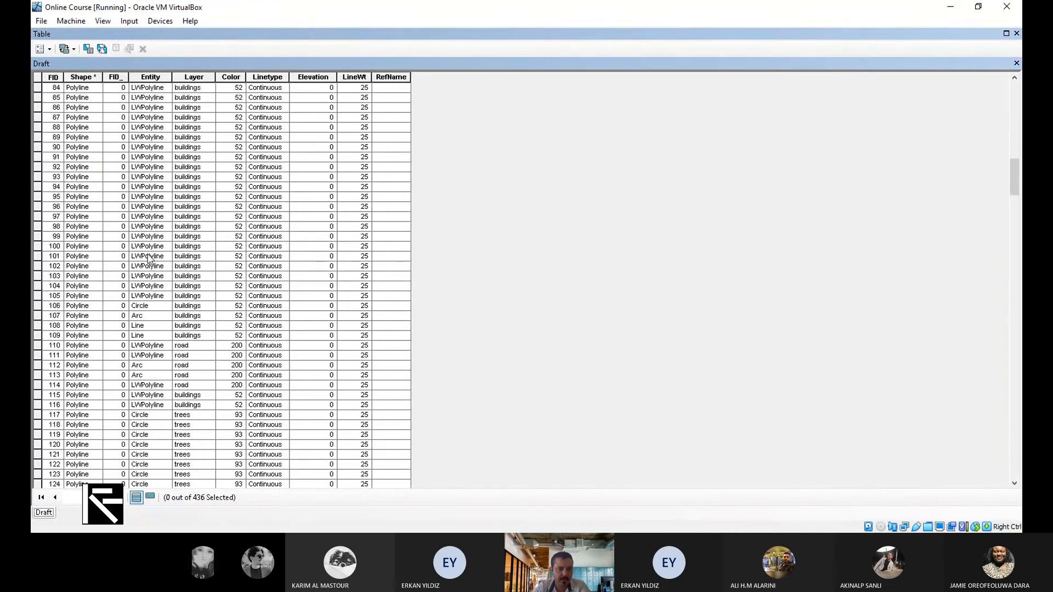
pyautogui.scroll(-5, 149, 259)
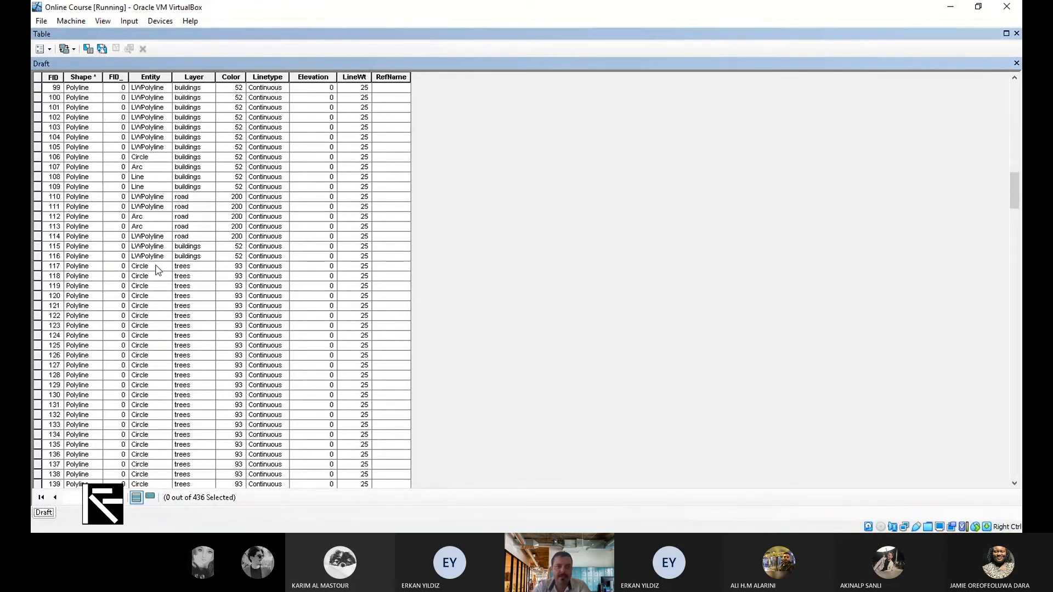
pyautogui.scroll(-15, 157, 269)
pyautogui.scroll(10, 157, 269)
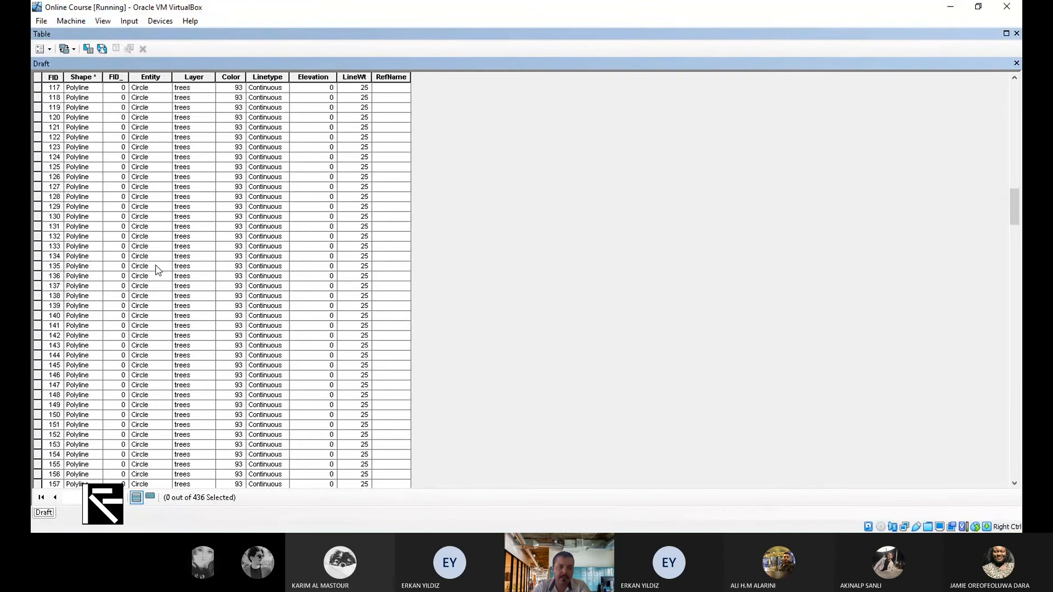
pyautogui.scroll(20, 157, 269)
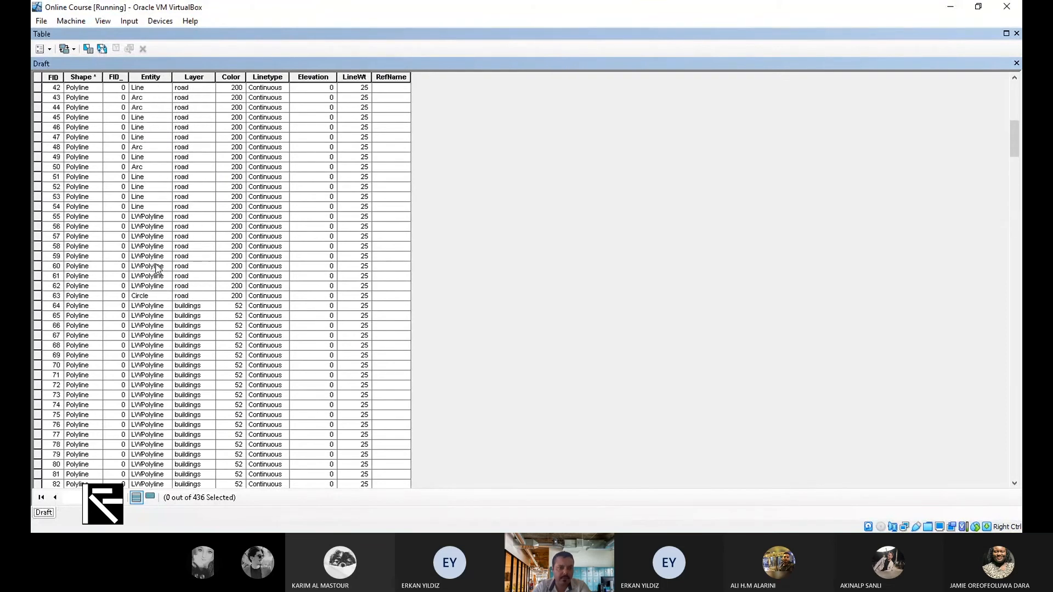
pyautogui.scroll(14, 157, 269)
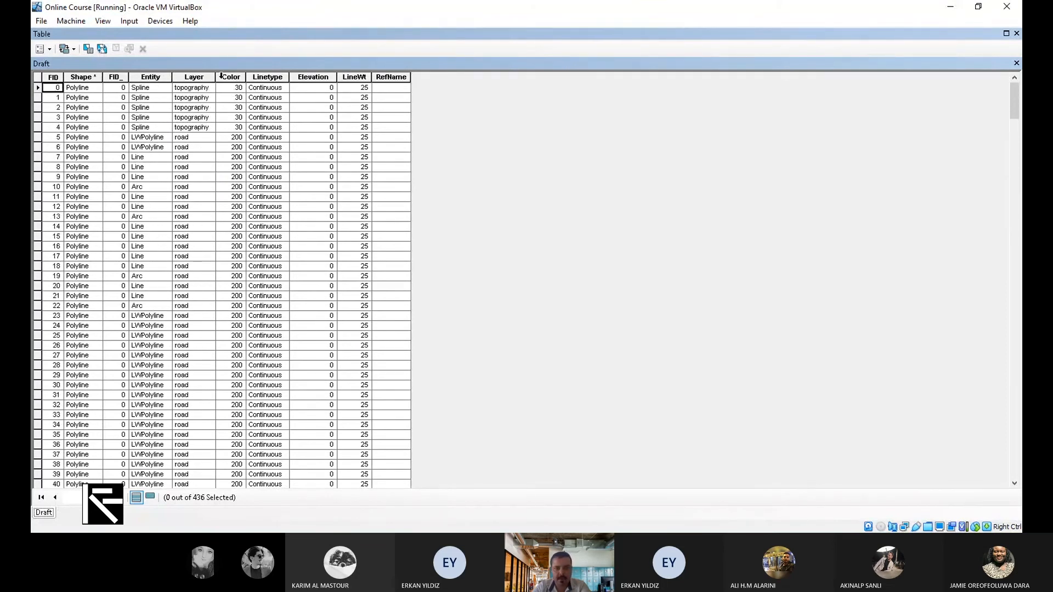
pyautogui.scroll(-20, 212, 183)
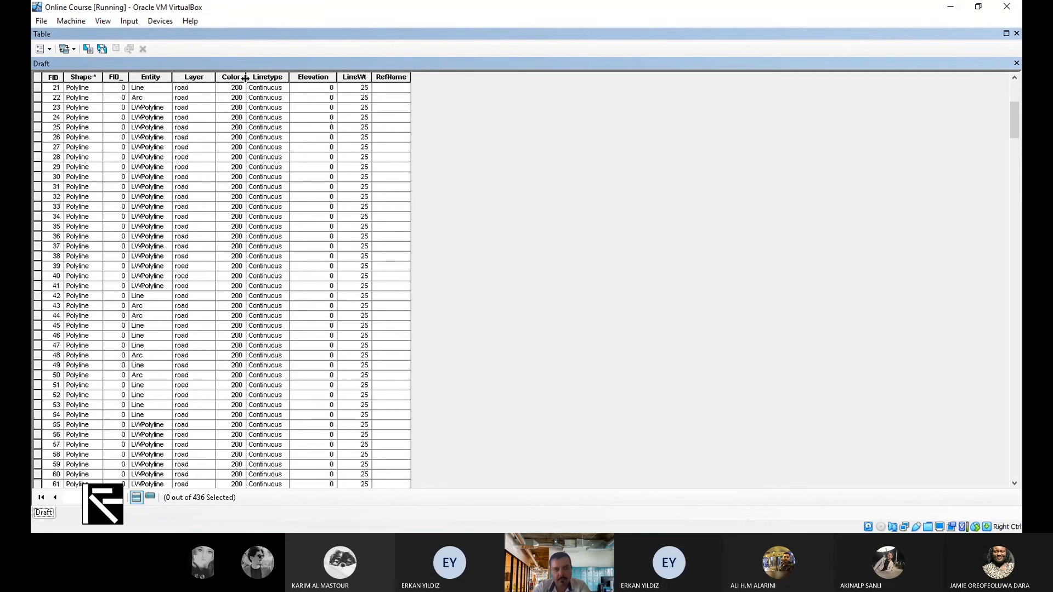
pyautogui.scroll(-20, 212, 183)
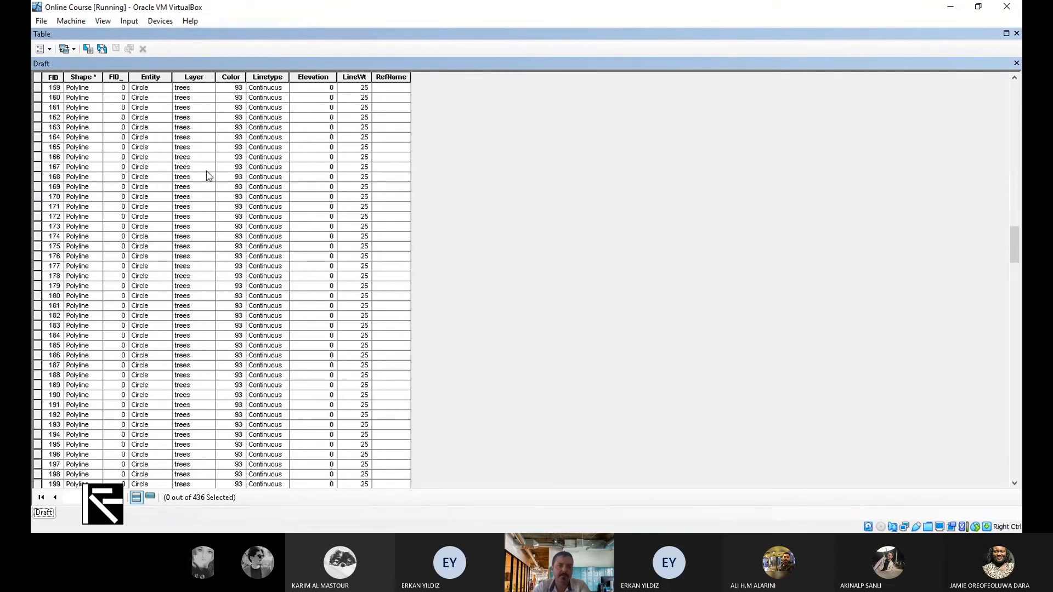
pyautogui.scroll(20, 208, 176)
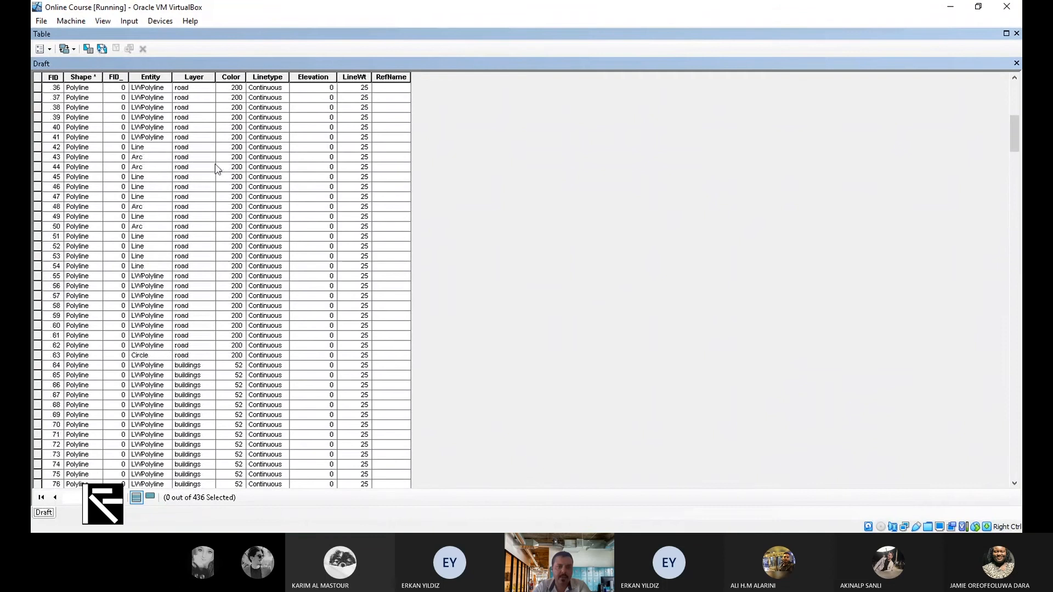
pyautogui.scroll(-20, 308, 172)
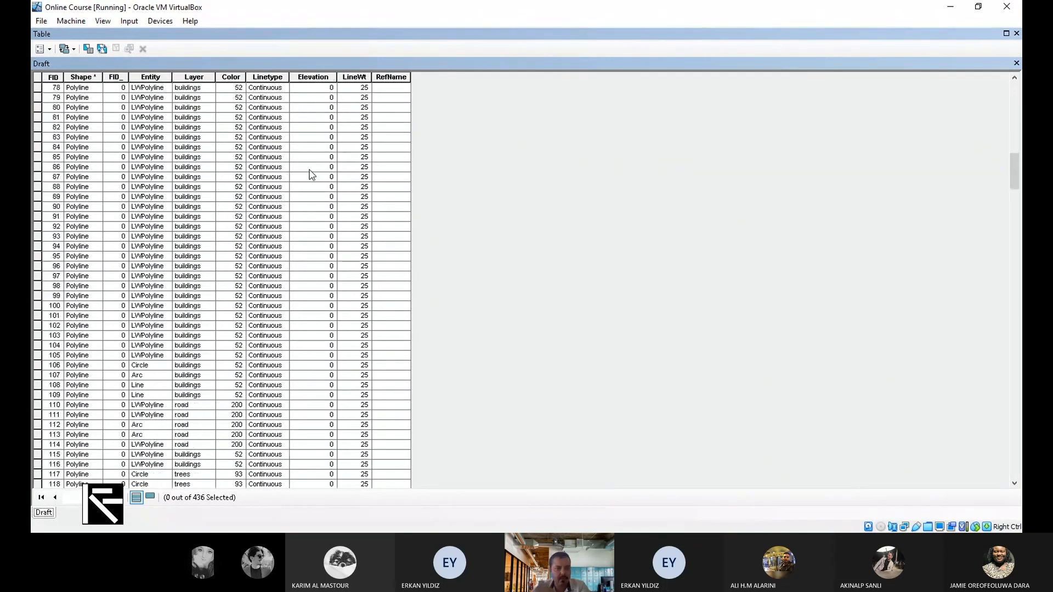
pyautogui.scroll(-15, 309, 188)
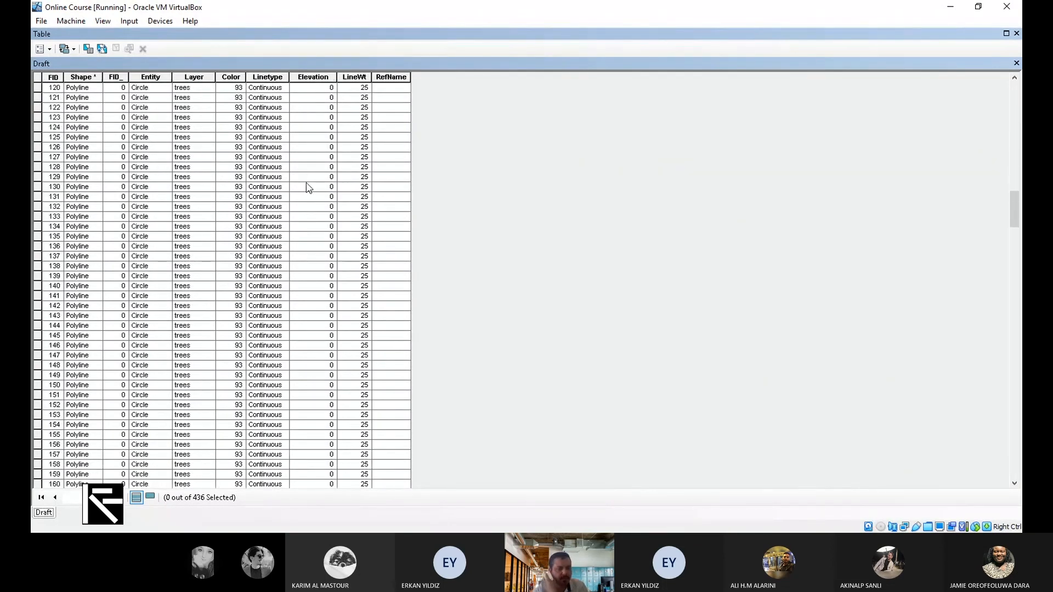
pyautogui.click(1016, 34)
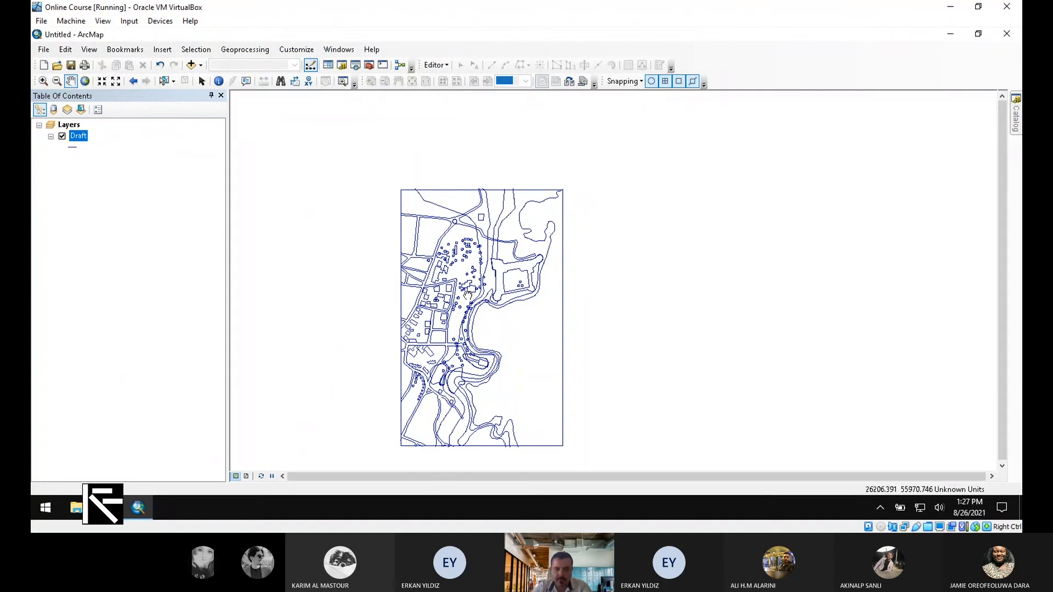
# Step: Examine the coordinate system and the extent units in the Draft layer's source properties, leaving the settings as they are
pyautogui.moveTo(469, 296); pyautogui.dragTo(653, 285)
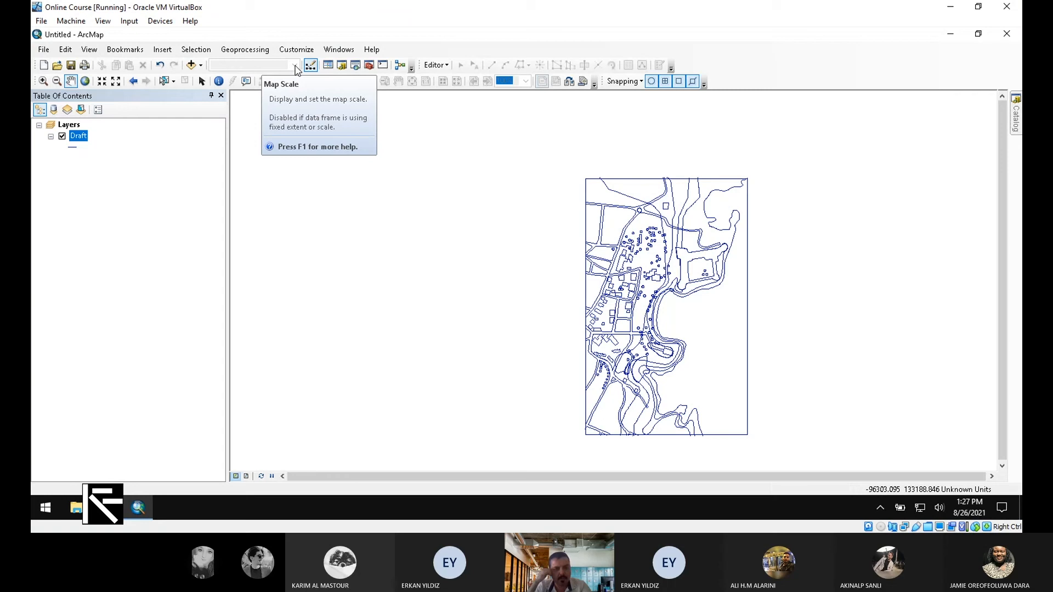
pyautogui.rightClick(76, 138)
pyautogui.click(147, 392)
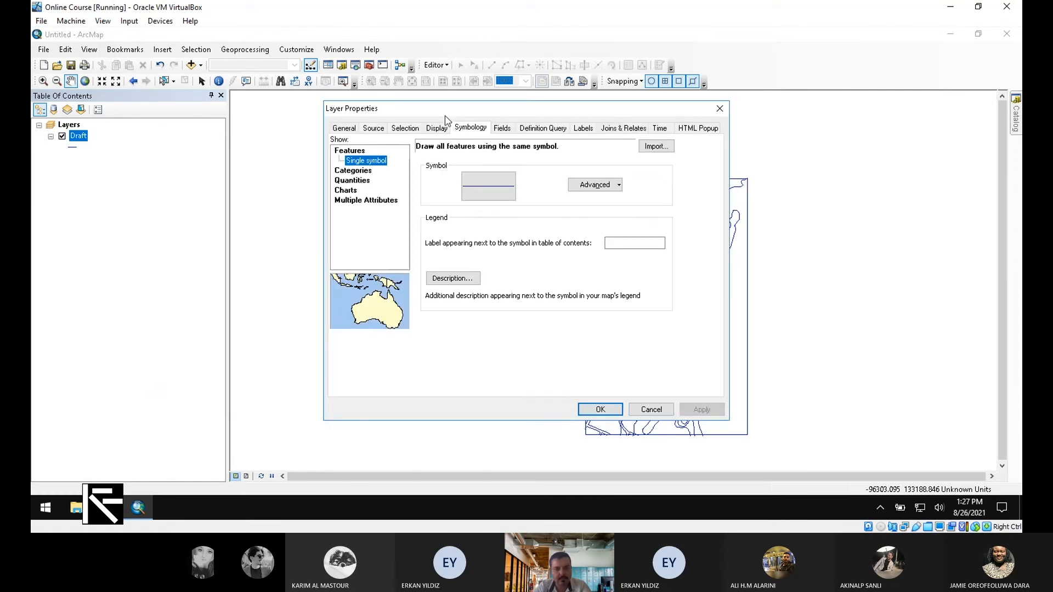
pyautogui.click(344, 129)
pyautogui.click(373, 128)
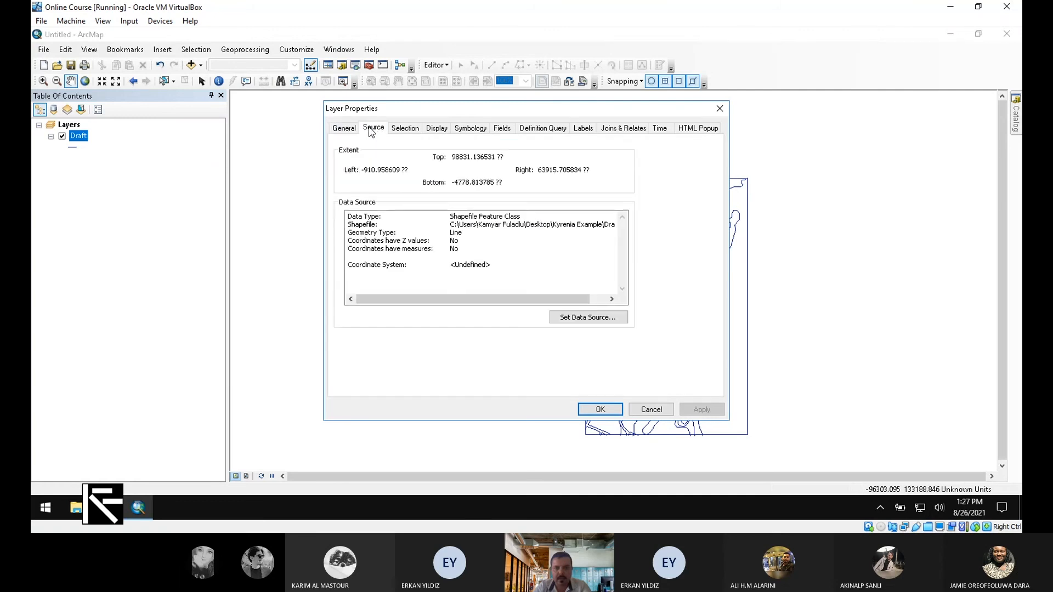
pyautogui.moveTo(386, 265); pyautogui.dragTo(499, 262)
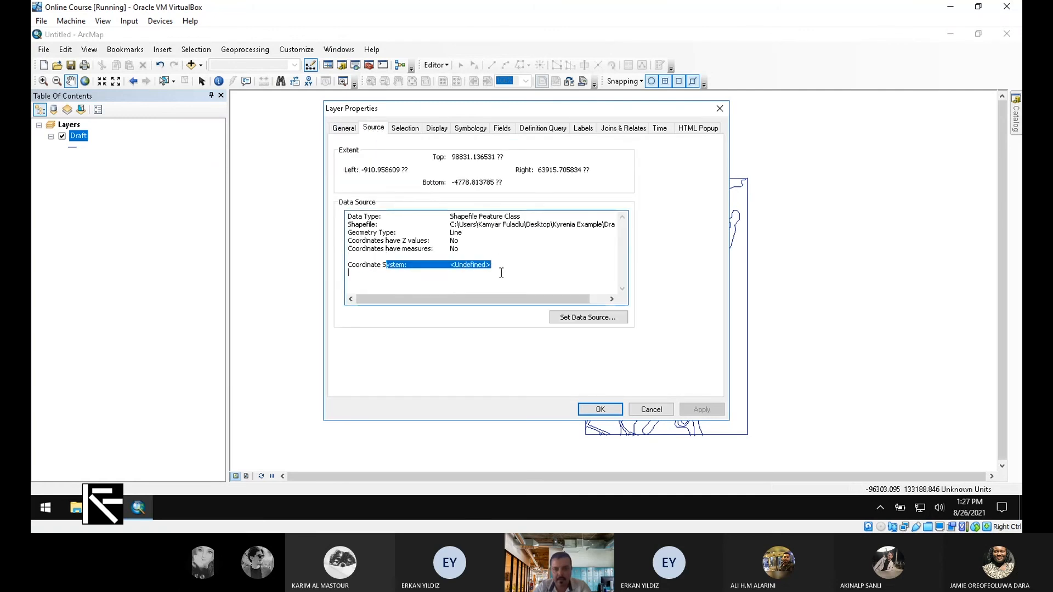
pyautogui.doubleClick(405, 171)
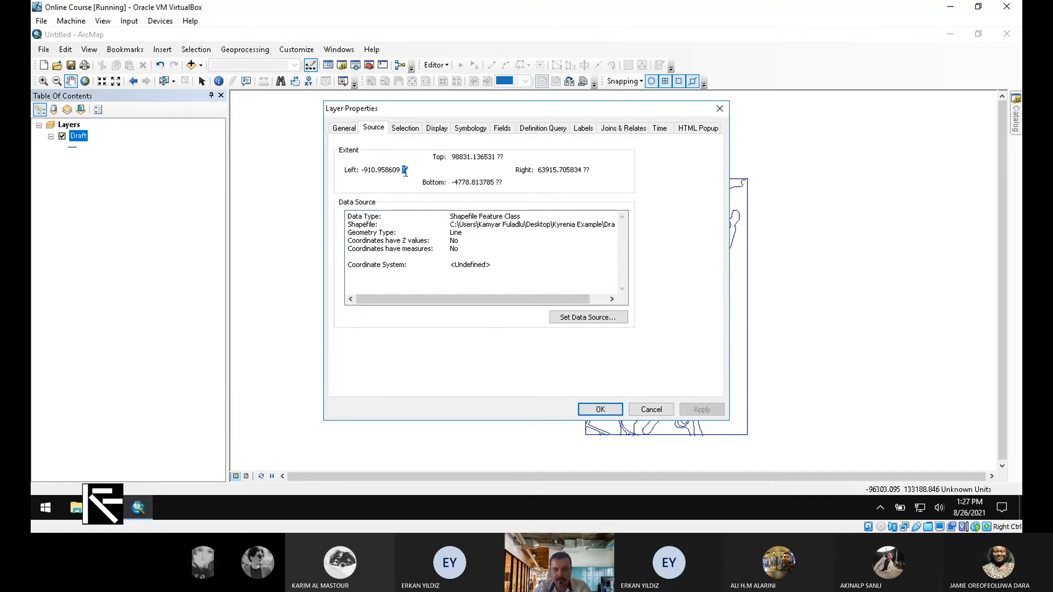
pyautogui.doubleClick(586, 170)
pyautogui.doubleClick(500, 183)
pyautogui.doubleClick(514, 159)
pyautogui.click(499, 157)
pyautogui.doubleClick(499, 157)
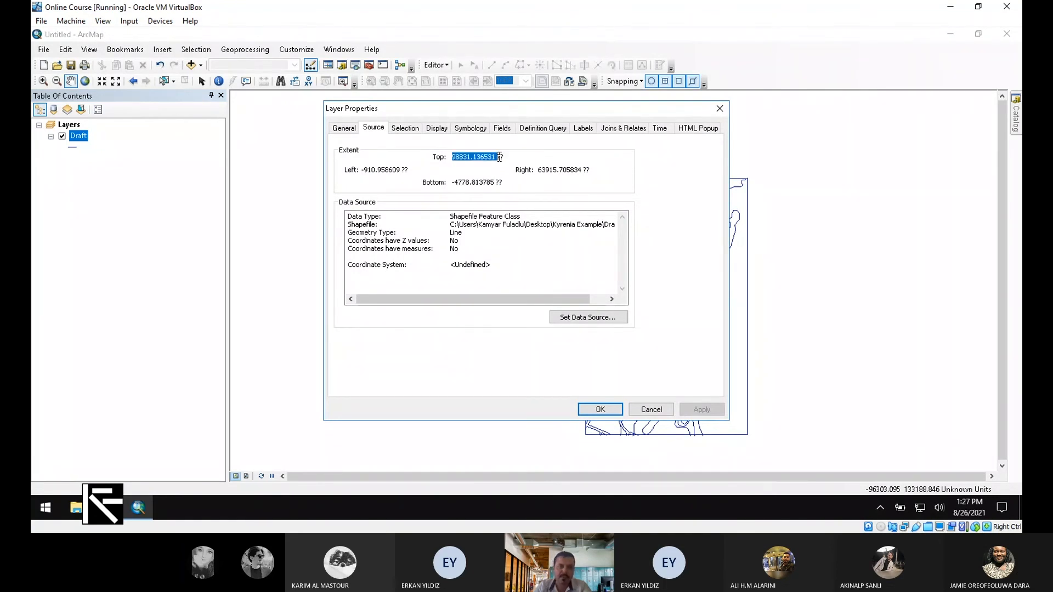
pyautogui.press('Escape')
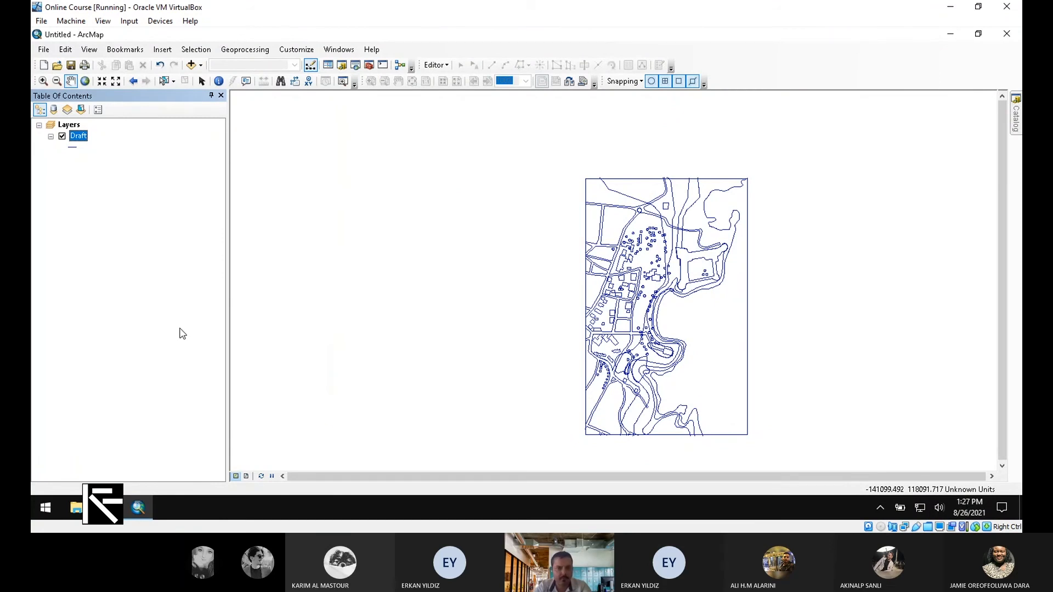
# Step: Add the topographic basemap (Τοπογραφικός) from ArcGIS Online beneath the Draft layer and zoom to the Basemap group's extent
pyautogui.click(201, 66)
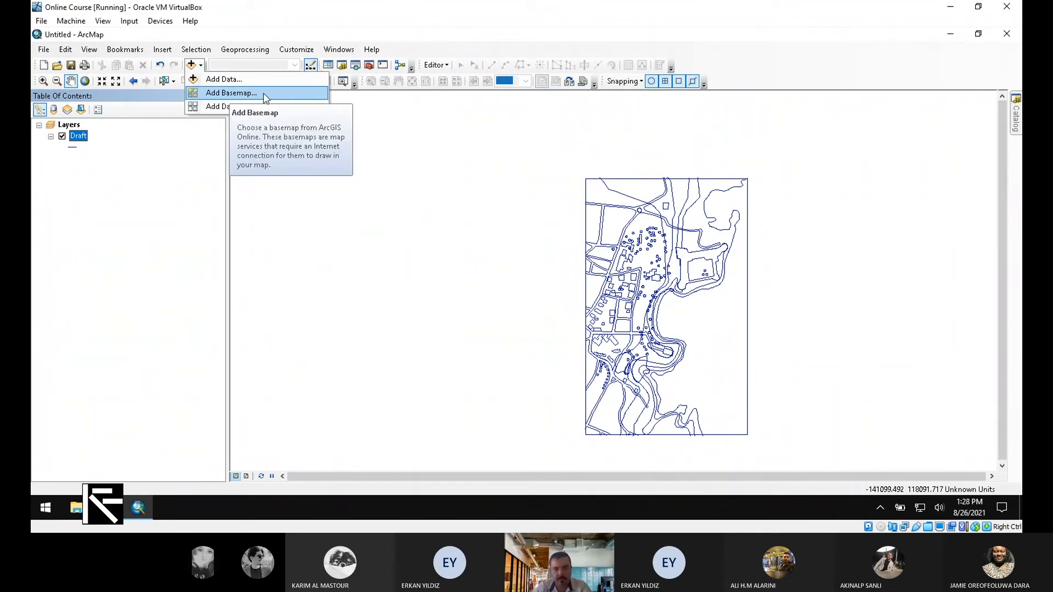
pyautogui.click(253, 94)
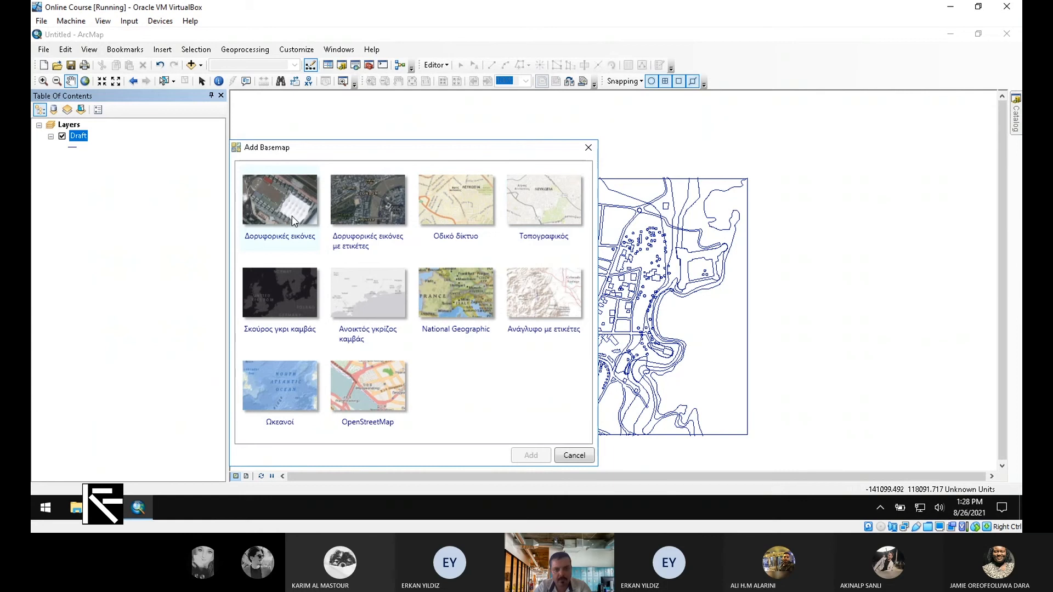
pyautogui.click(546, 197)
pyautogui.click(531, 455)
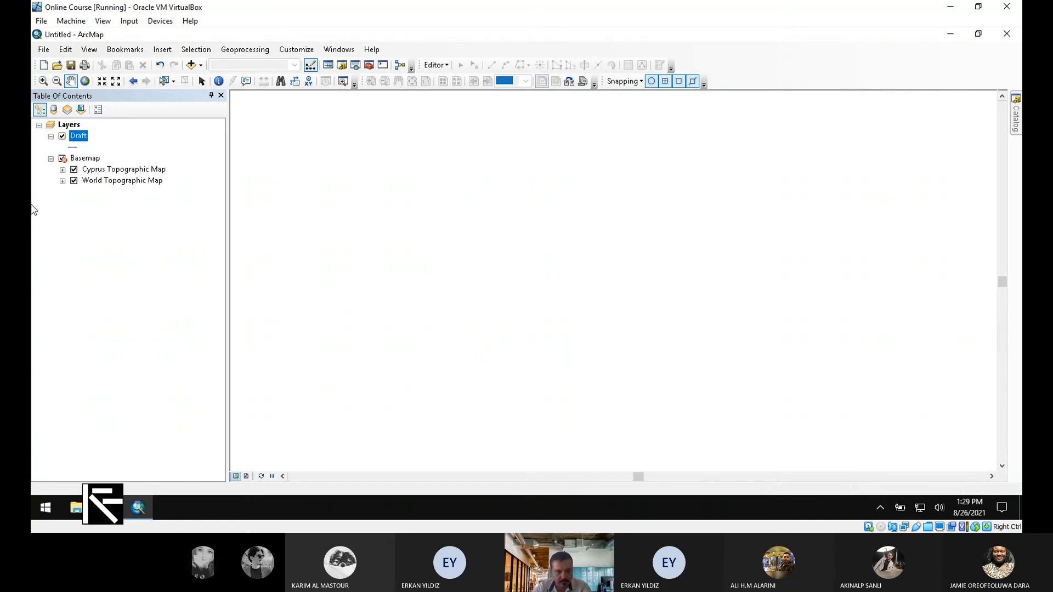
pyautogui.rightClick(87, 159)
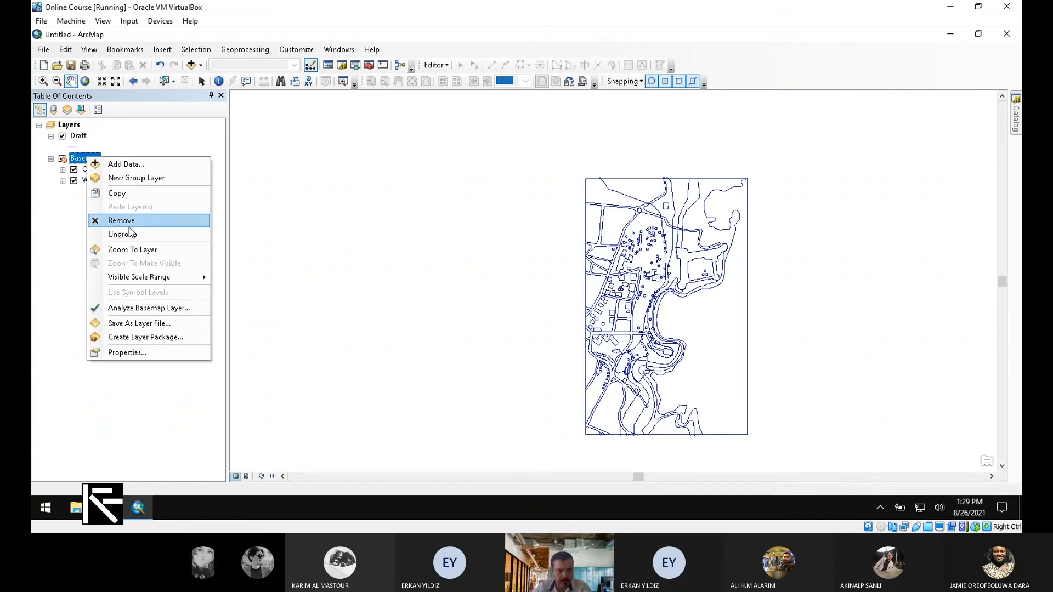
pyautogui.click(174, 251)
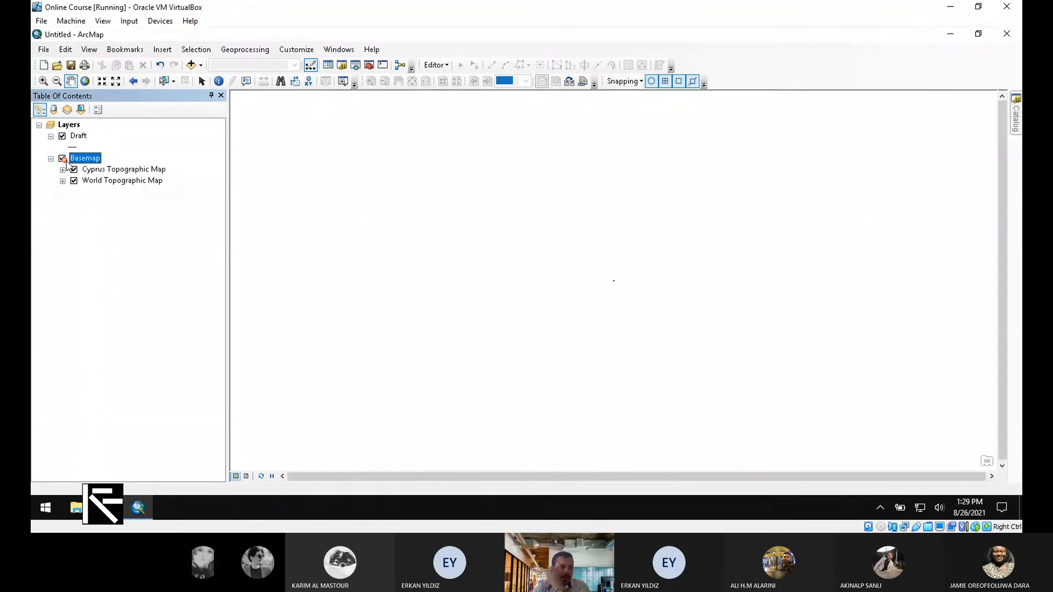
# Step: Set the Layers data frame's coordinate system to WGS_1984_Web_Mercator_Auxiliary_Sphere
pyautogui.click(68, 124)
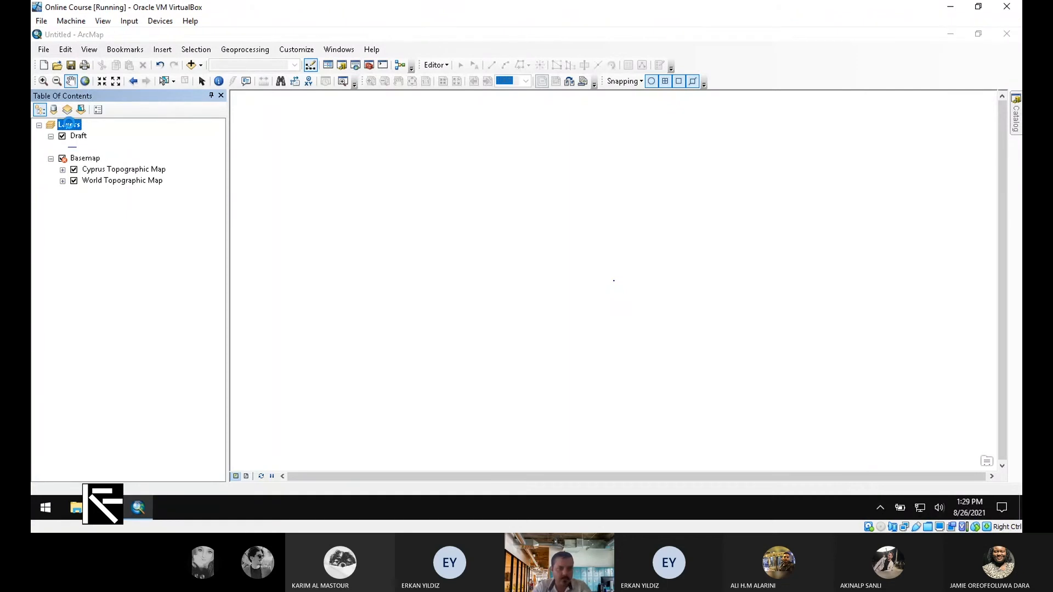
pyautogui.click(523, 174)
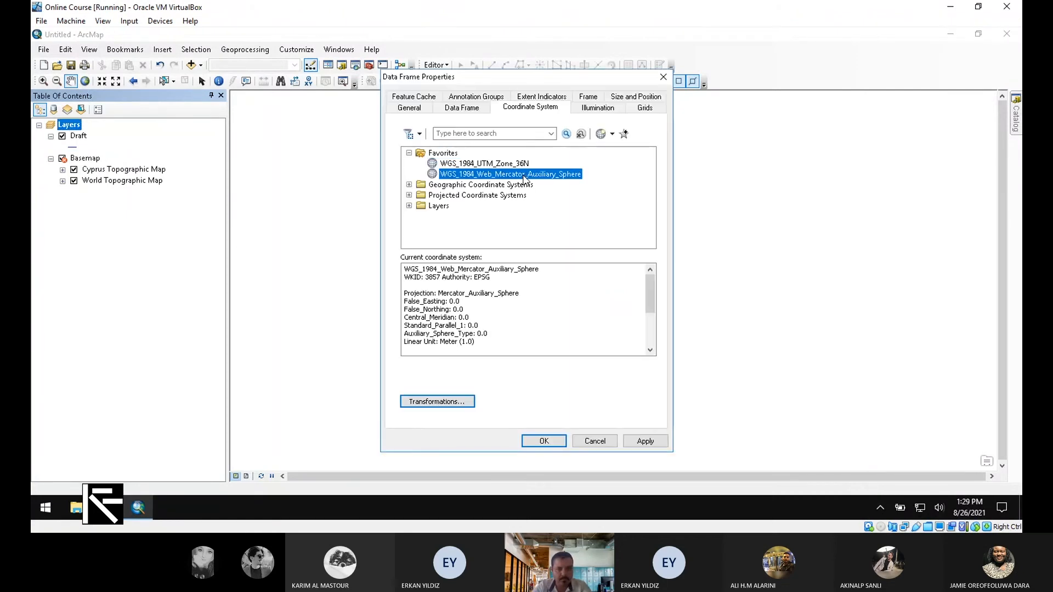
pyautogui.click(530, 438)
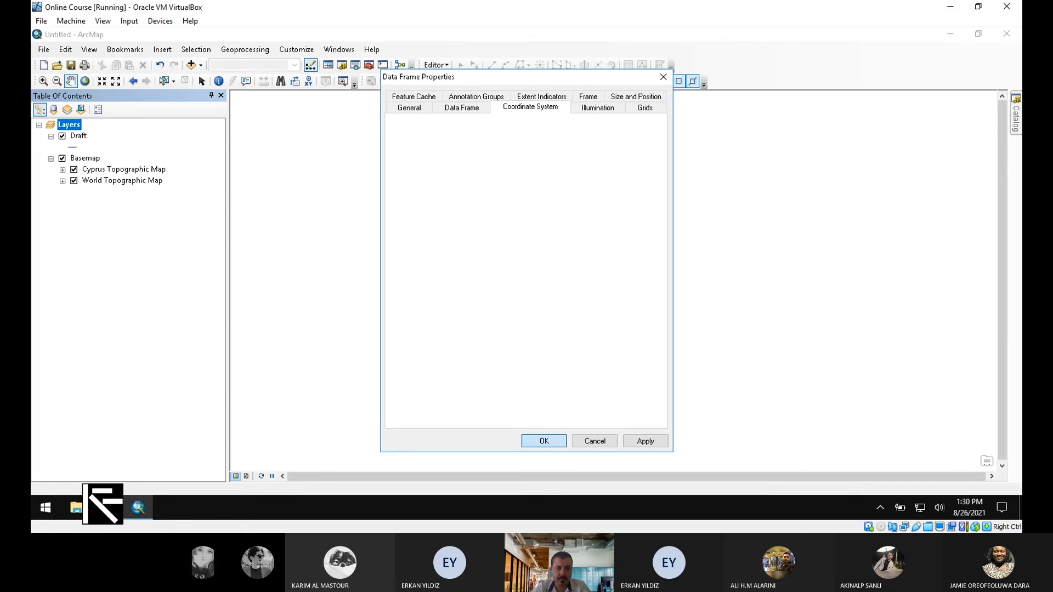
# Step: Check the running processes' network and CPU usage in Task Manager, and close it to return to ArcMap
pyautogui.hotkey('ctrl', 'shift', 'Escape')
pyautogui.click(535, 140)
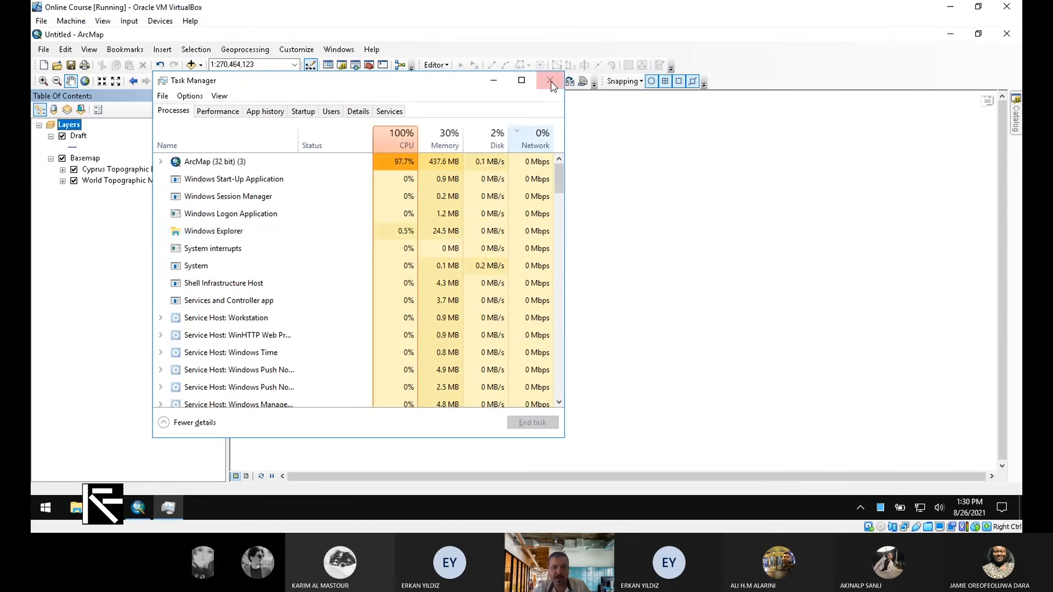
pyautogui.click(550, 82)
pyautogui.click(93, 158)
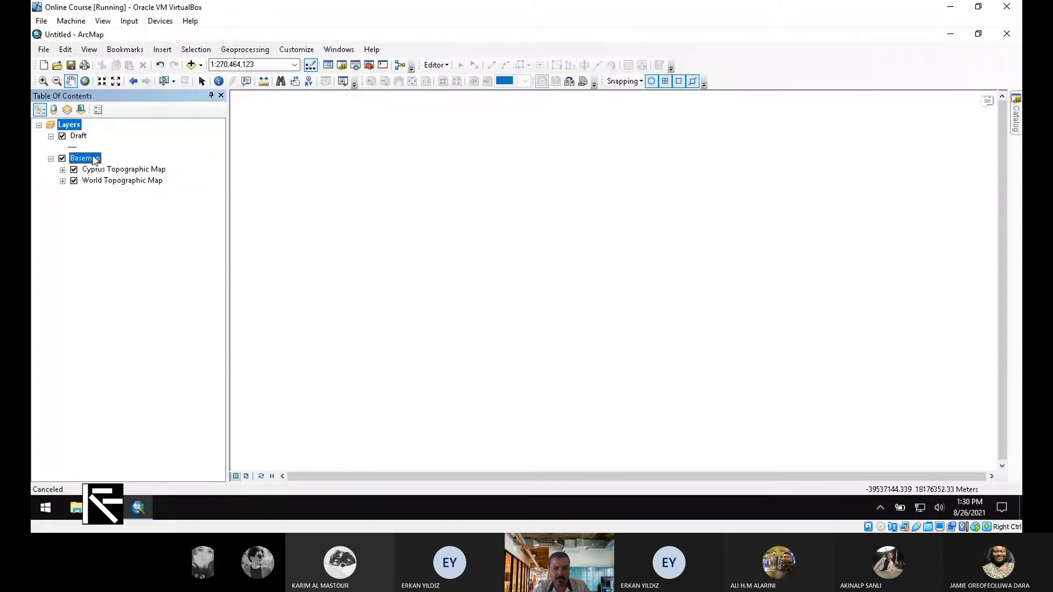
pyautogui.rightClick(95, 159)
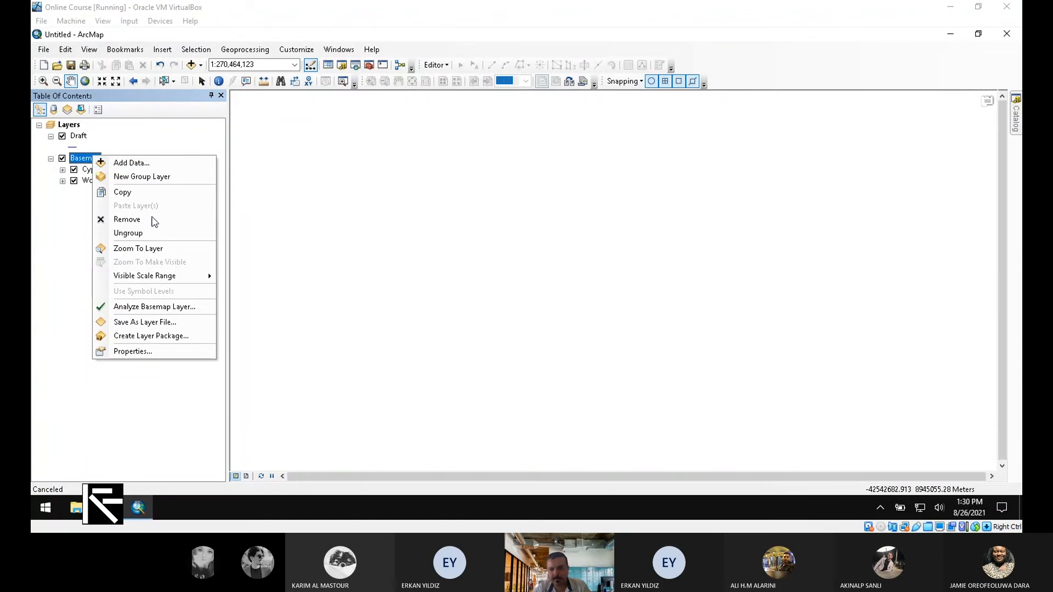
pyautogui.click(625, 264)
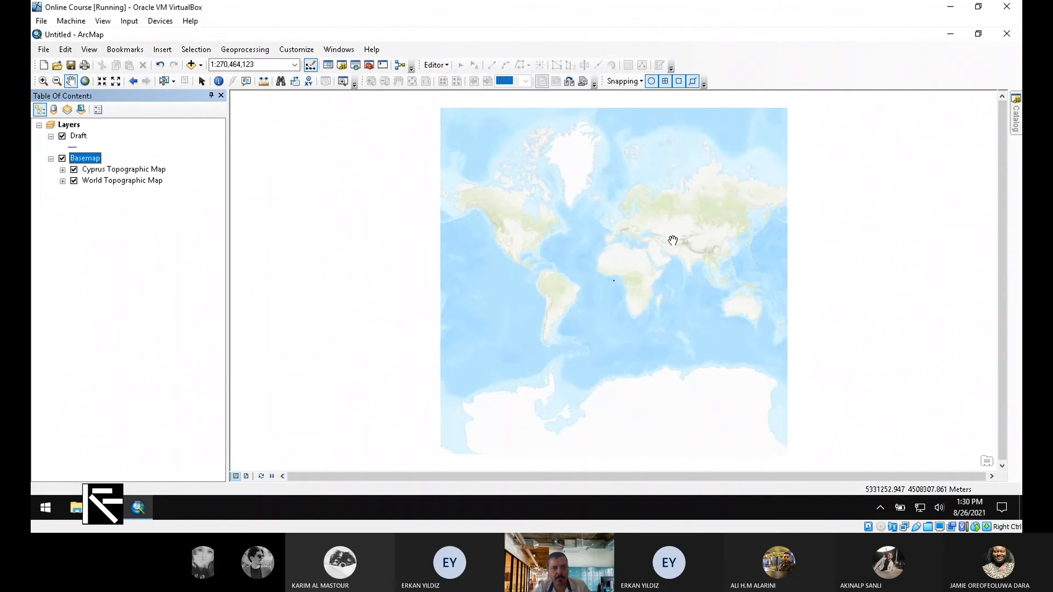
# Step: Zoom the basemap in from the world view through Cyprus to the harbour coast of Kyrenia (Κερύνεια)
pyautogui.click(43, 80)
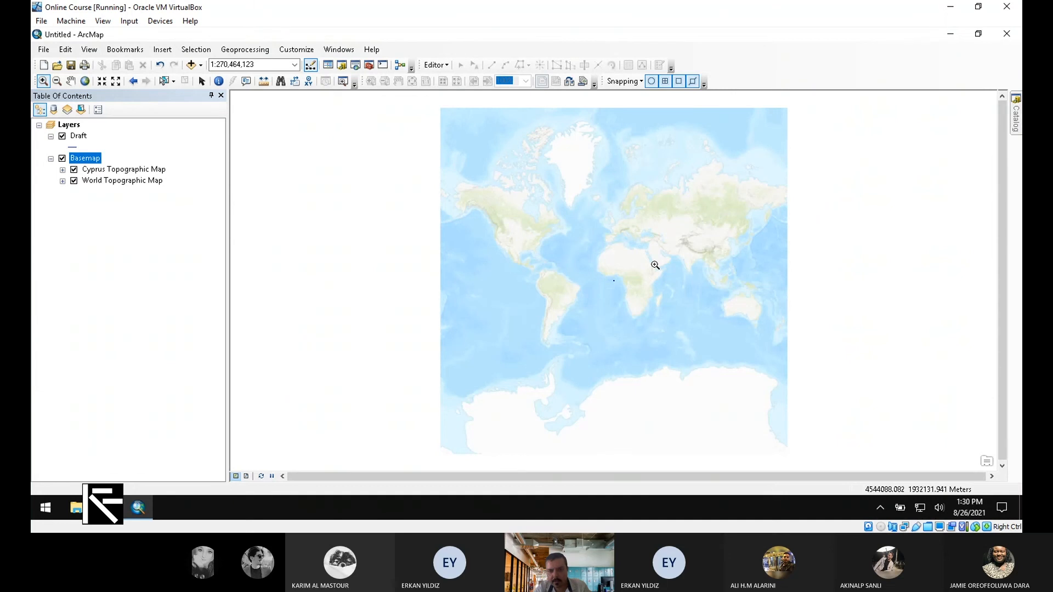
pyautogui.moveTo(649, 241); pyautogui.dragTo(633, 251)
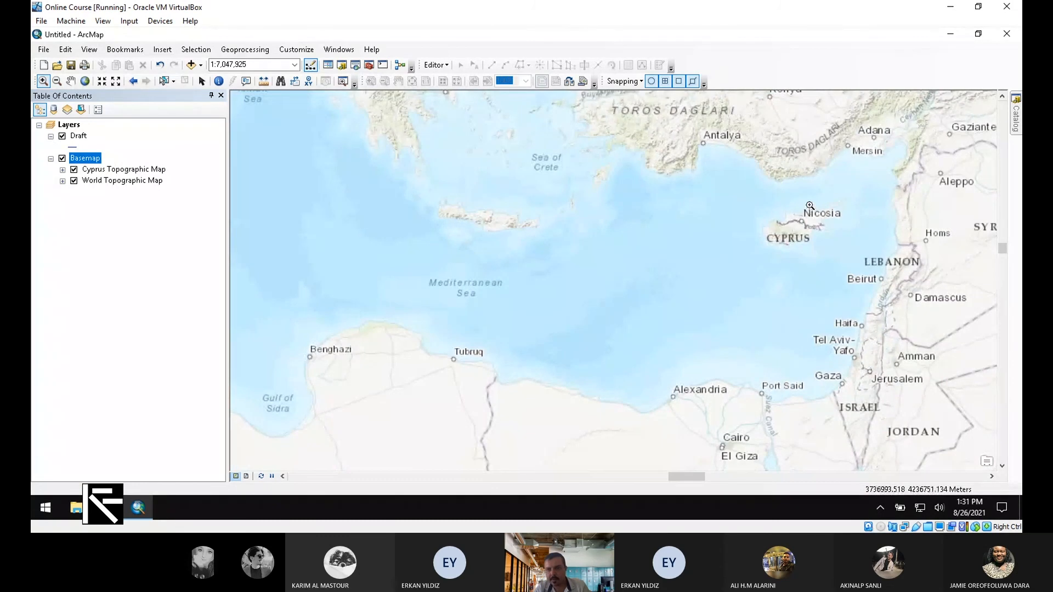
pyautogui.moveTo(810, 205); pyautogui.dragTo(795, 224)
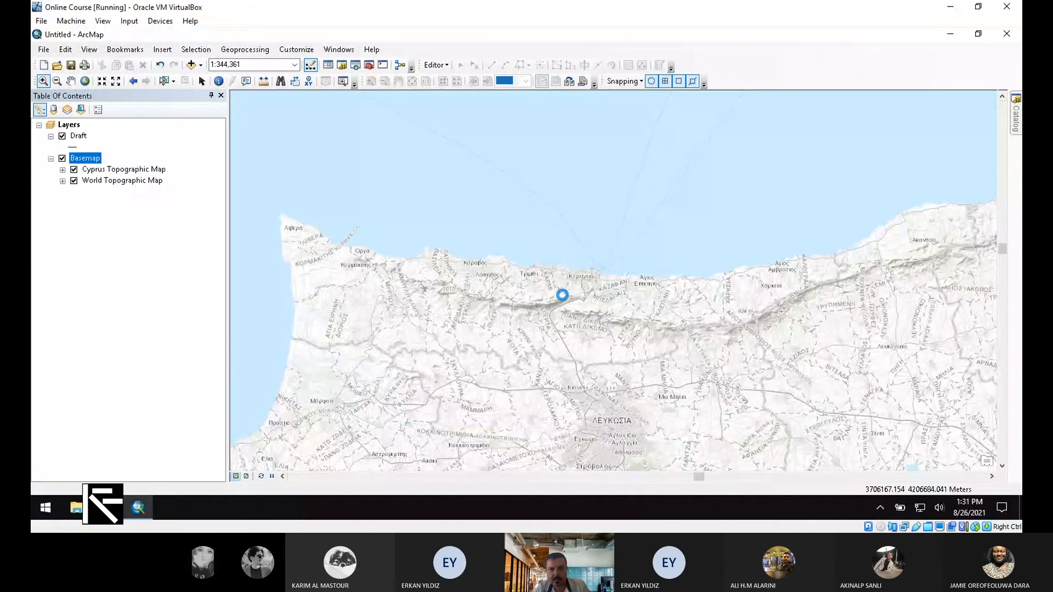
pyautogui.moveTo(561, 299); pyautogui.dragTo(612, 266)
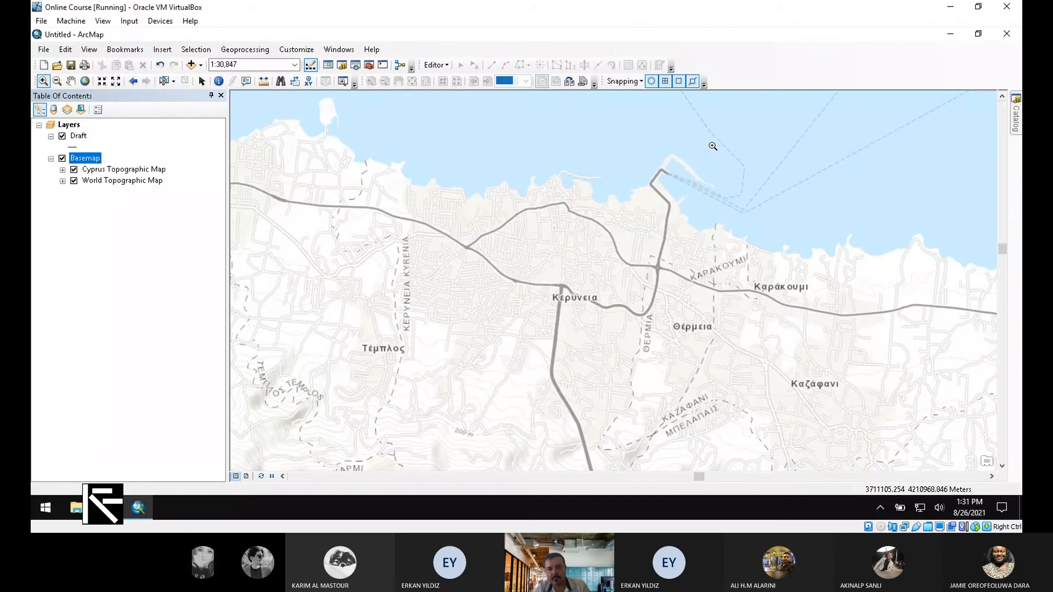
pyautogui.moveTo(711, 140); pyautogui.dragTo(527, 308)
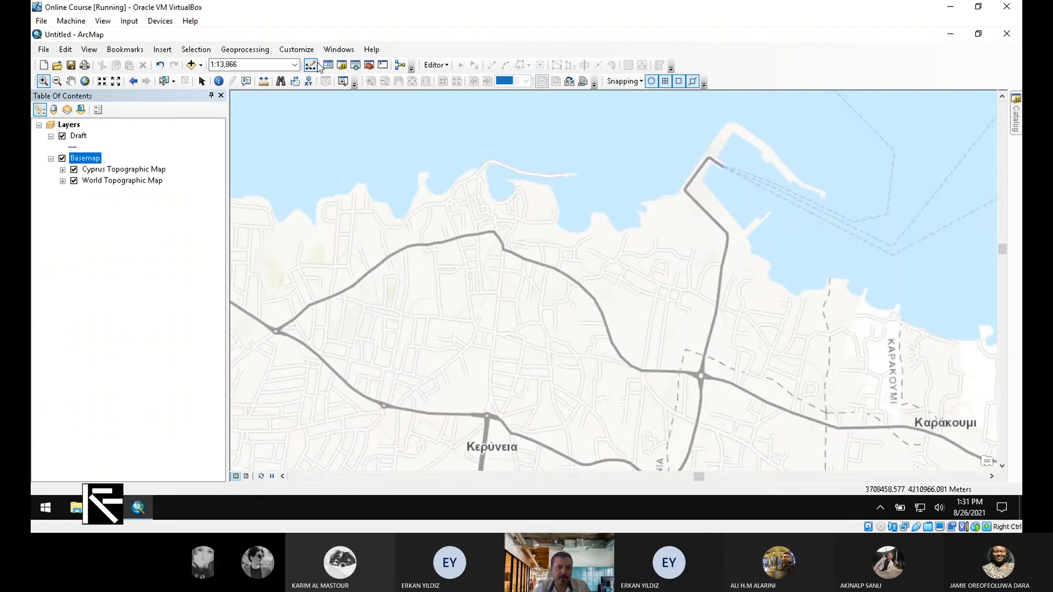
# Step: Create a bookmark of the current Kyrenia coast view named Kayrenia
pyautogui.click(135, 52)
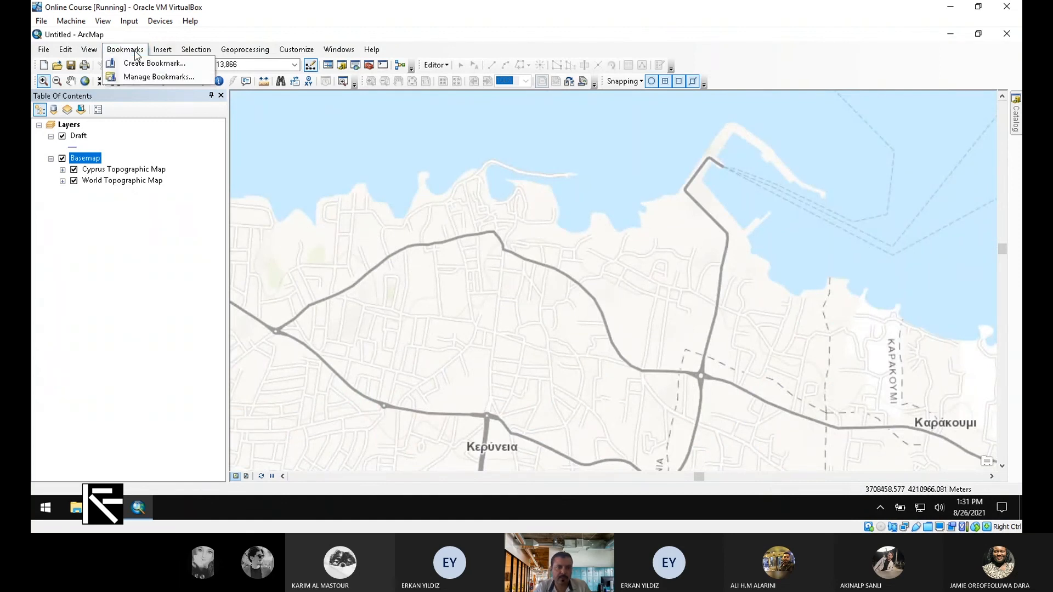
pyautogui.click(146, 64)
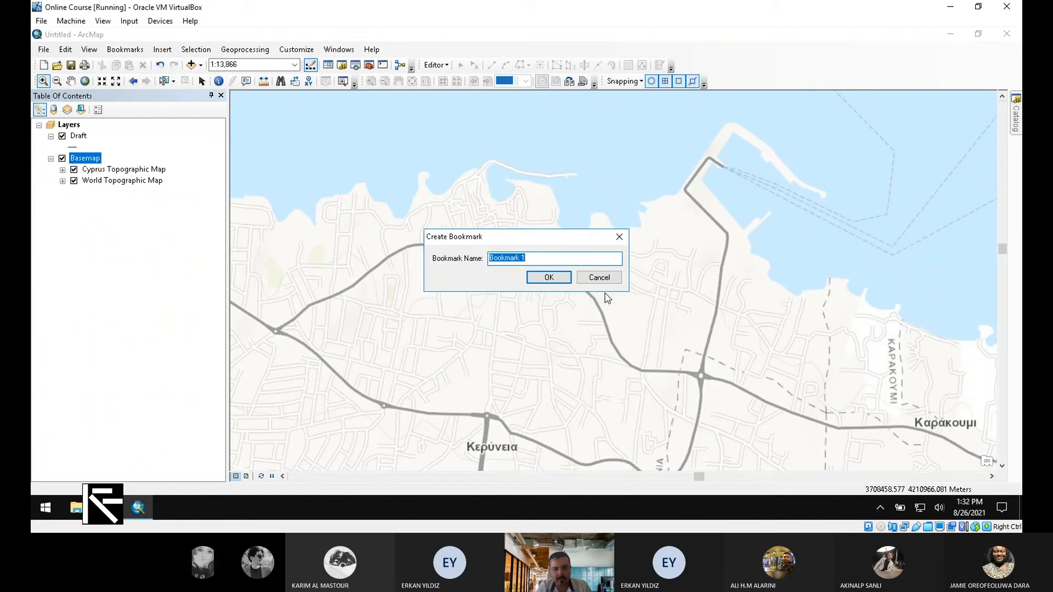
pyautogui.write('Ka')
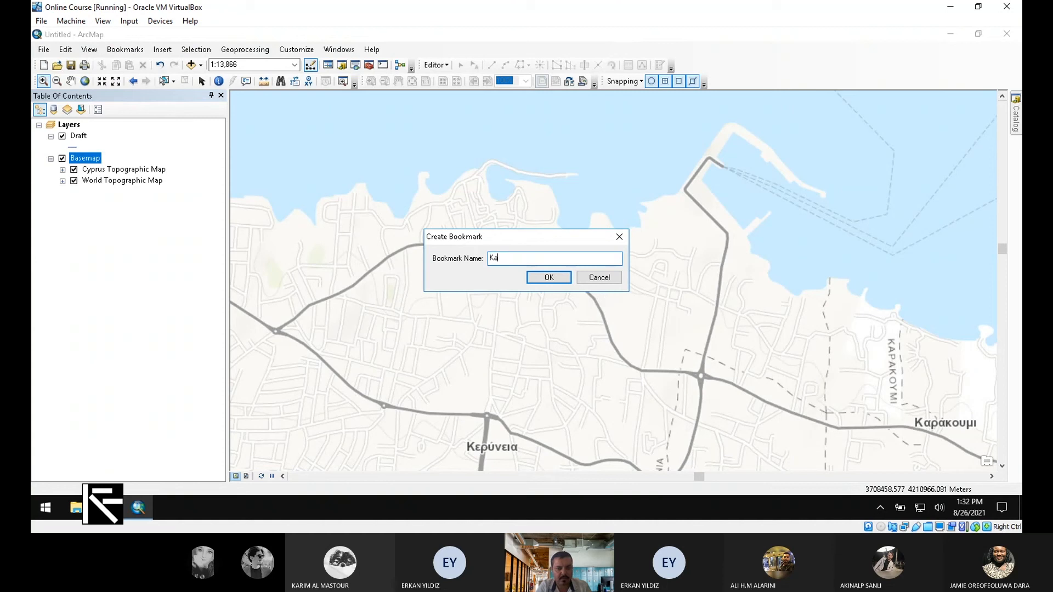
pyautogui.write('yrenia')
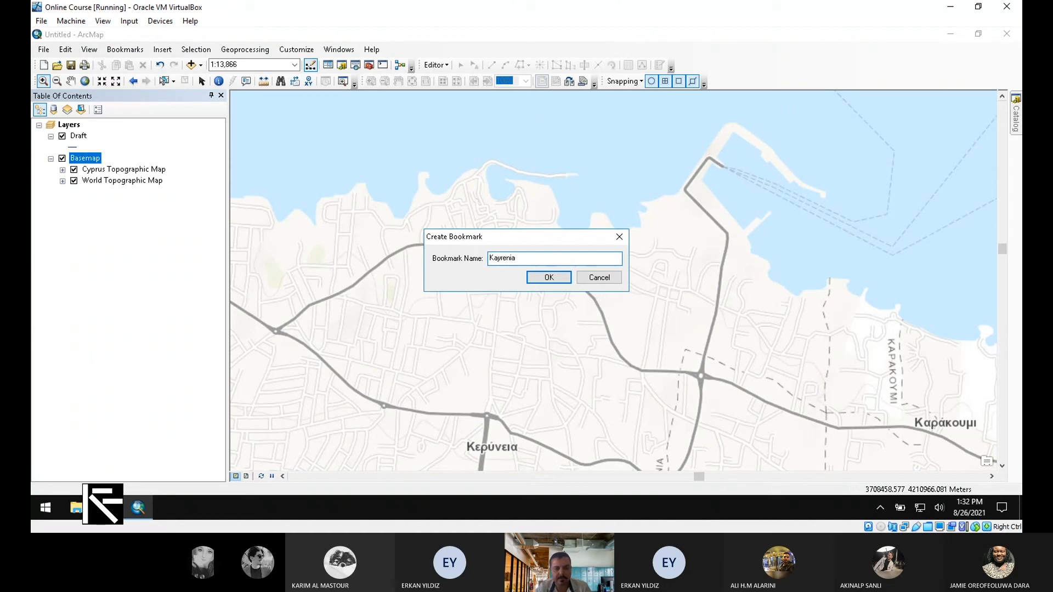
pyautogui.click(559, 278)
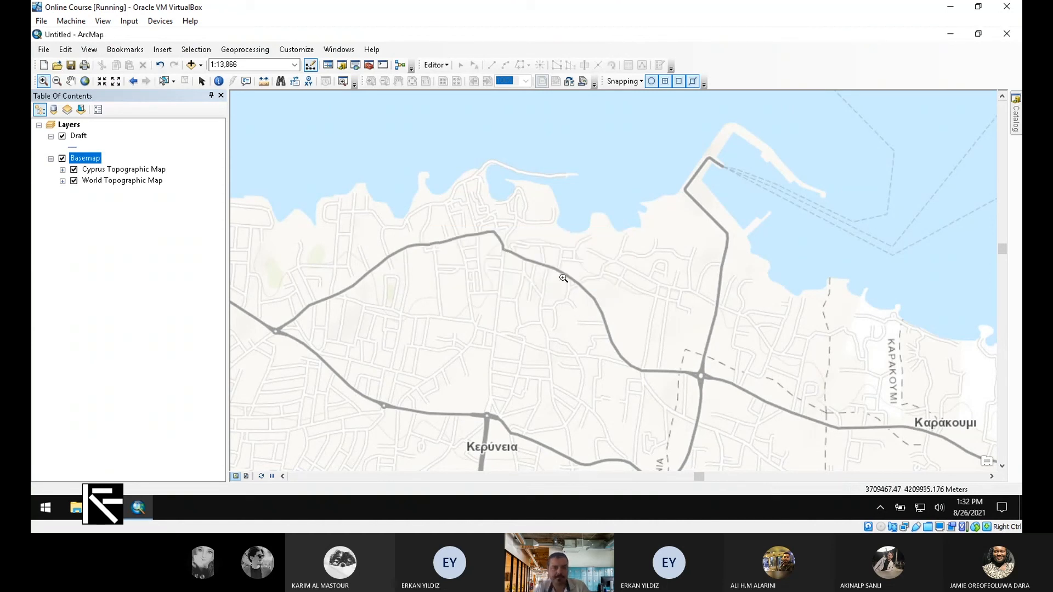
# Step: Hide the Basemap group and zoom to the extent of the Draft layer
pyautogui.click(62, 159)
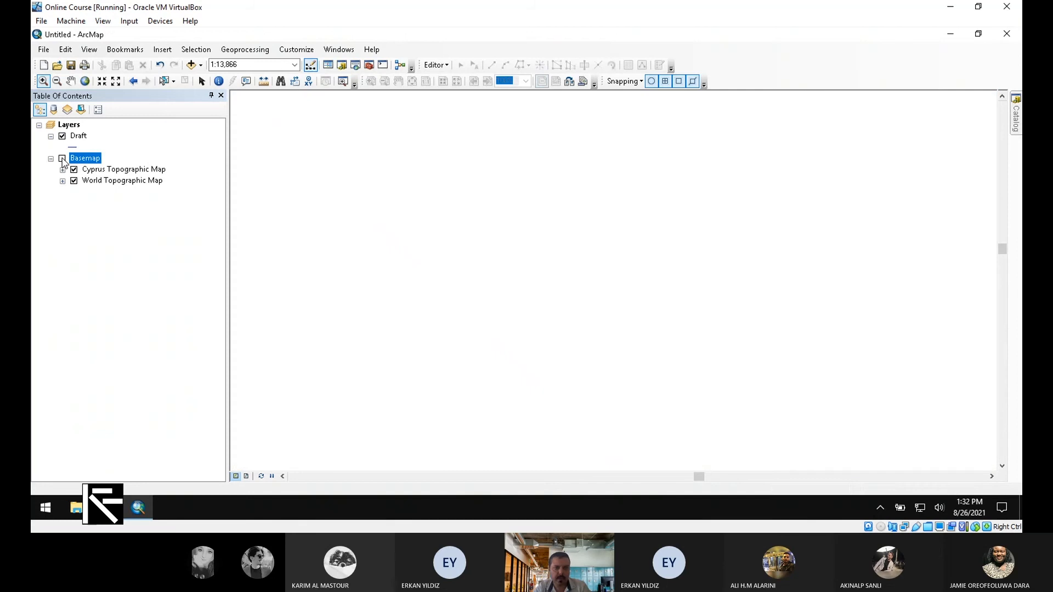
pyautogui.rightClick(82, 136)
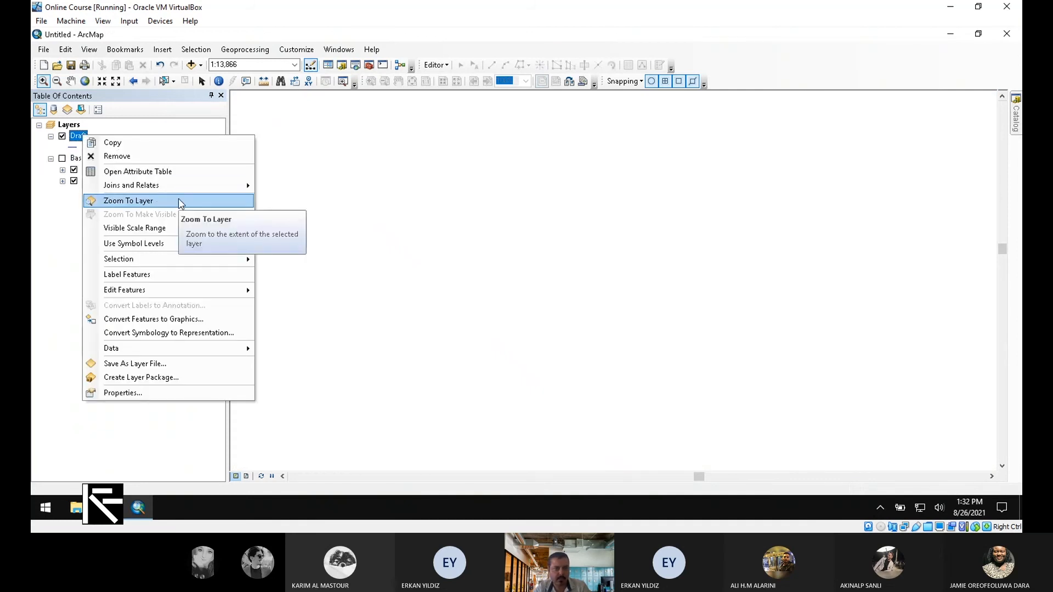
pyautogui.click(179, 201)
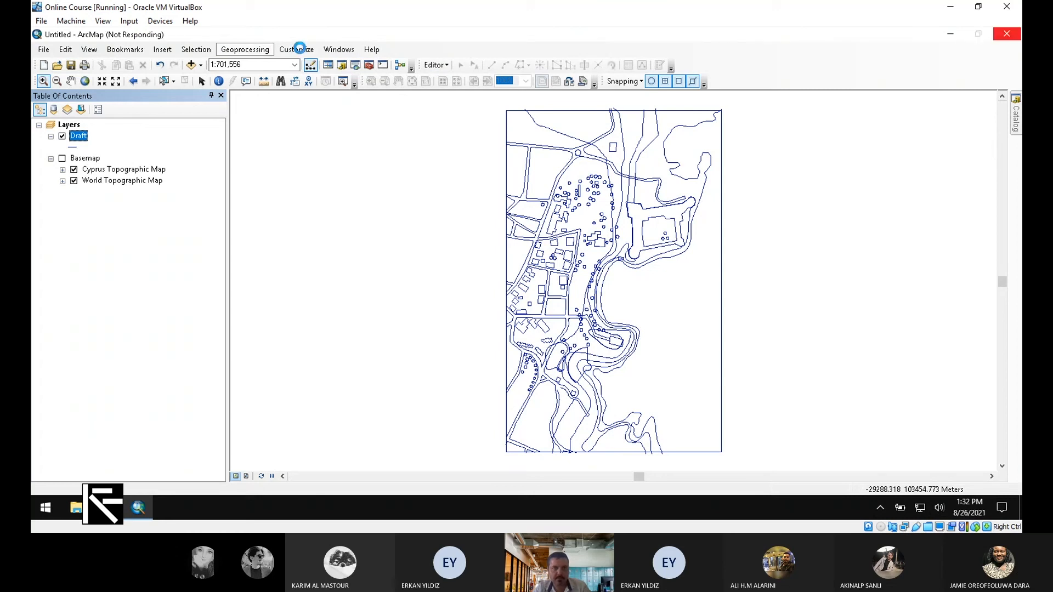
pyautogui.click(299, 50)
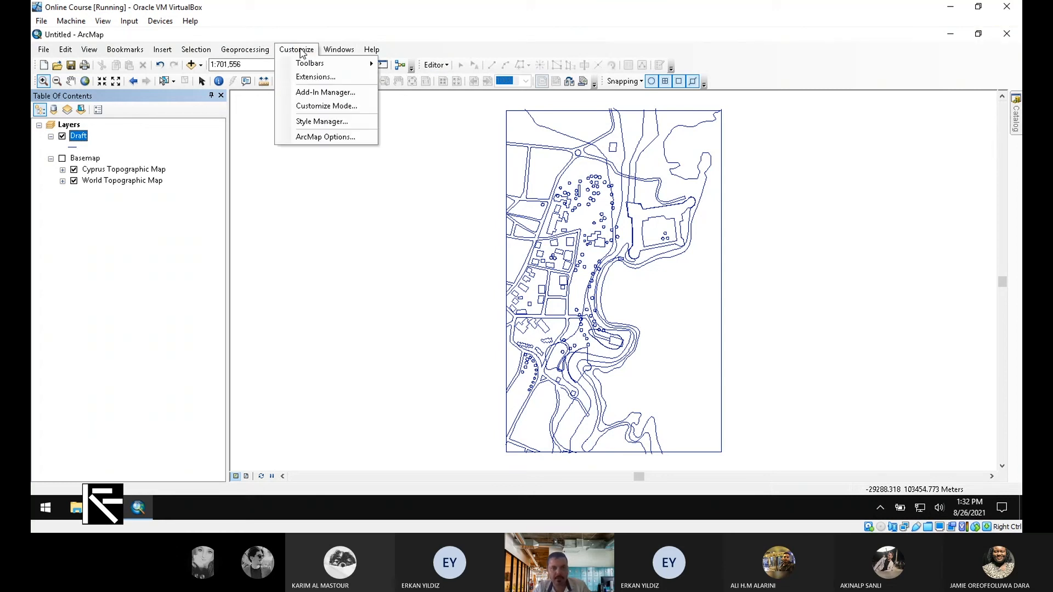
pyautogui.moveTo(320, 59)
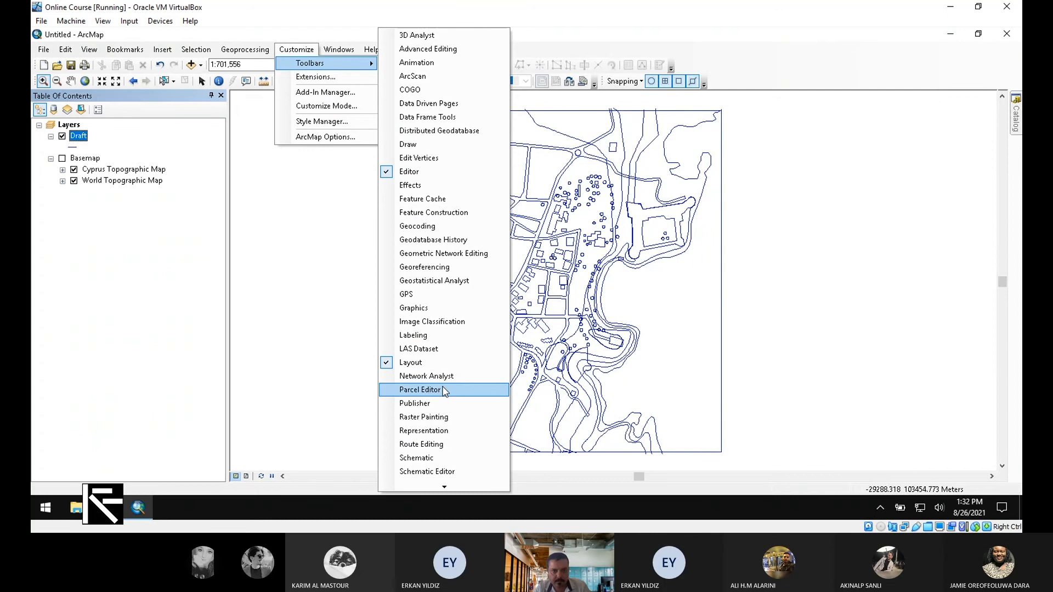
pyautogui.moveTo(445, 490)
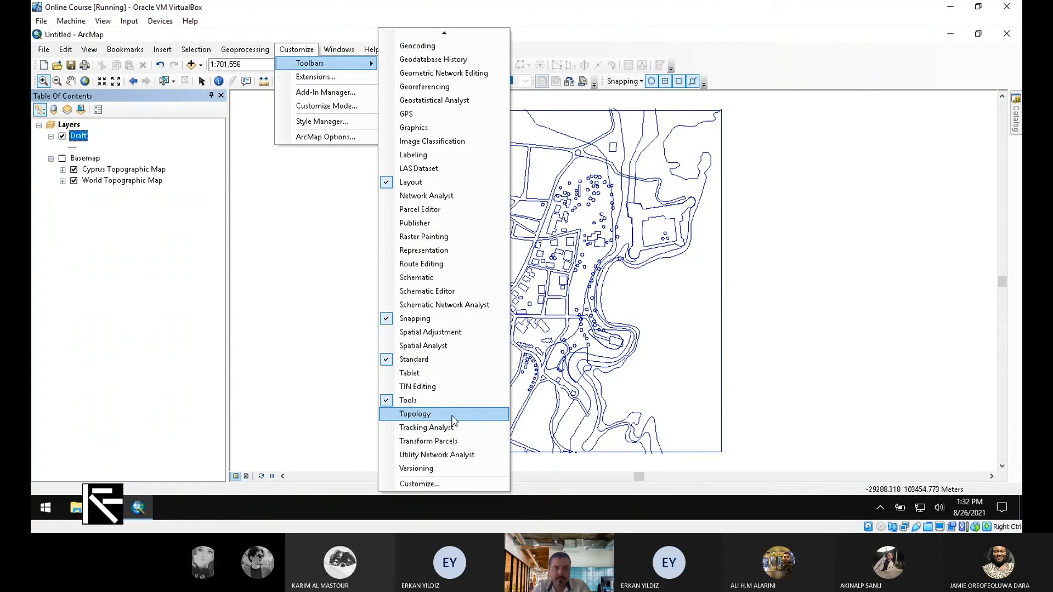
pyautogui.moveTo(444, 35)
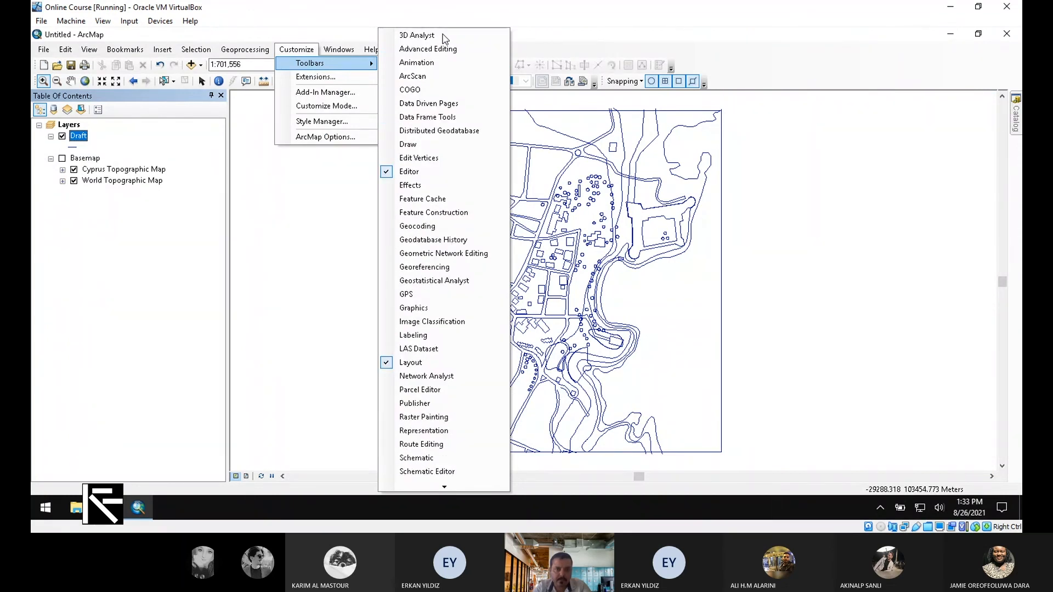
pyautogui.click(436, 104)
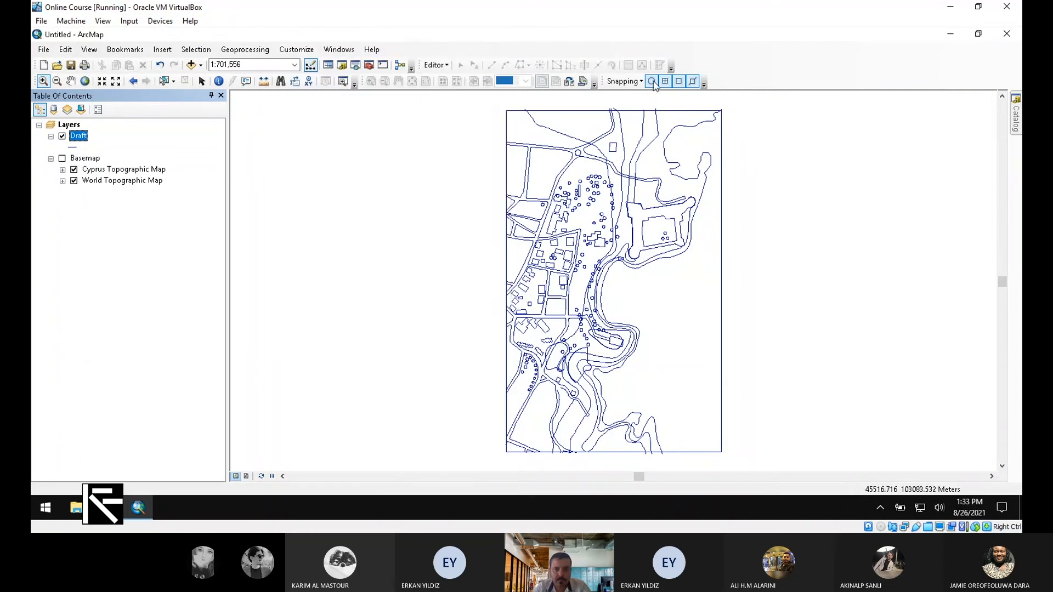
# Step: Show the Spatial Adjustment toolbar and dock it beside the Editor toolbar
pyautogui.click(444, 65)
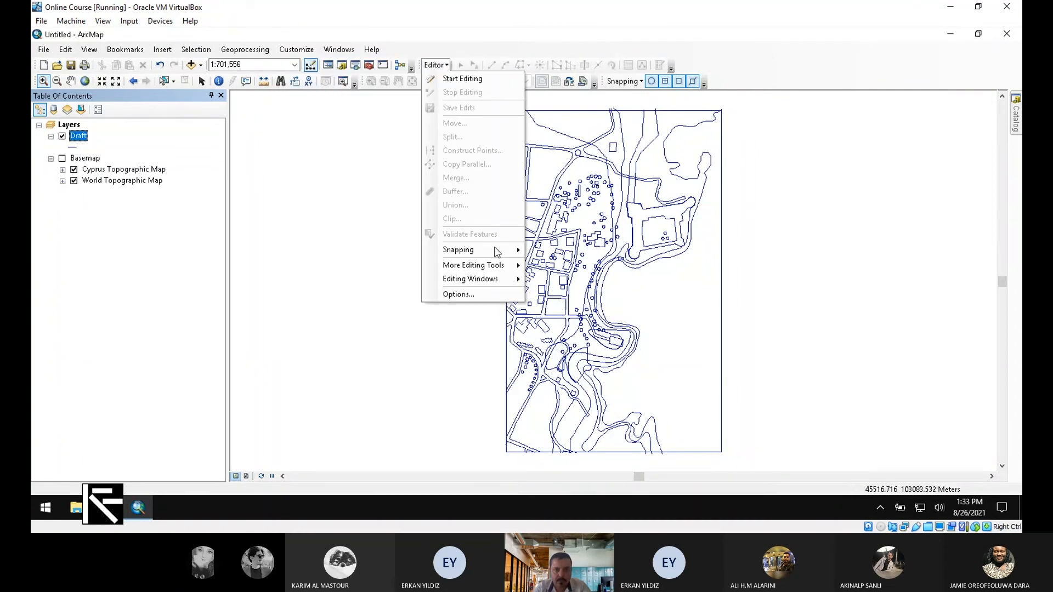
pyautogui.moveTo(499, 281)
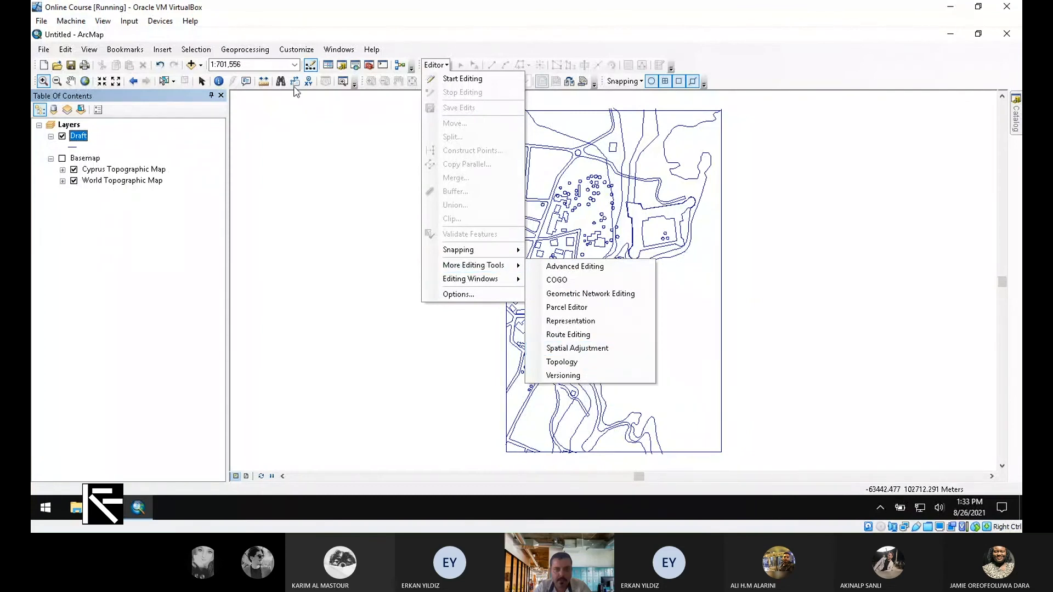
pyautogui.moveTo(505, 265)
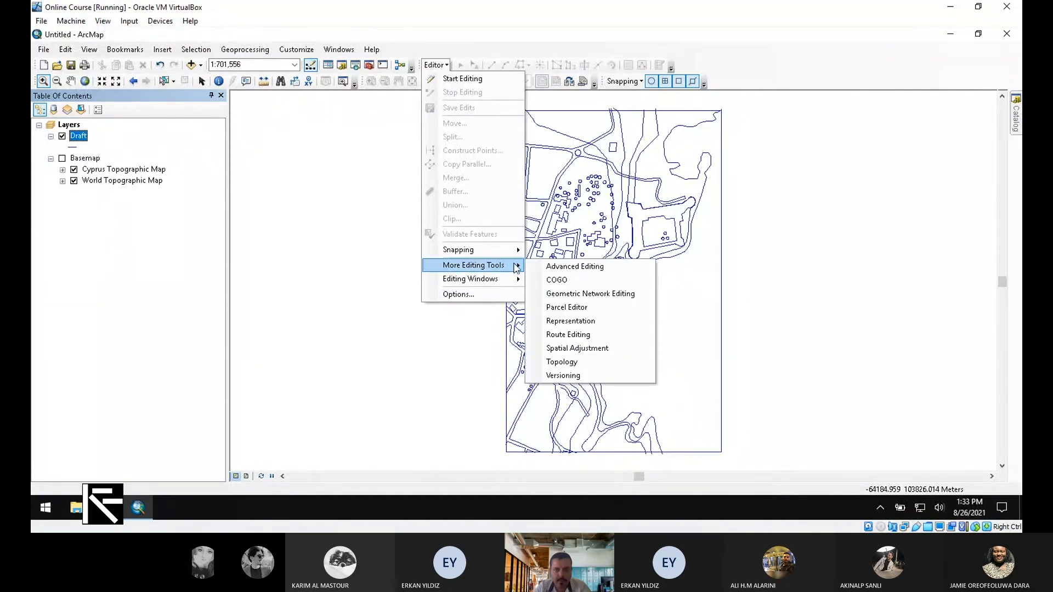
pyautogui.click(614, 351)
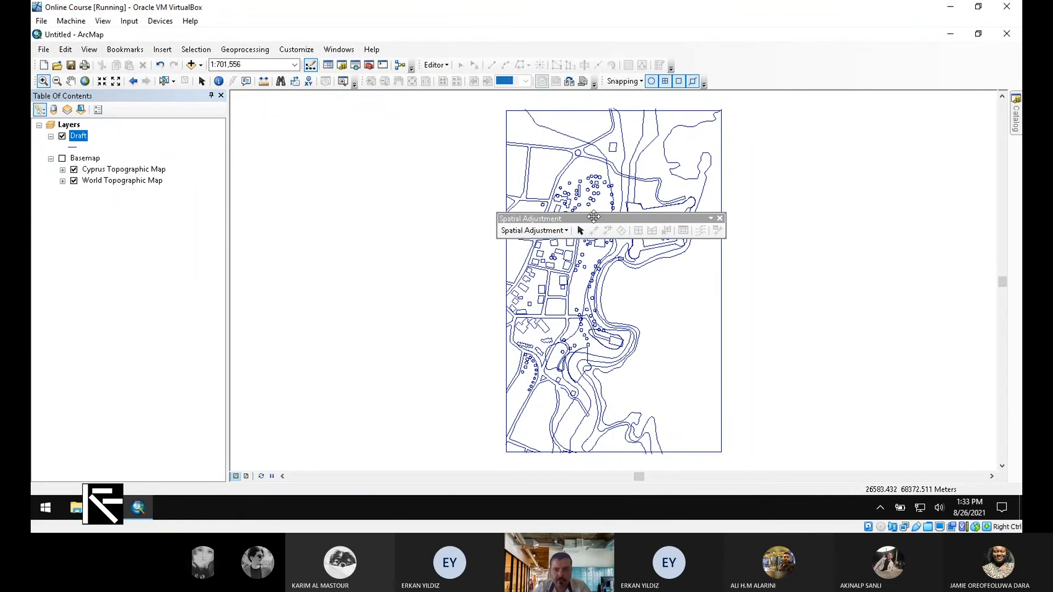
pyautogui.moveTo(593, 217); pyautogui.dragTo(757, 65)
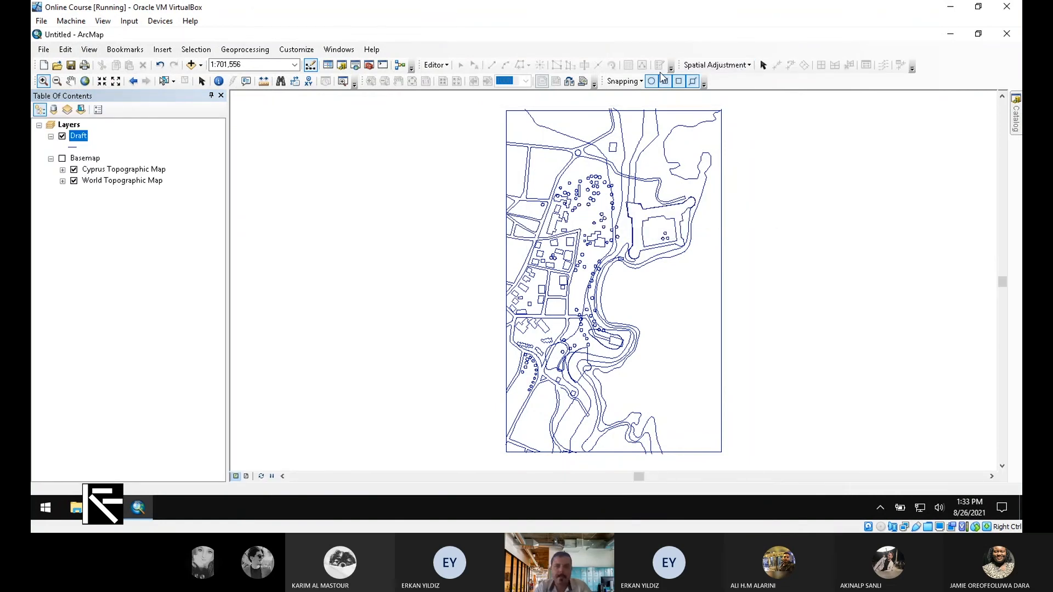
# Step: Start an edit session despite the spatial reference mismatch and select all features of the Draft drawing
pyautogui.click(434, 66)
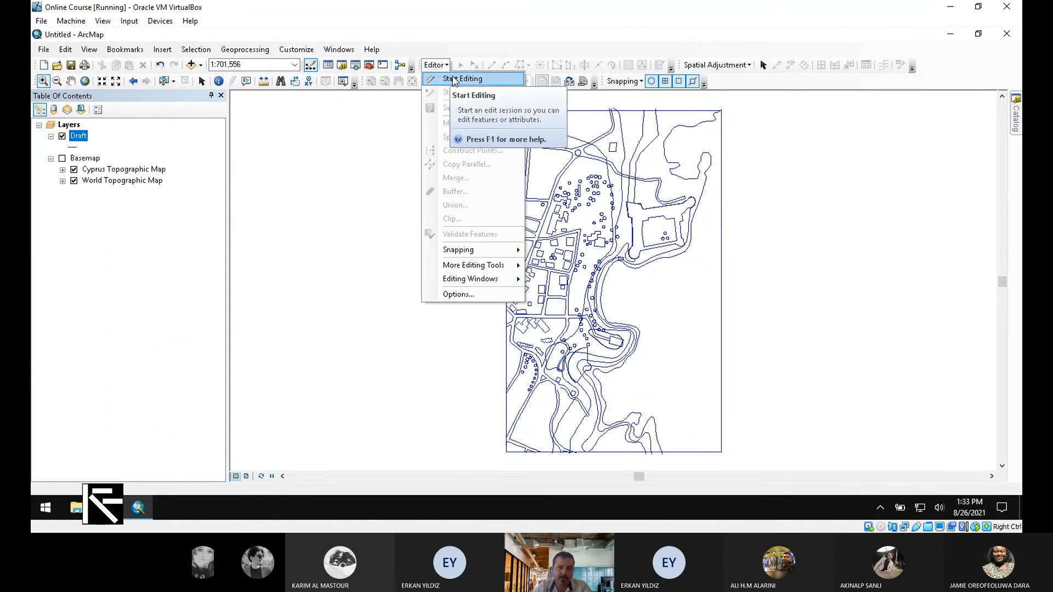
pyautogui.click(453, 80)
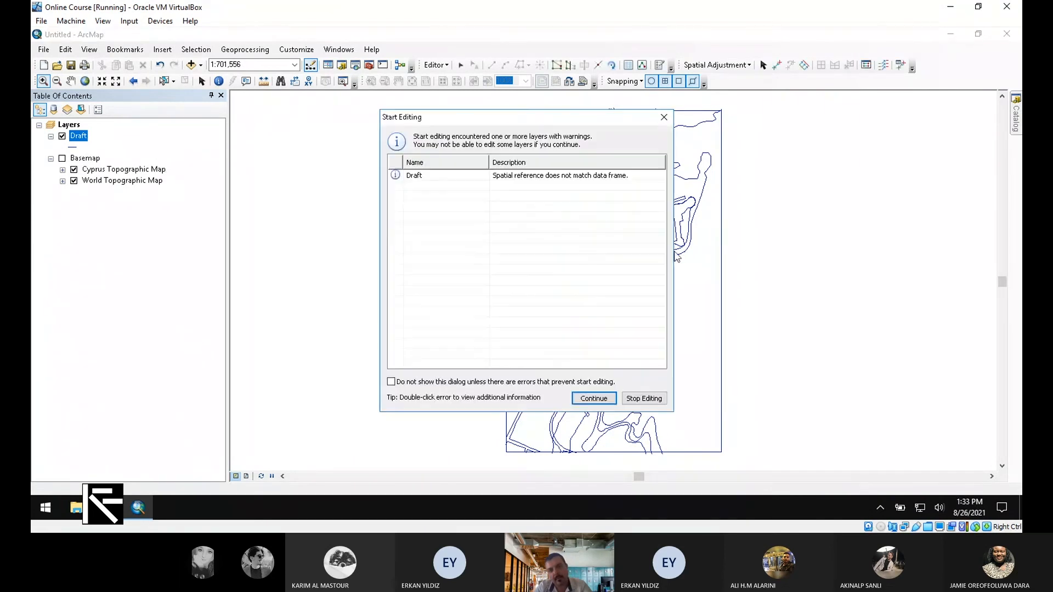
pyautogui.click(594, 399)
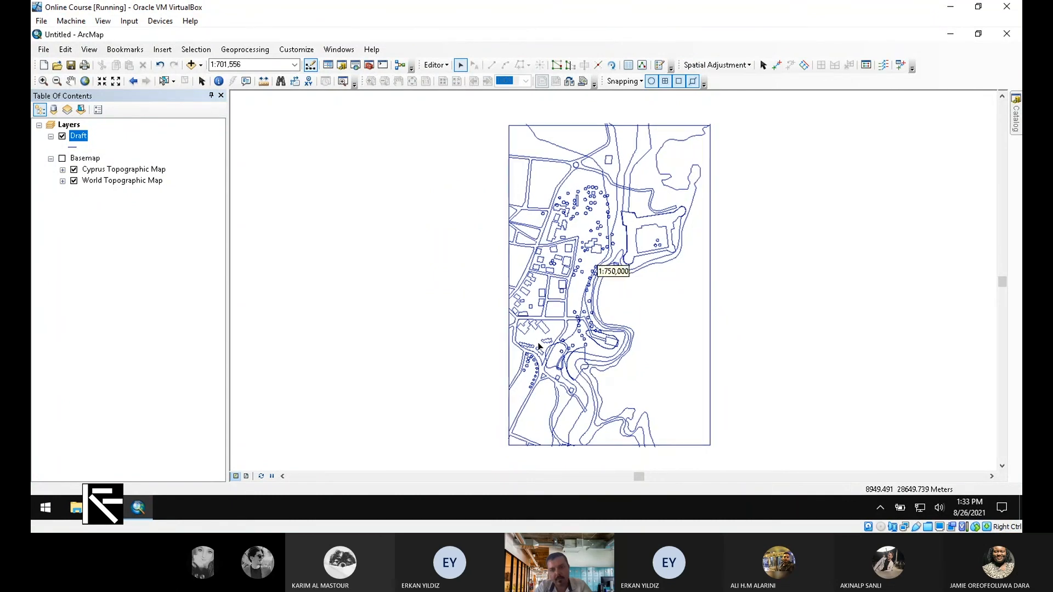
pyautogui.scroll(-1, 538, 347)
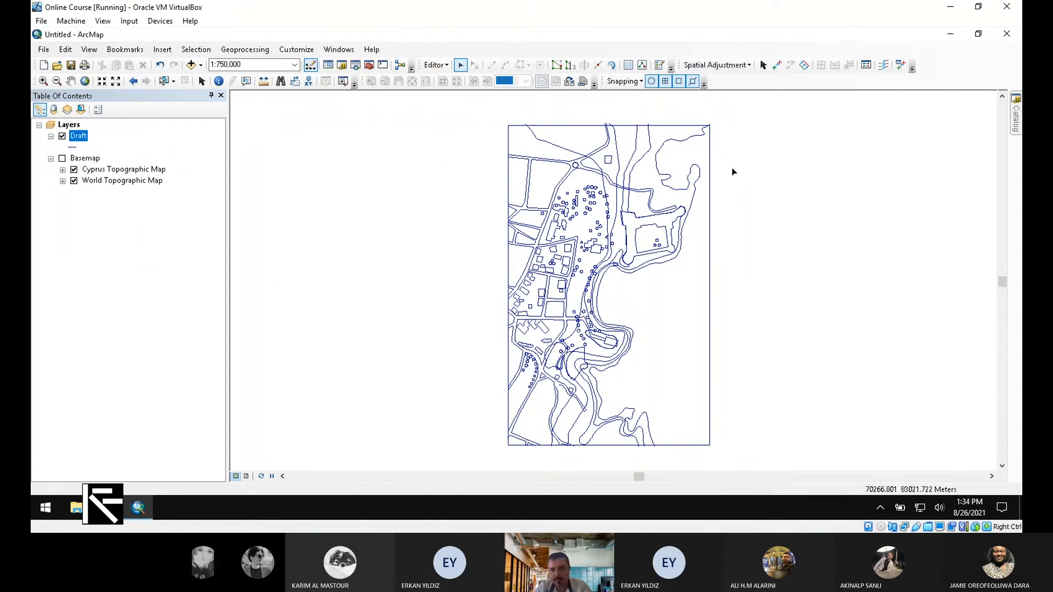
pyautogui.moveTo(725, 114); pyautogui.dragTo(474, 456)
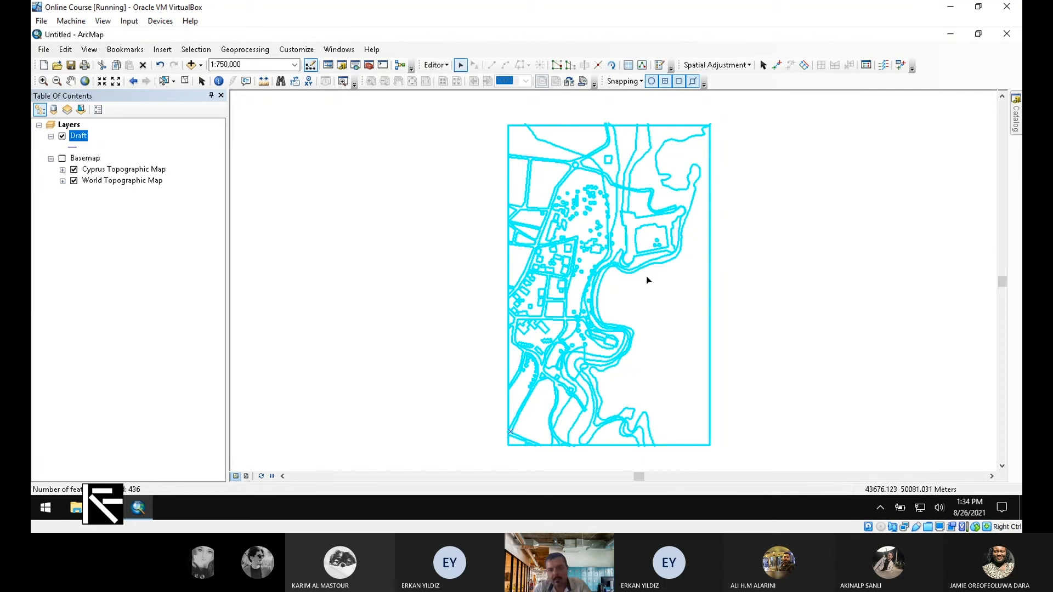
# Step: Activate the New Displacement Link tool and display the basemap at the Kayrenia bookmark
pyautogui.click(777, 67)
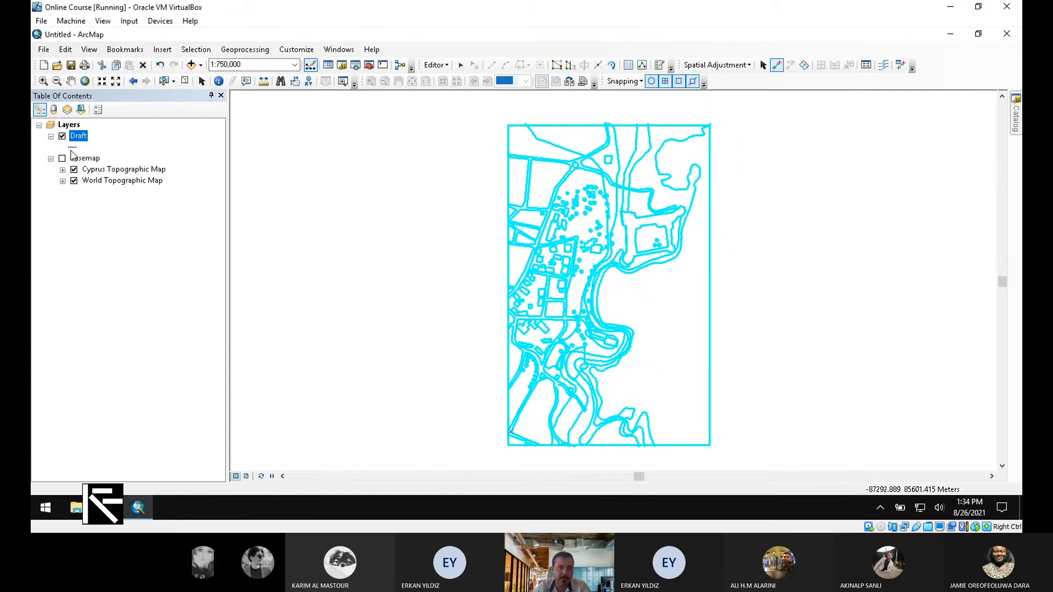
pyautogui.click(125, 50)
pyautogui.click(153, 93)
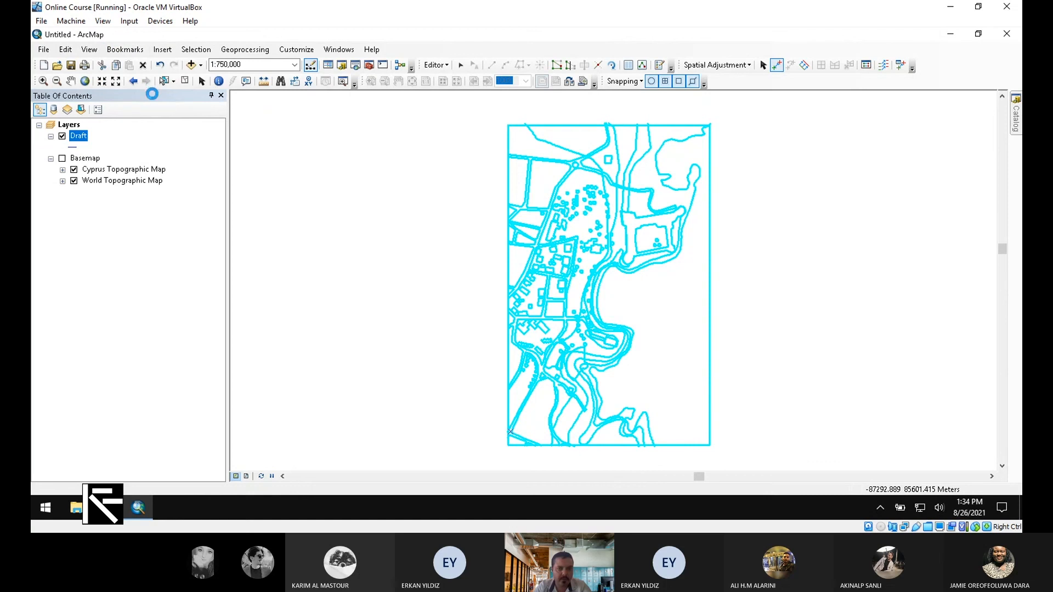
pyautogui.click(62, 158)
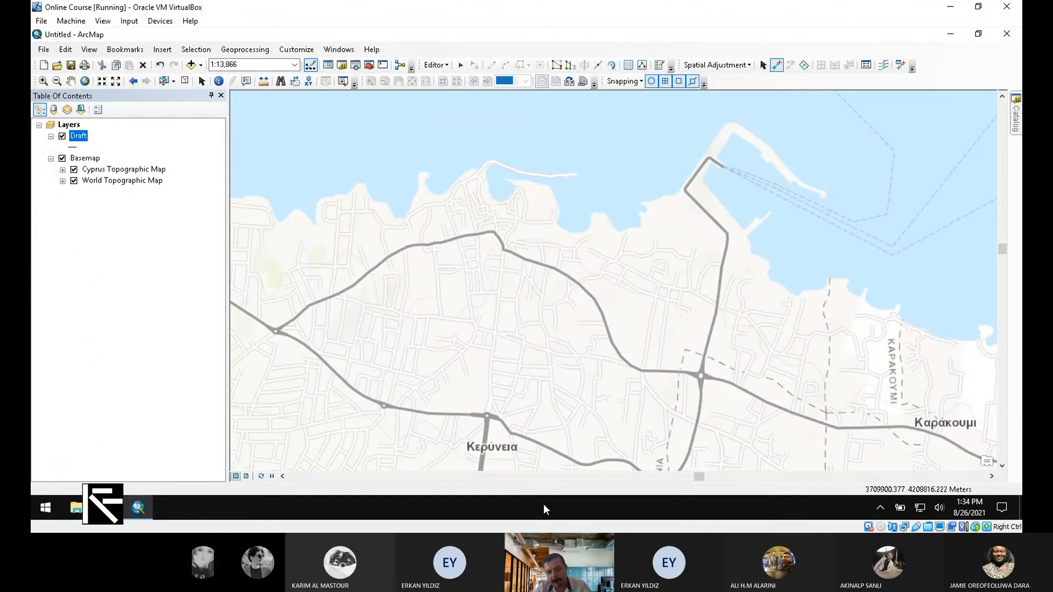
pyautogui.click(529, 537)
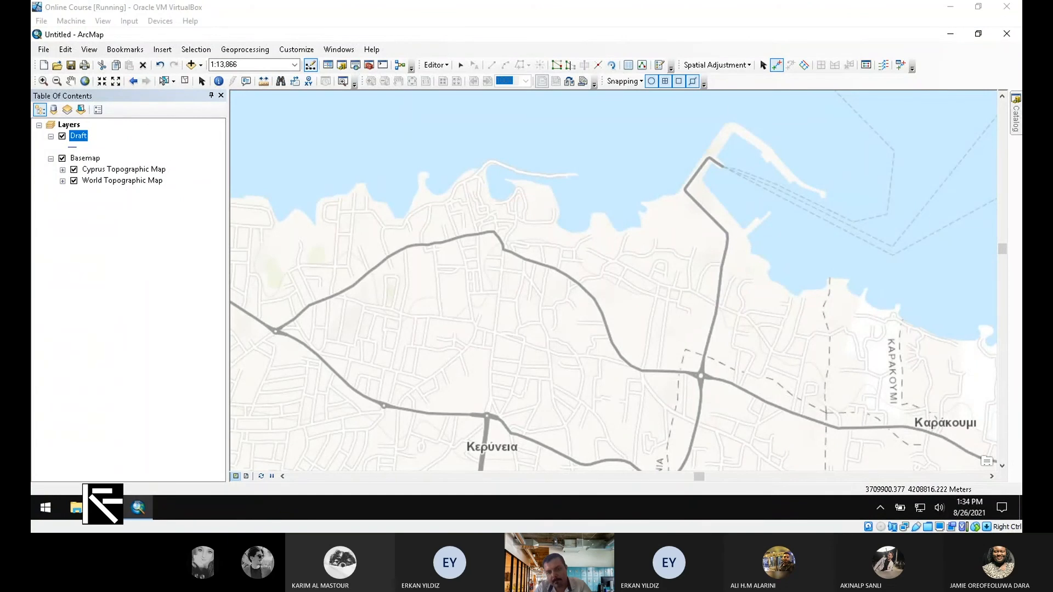
pyautogui.hotkey('alt', 'Tab')
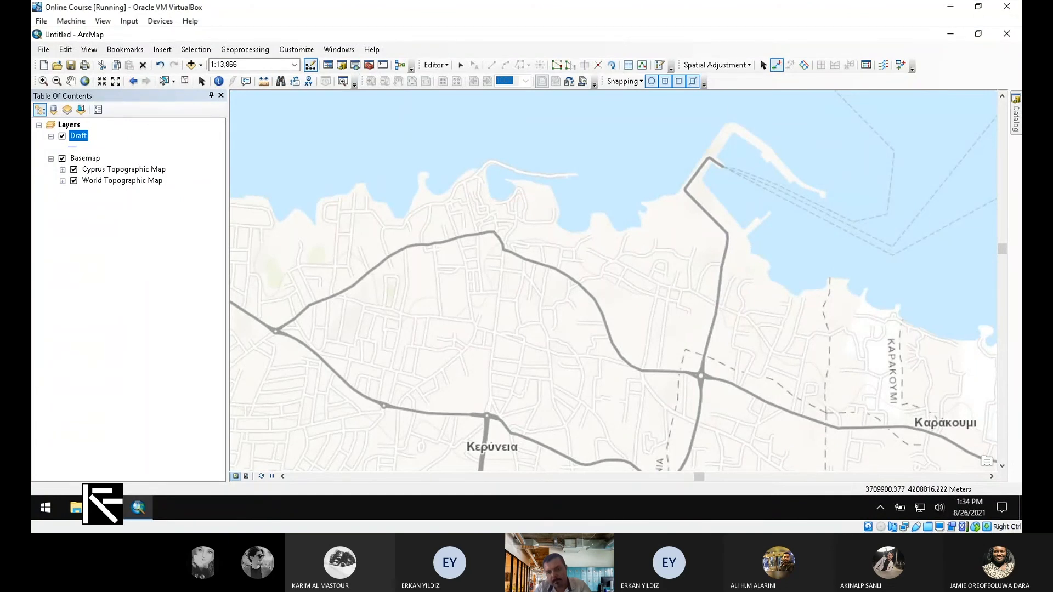
pyautogui.hotkey('alt', 'Tab')
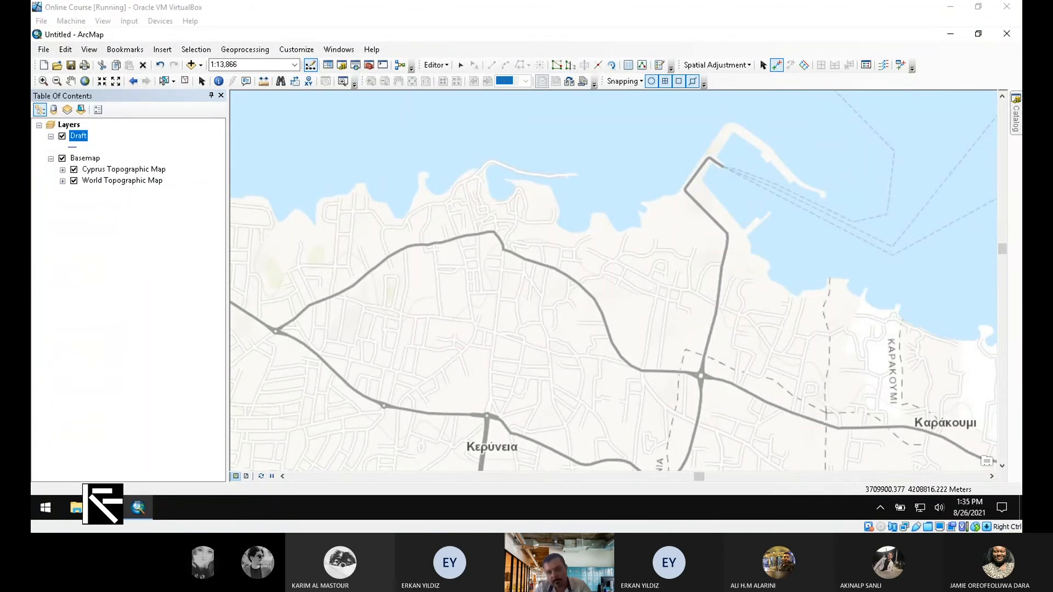
pyautogui.hotkey('alt', 'Tab')
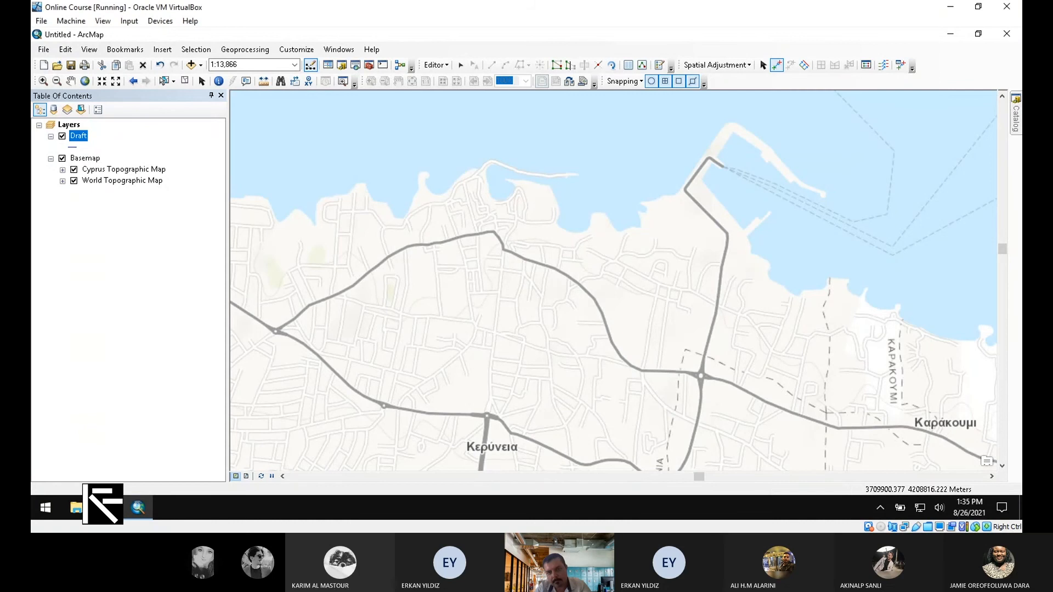
pyautogui.hotkey('alt', 'Tab')
pyautogui.hotkey('alt', 'Tab')
pyautogui.hotkey('alt', 'Tab')
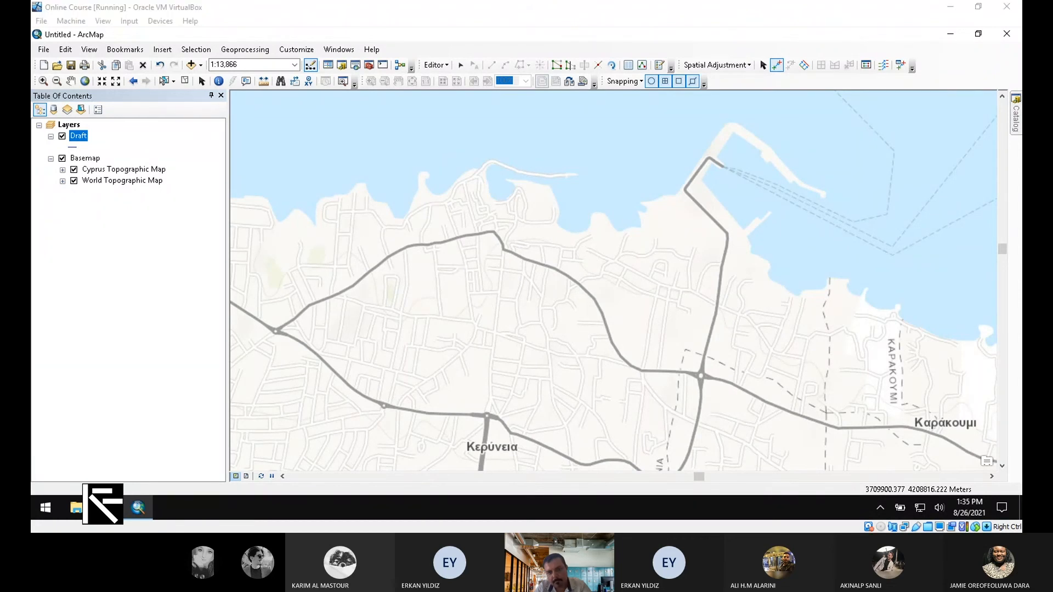
pyautogui.hotkey('alt', 'Tab')
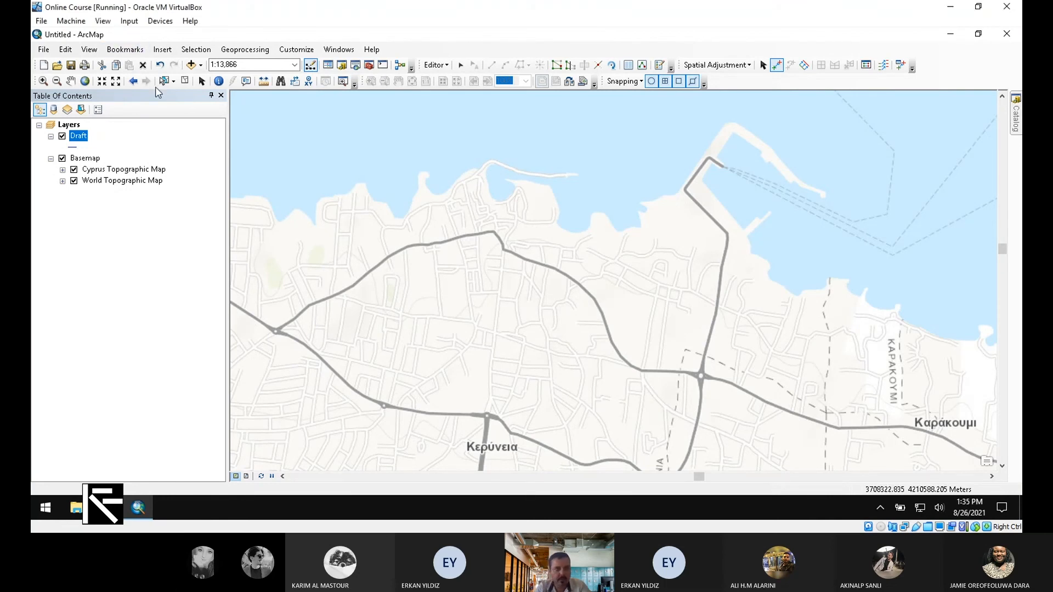
pyautogui.click(71, 81)
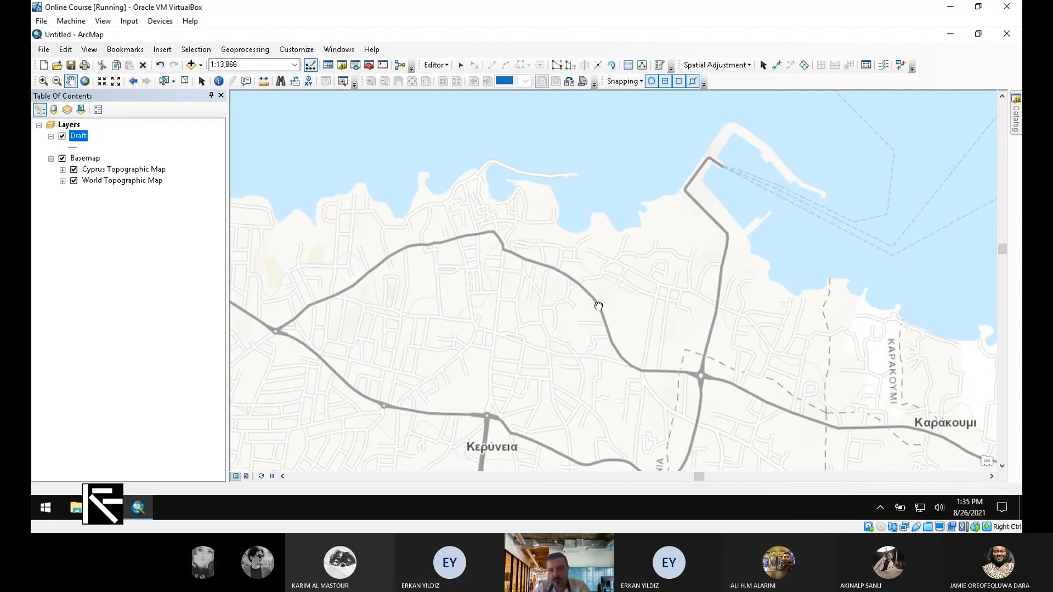
pyautogui.moveTo(598, 306); pyautogui.dragTo(566, 278)
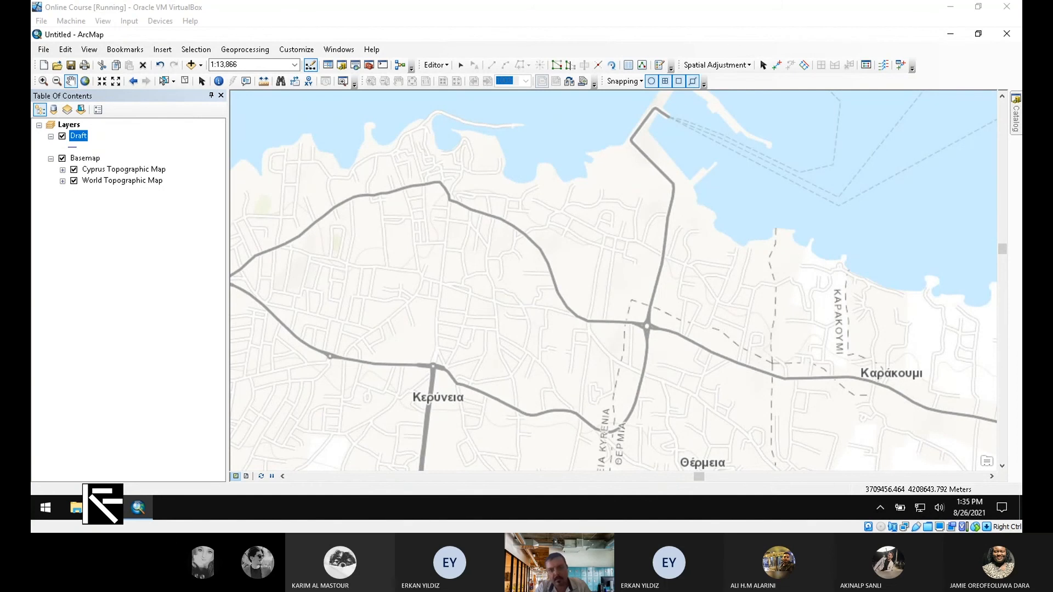
pyautogui.click(460, 147)
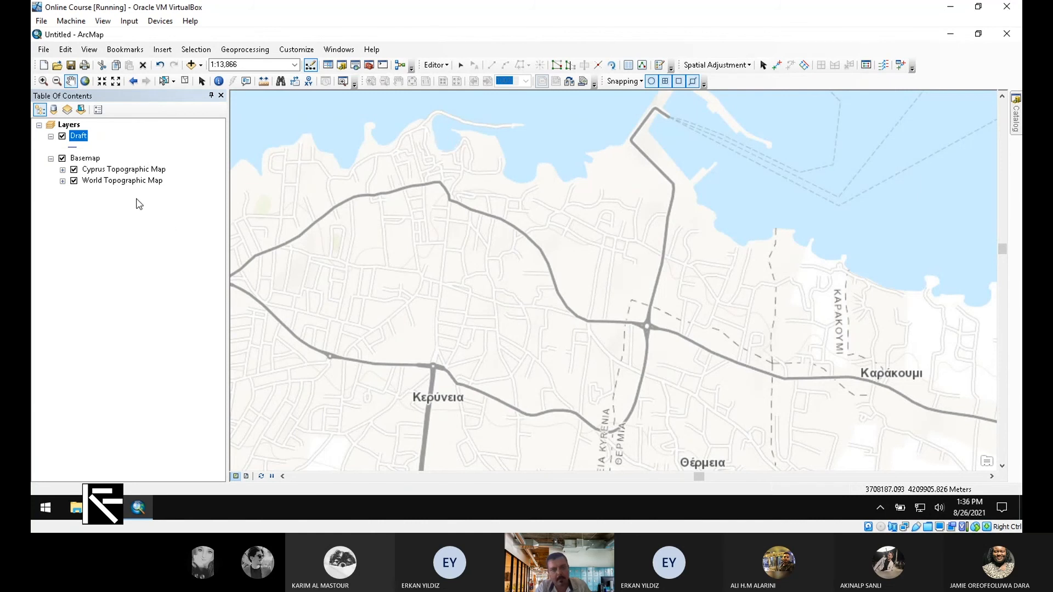
# Step: Add the OpenStreetMap basemap and remove the old Basemap group containing the Cyprus and World Topographic maps
pyautogui.click(200, 65)
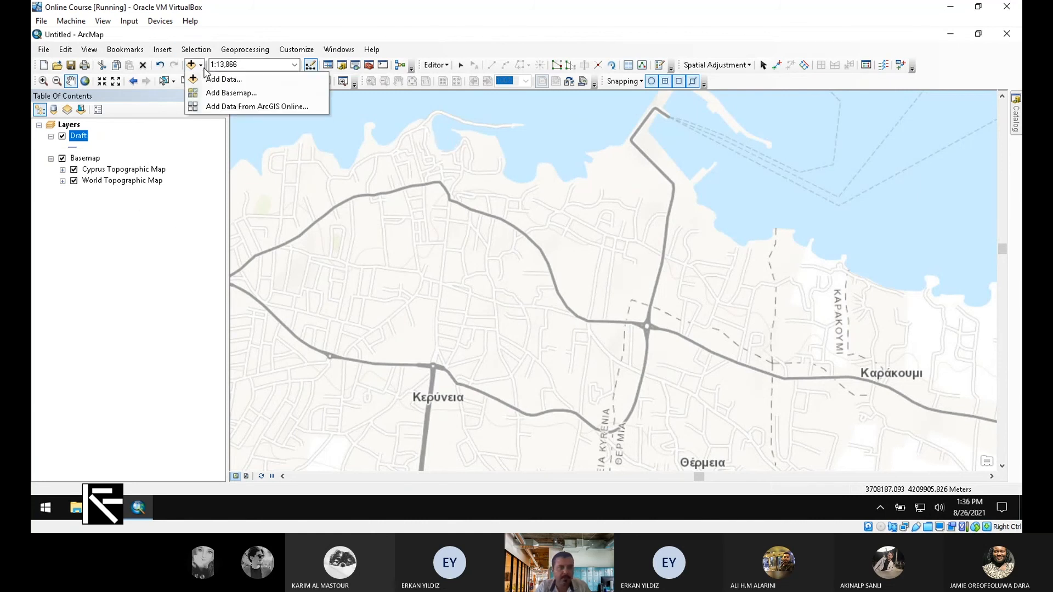
pyautogui.click(252, 95)
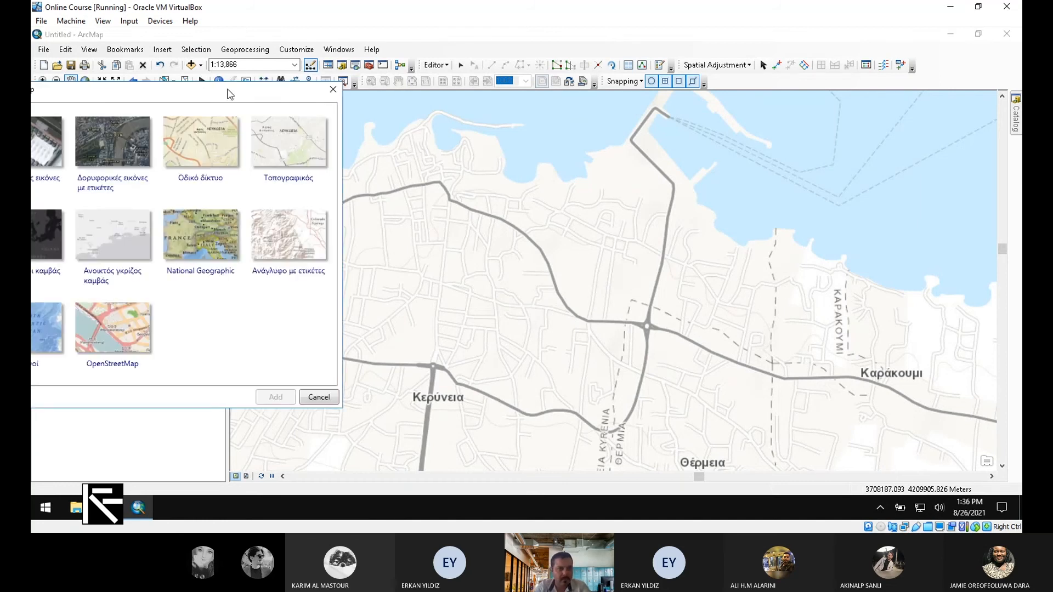
pyautogui.moveTo(229, 93); pyautogui.dragTo(405, 129)
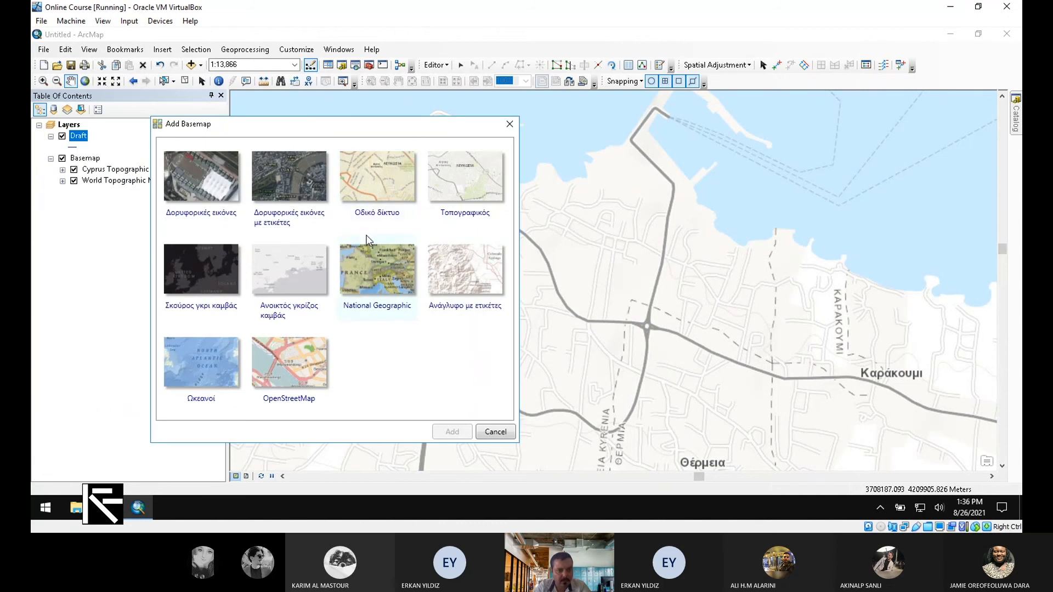
pyautogui.click(312, 363)
pyautogui.doubleClick(313, 363)
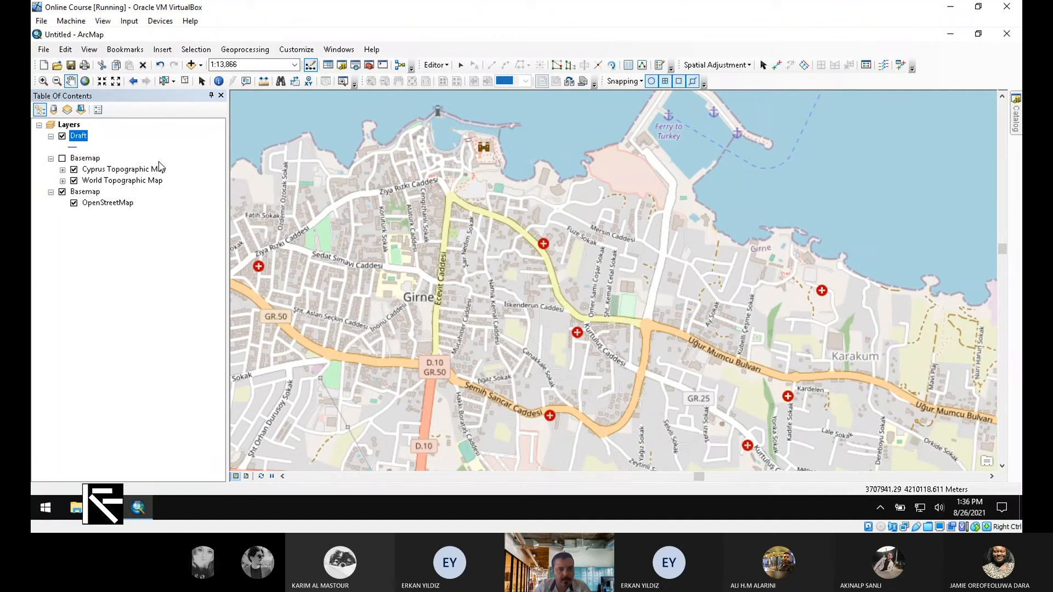
pyautogui.rightClick(83, 157)
pyautogui.click(113, 175)
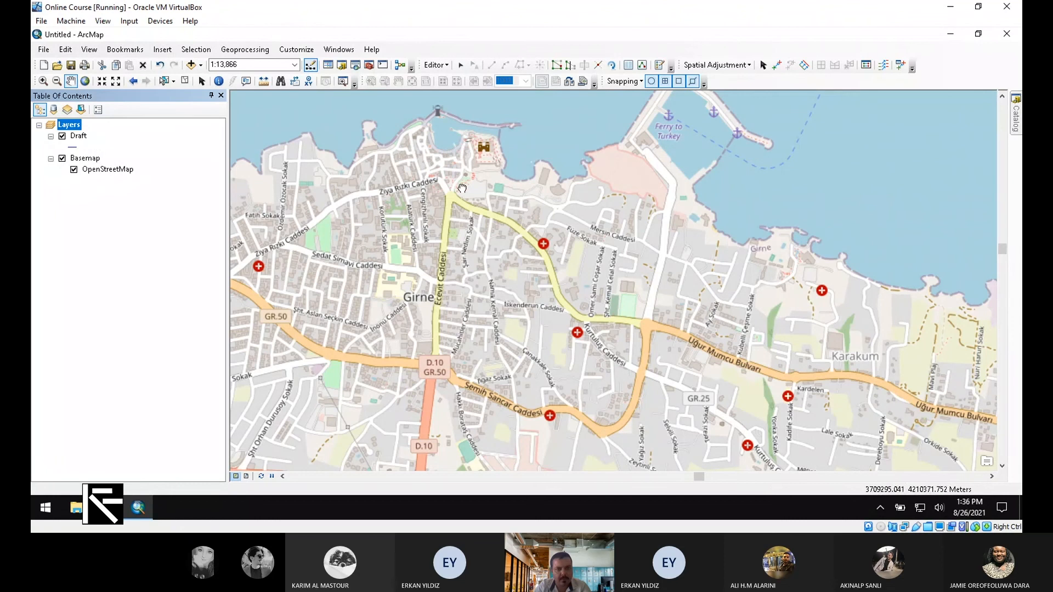
# Step: Zoom the map in on the Kyrenia castle and harbour at a scale of 1:3,000
pyautogui.moveTo(462, 188); pyautogui.dragTo(476, 316)
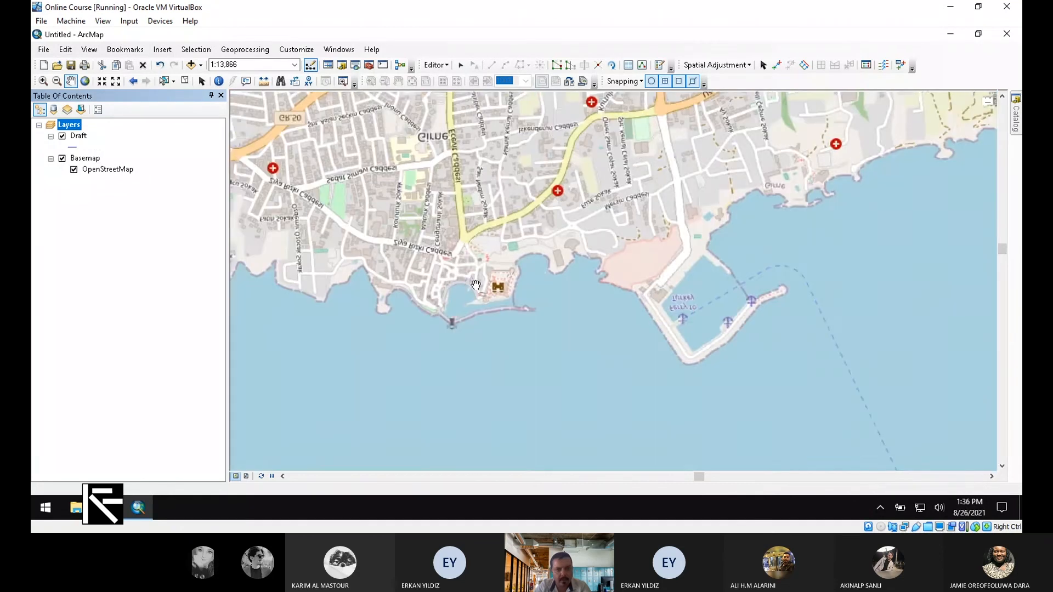
pyautogui.scroll(4, 475, 284)
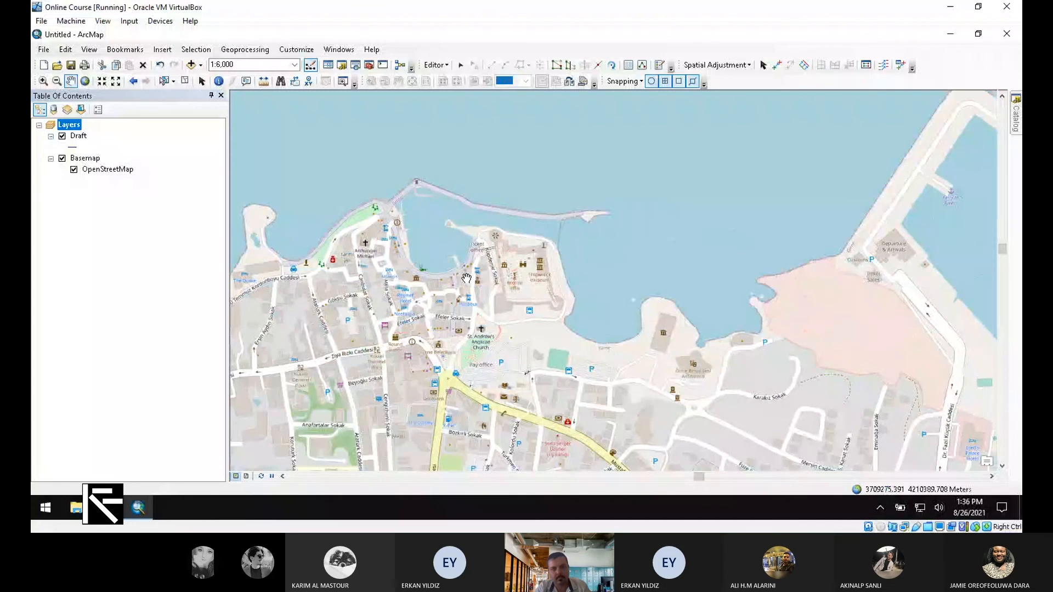
pyautogui.scroll(1, 467, 278)
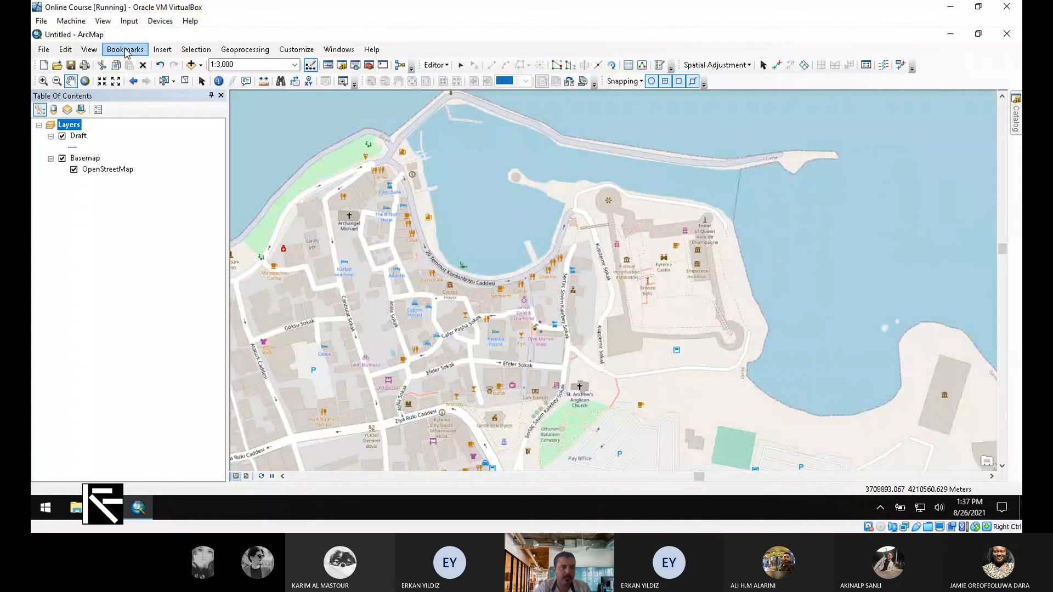
pyautogui.click(125, 50)
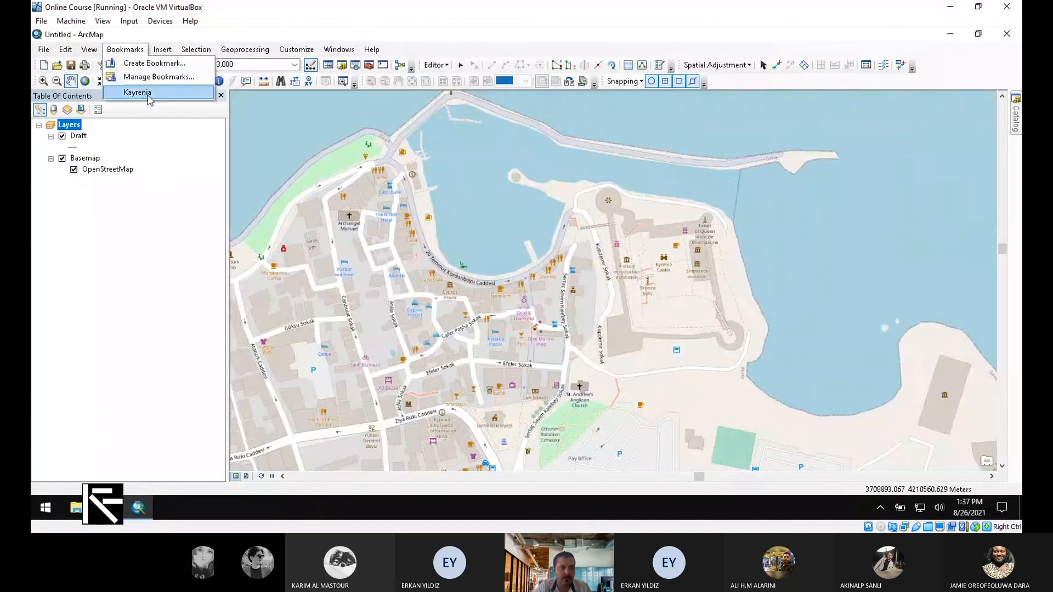
pyautogui.click(159, 77)
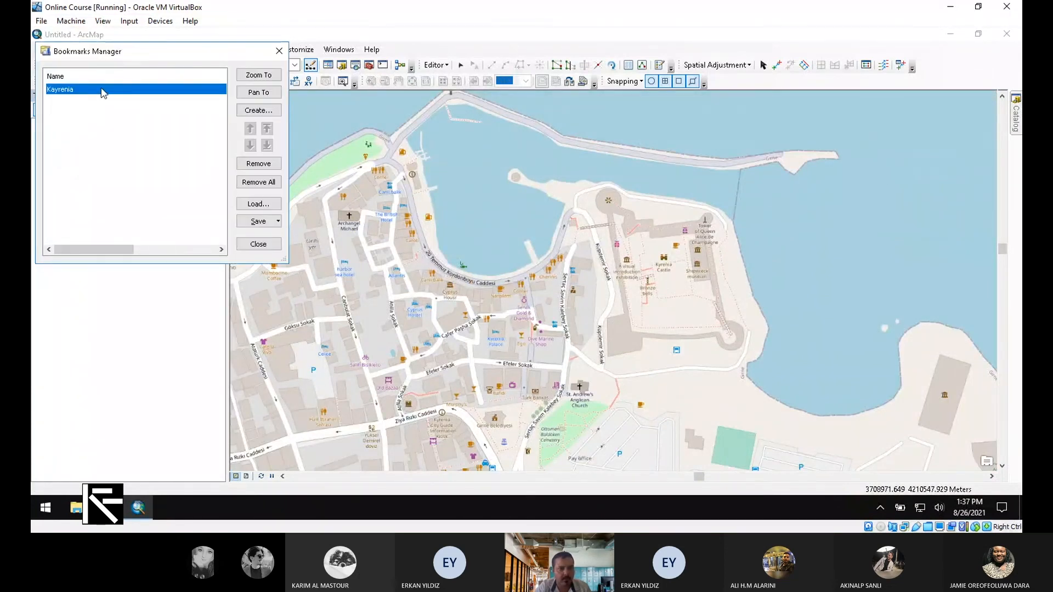
pyautogui.click(278, 51)
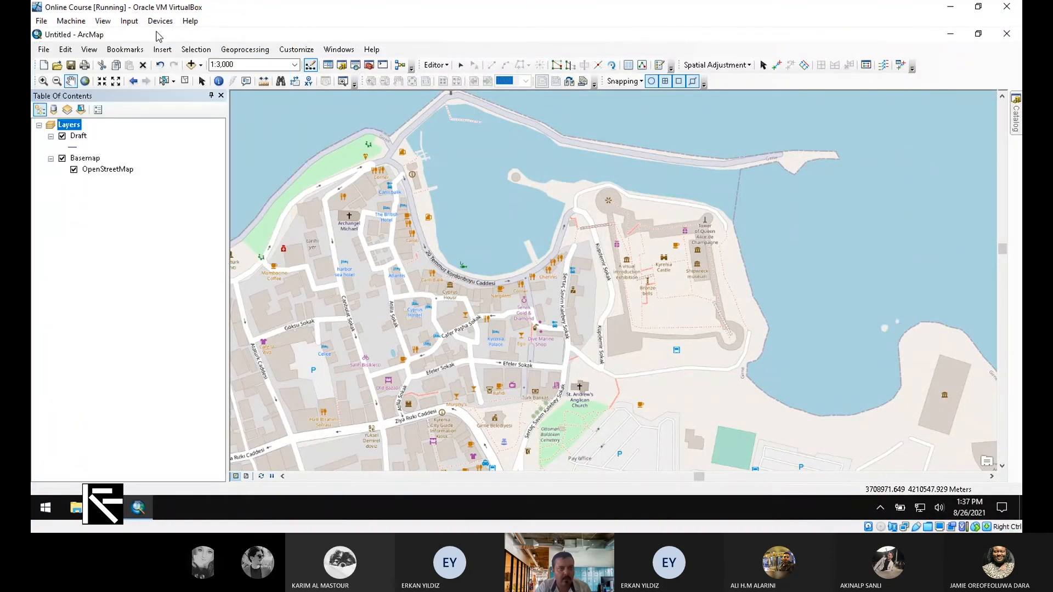
# Step: Create a bookmark named Detail for the current close-up of the castle and harbour
pyautogui.click(128, 49)
pyautogui.click(159, 63)
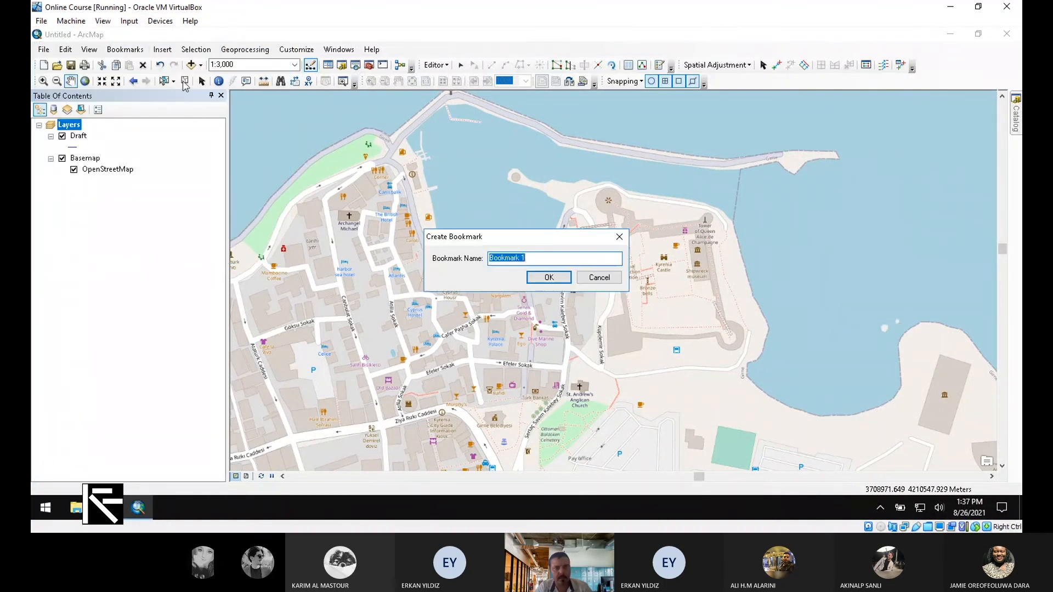
pyautogui.write('Zoo')
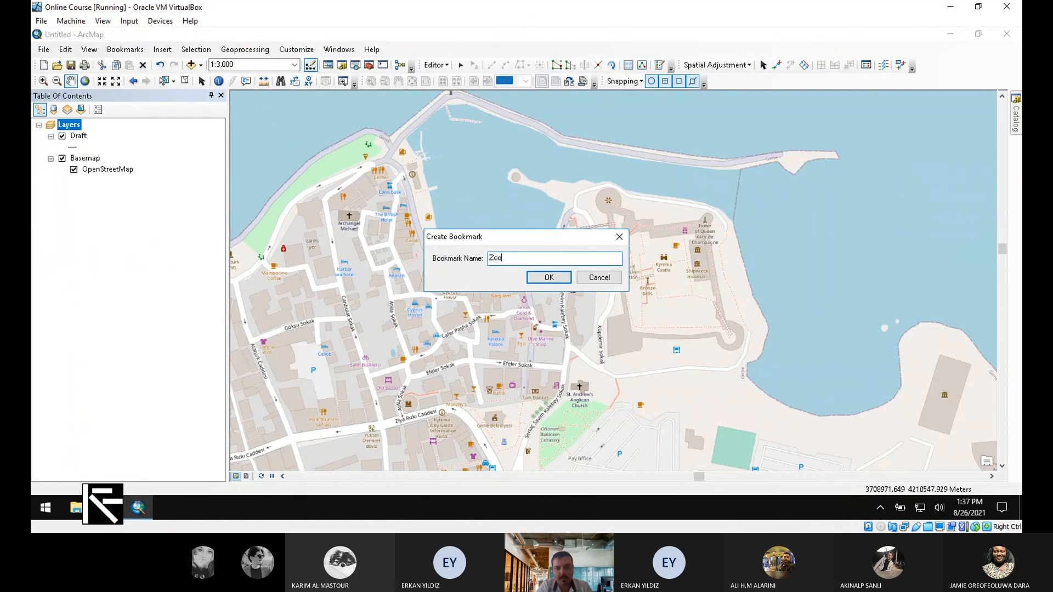
pyautogui.write('m')
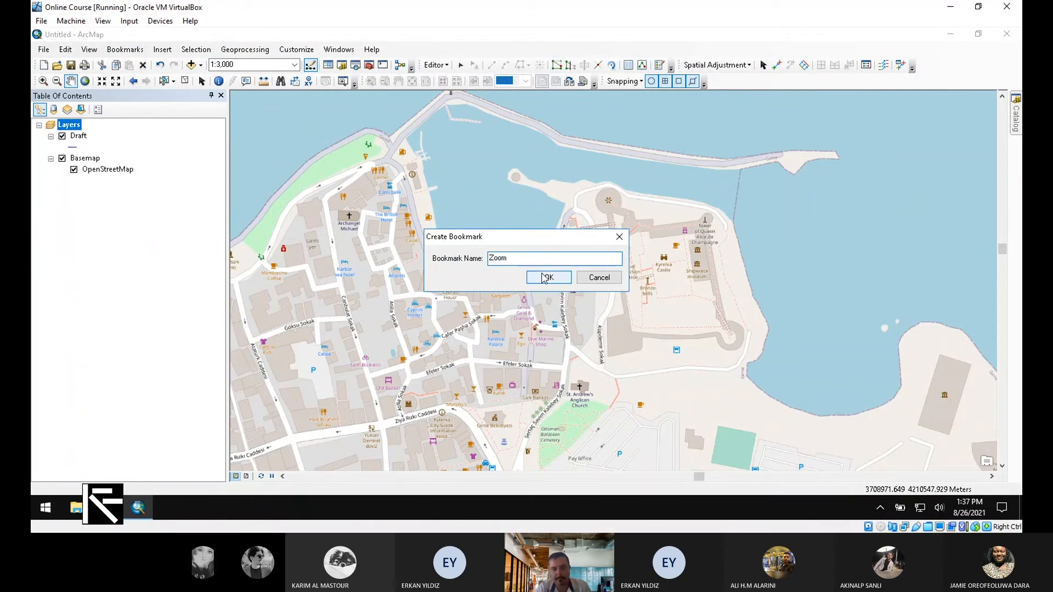
pyautogui.press('BackSpace')
pyautogui.press('BackSpace')
pyautogui.press('BackSpace')
pyautogui.press('BackSpace')
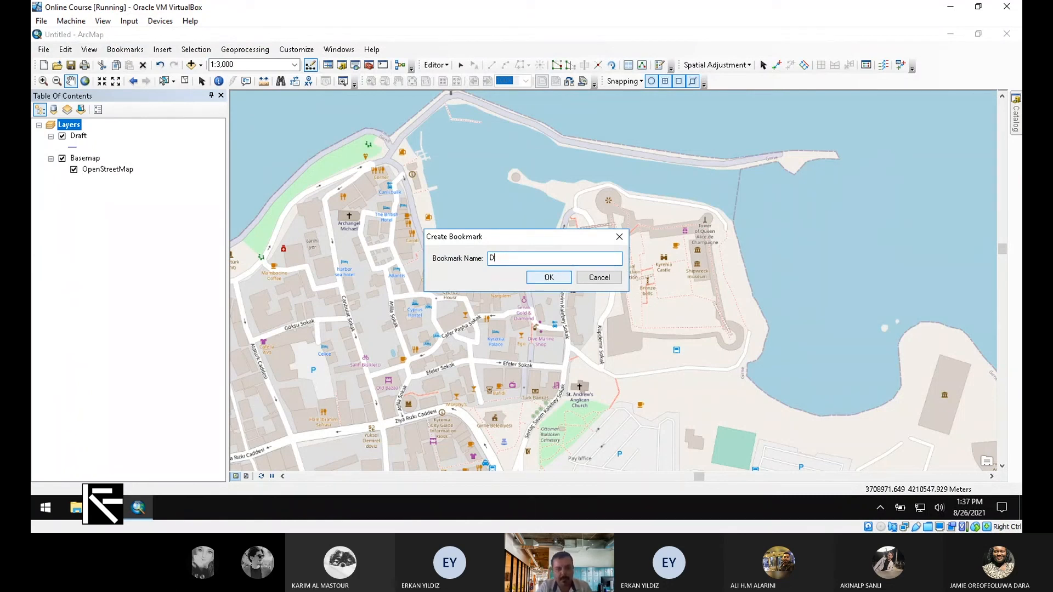
pyautogui.write('Detail')
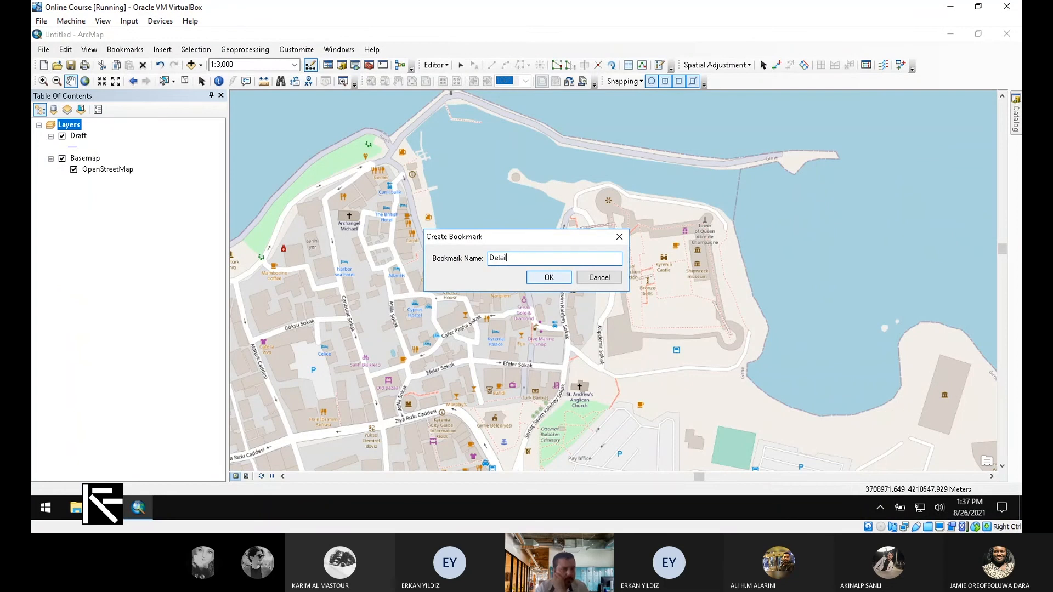
pyautogui.click(551, 275)
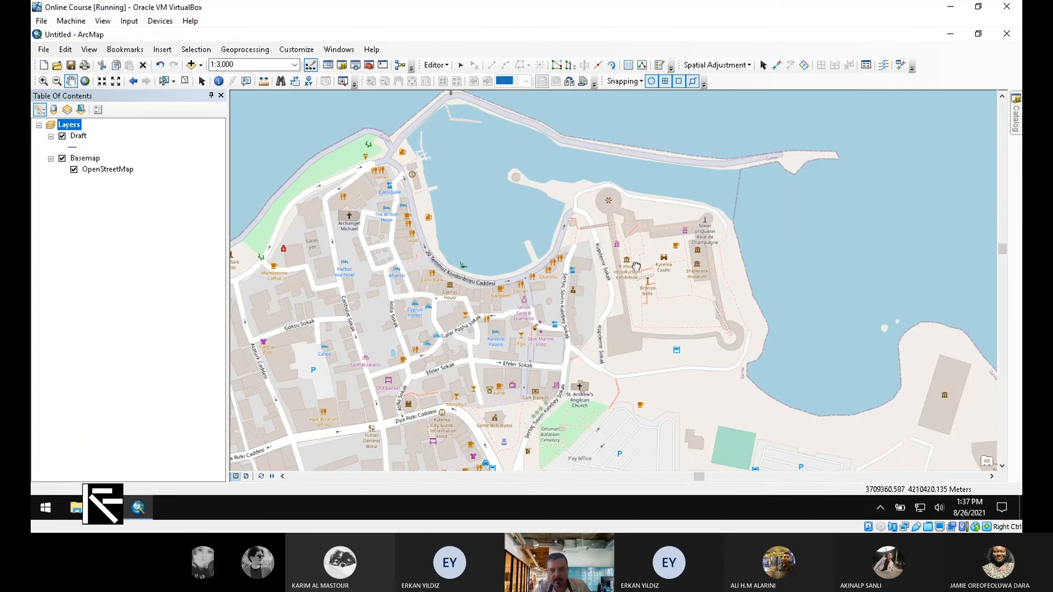
# Step: Create a displacement link from the northwest corner of the castle in Draft to the castle's southwest corner on OpenStreetMap, using the Detail bookmark
pyautogui.moveTo(636, 266); pyautogui.dragTo(644, 267)
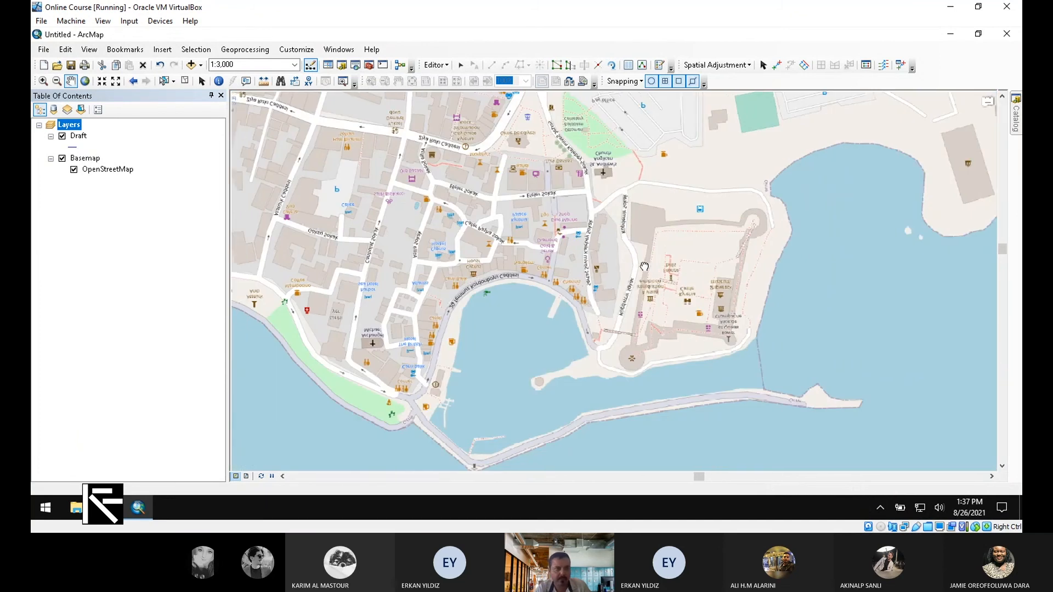
pyautogui.click(62, 158)
pyautogui.rightClick(79, 136)
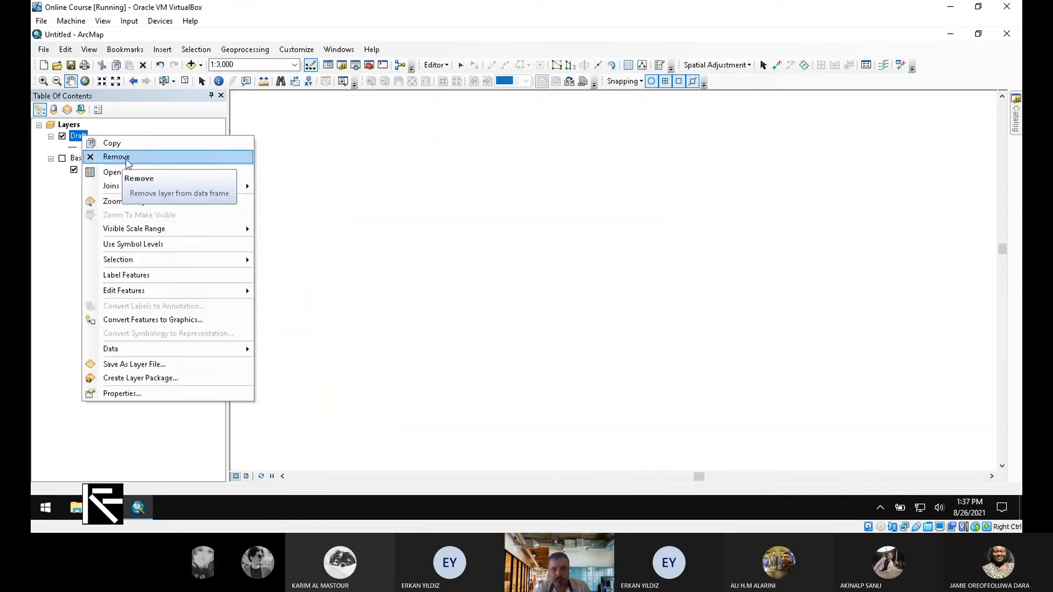
pyautogui.click(146, 199)
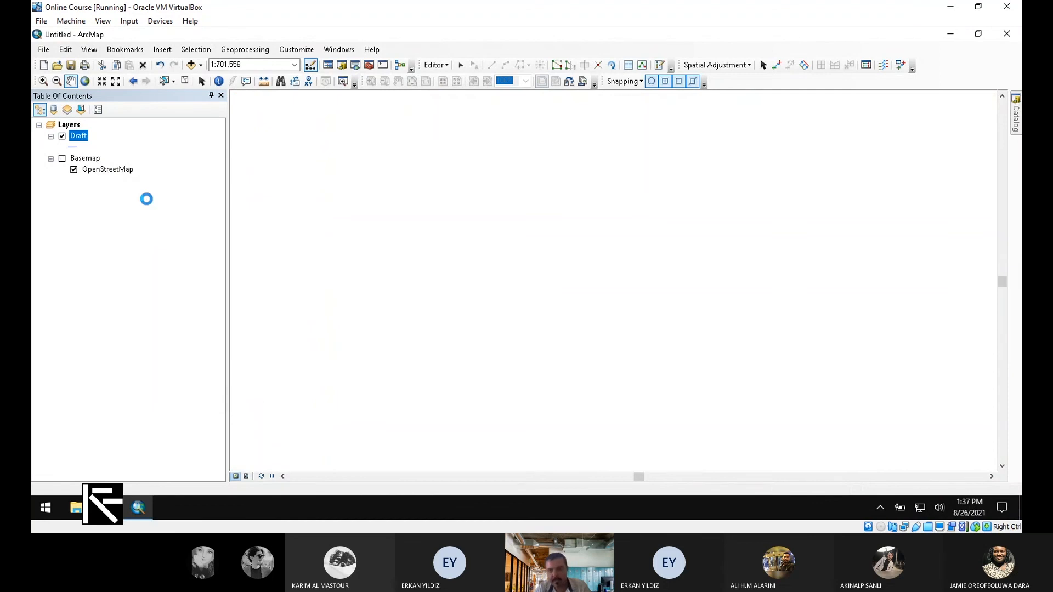
pyautogui.click(777, 65)
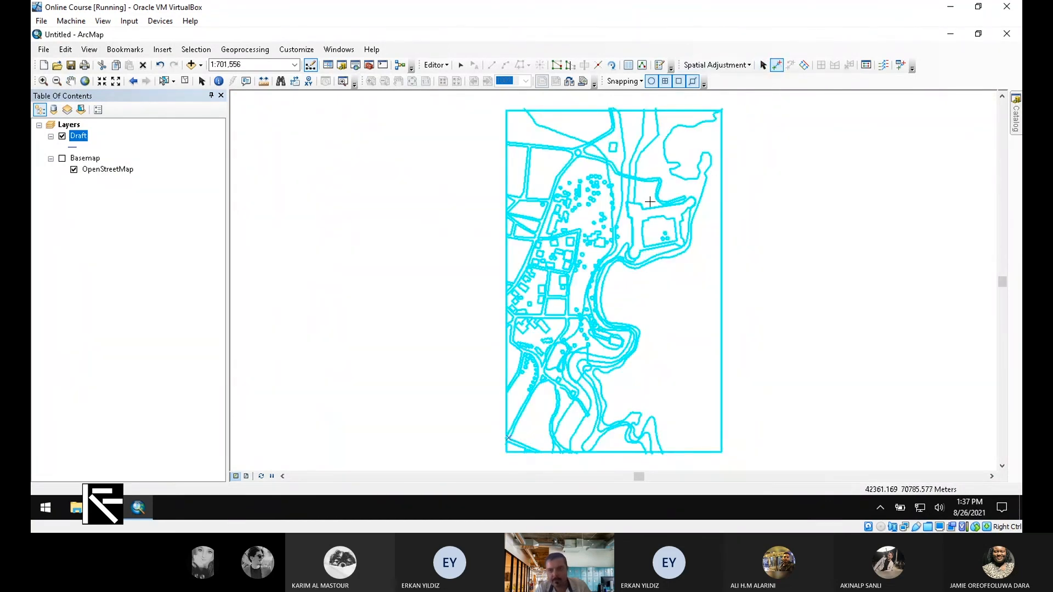
pyautogui.scroll(2, 644, 217)
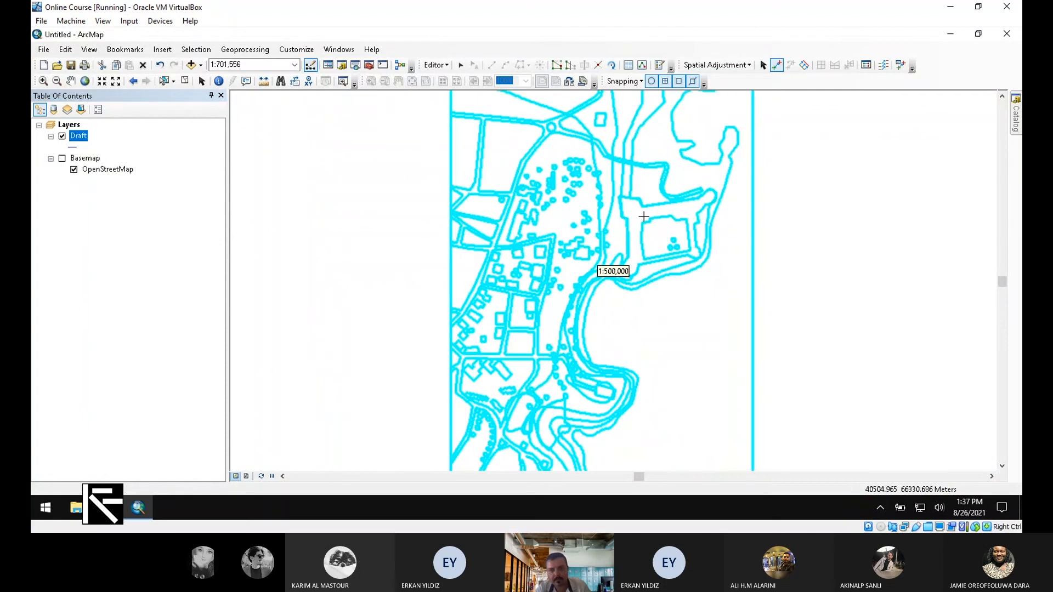
pyautogui.scroll(5, 644, 217)
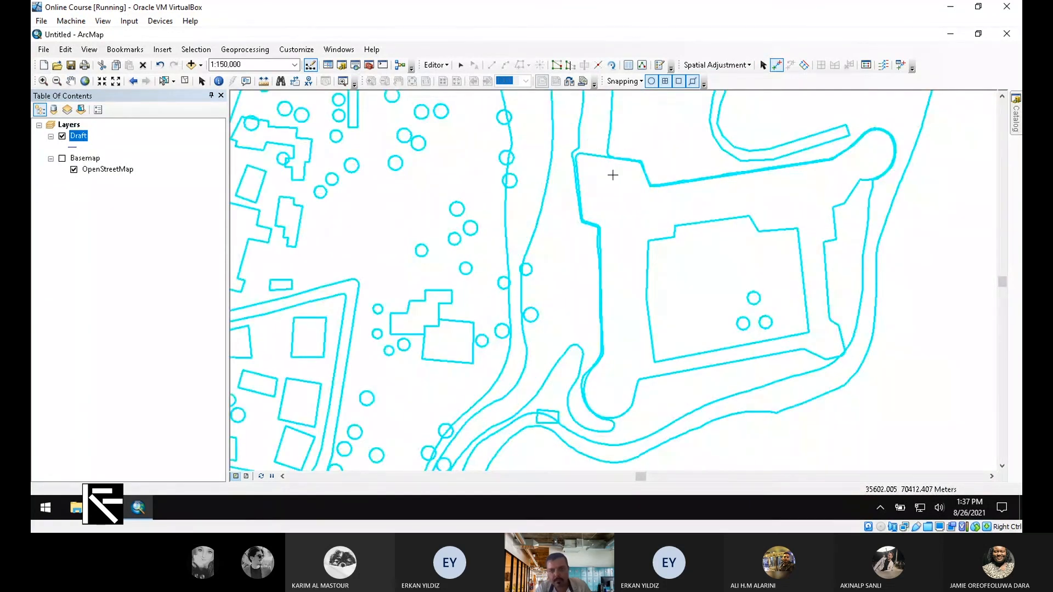
pyautogui.click(577, 156)
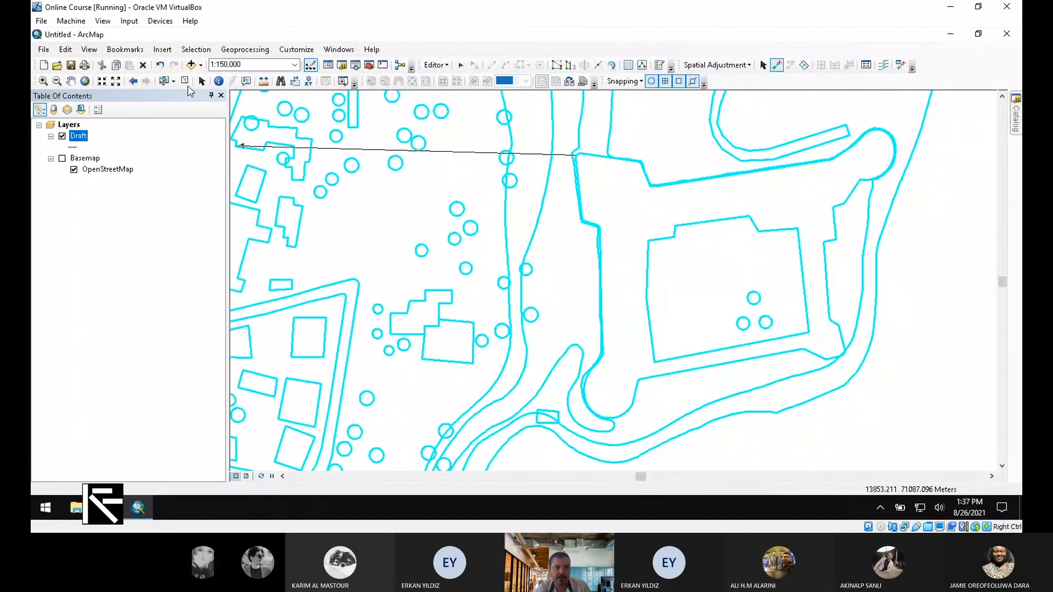
pyautogui.click(127, 50)
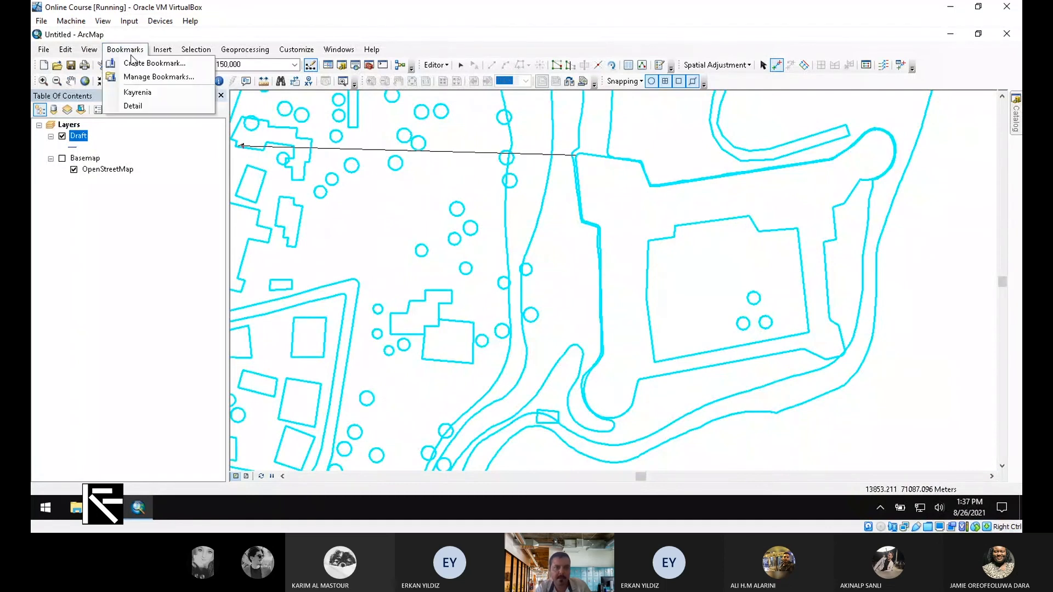
pyautogui.click(159, 105)
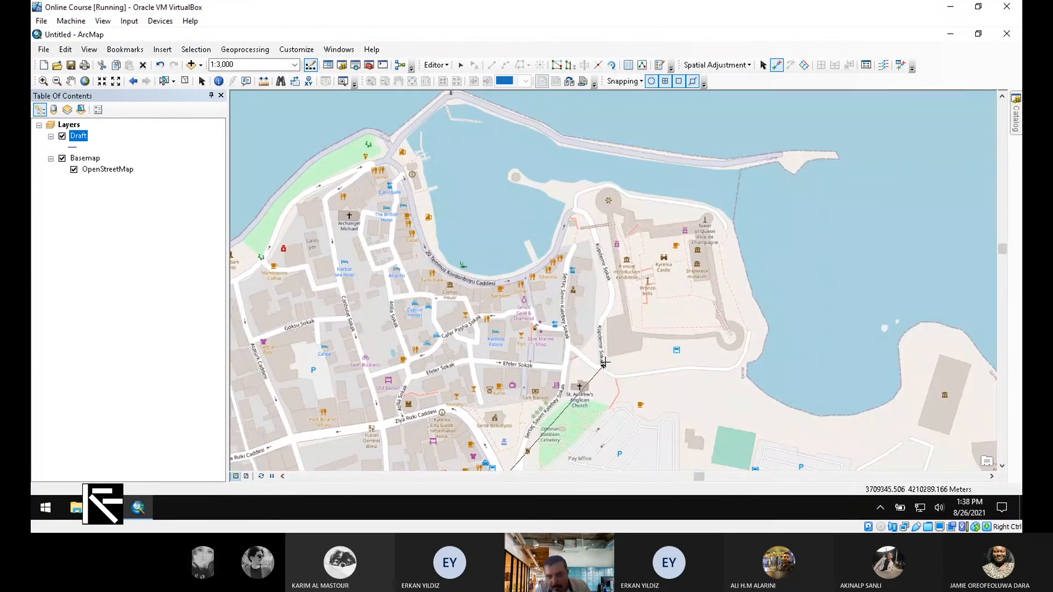
pyautogui.doubleClick(607, 359)
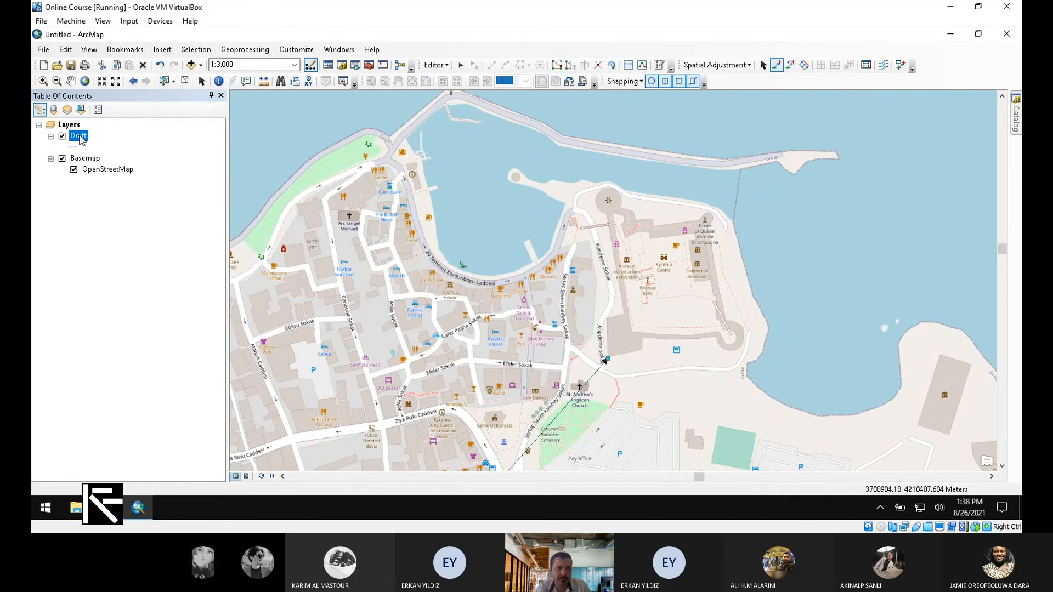
# Step: Add a second displacement link from the wall corner beside Draft's southwest round tower to the matching corner at the southeast tower on OpenStreetMap
pyautogui.click(62, 158)
pyautogui.rightClick(81, 140)
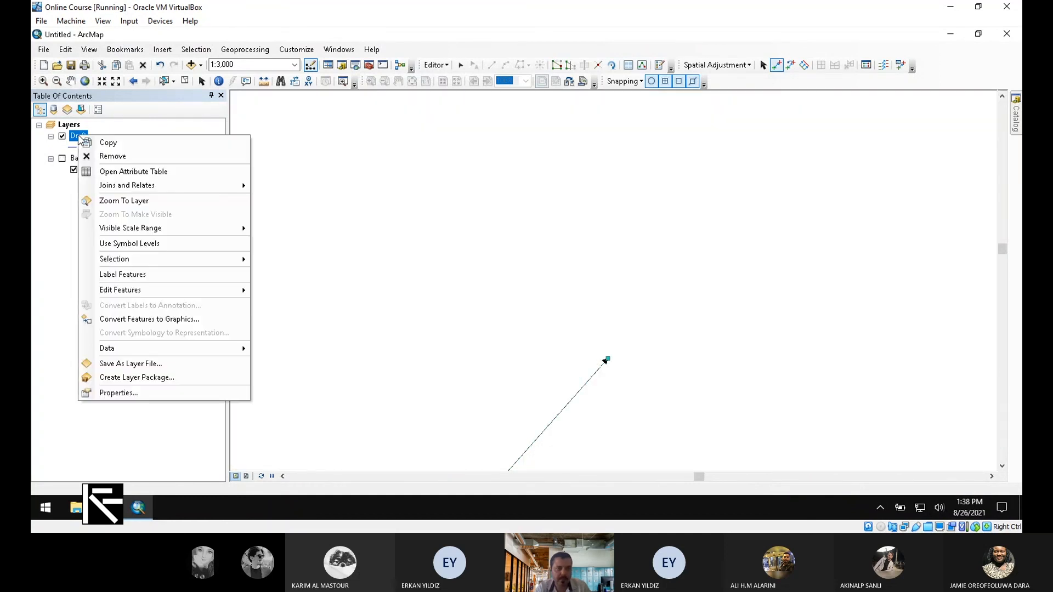
pyautogui.click(124, 201)
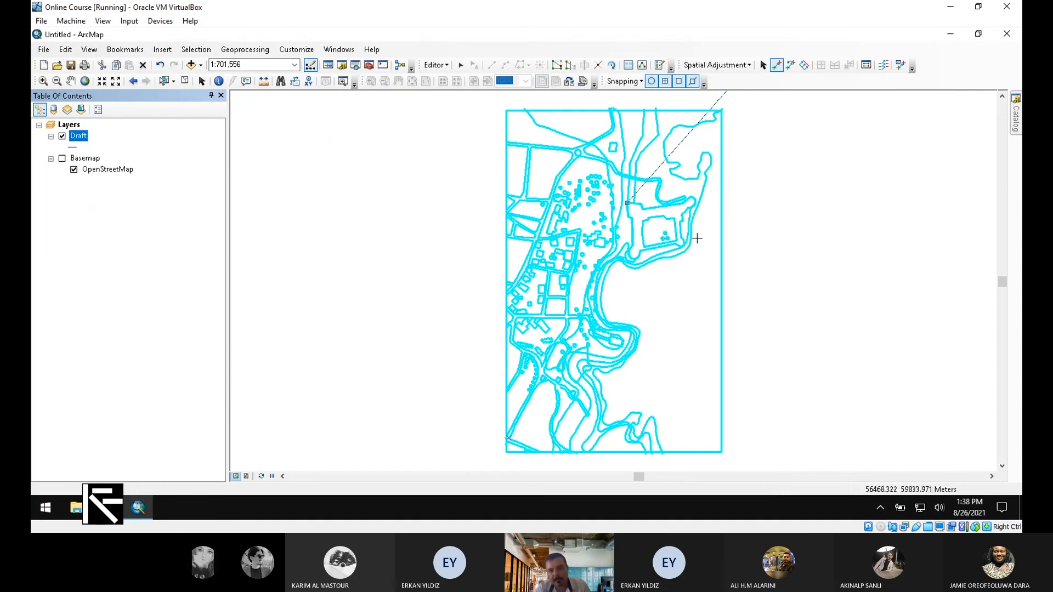
pyautogui.scroll(-1, 697, 238)
pyautogui.scroll(-1, 697, 238)
pyautogui.scroll(-1, 697, 238)
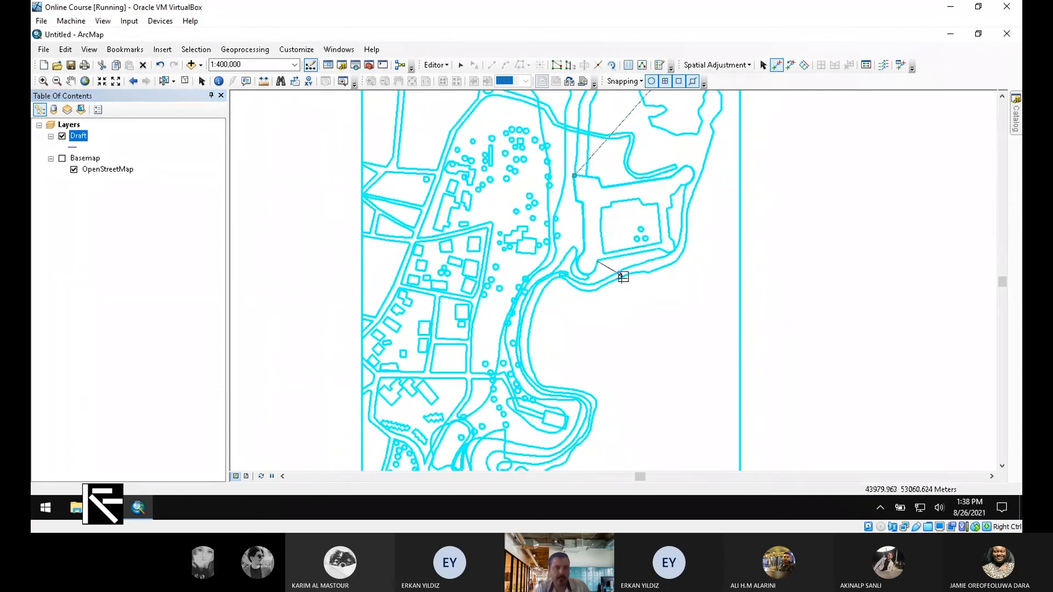
pyautogui.click(129, 50)
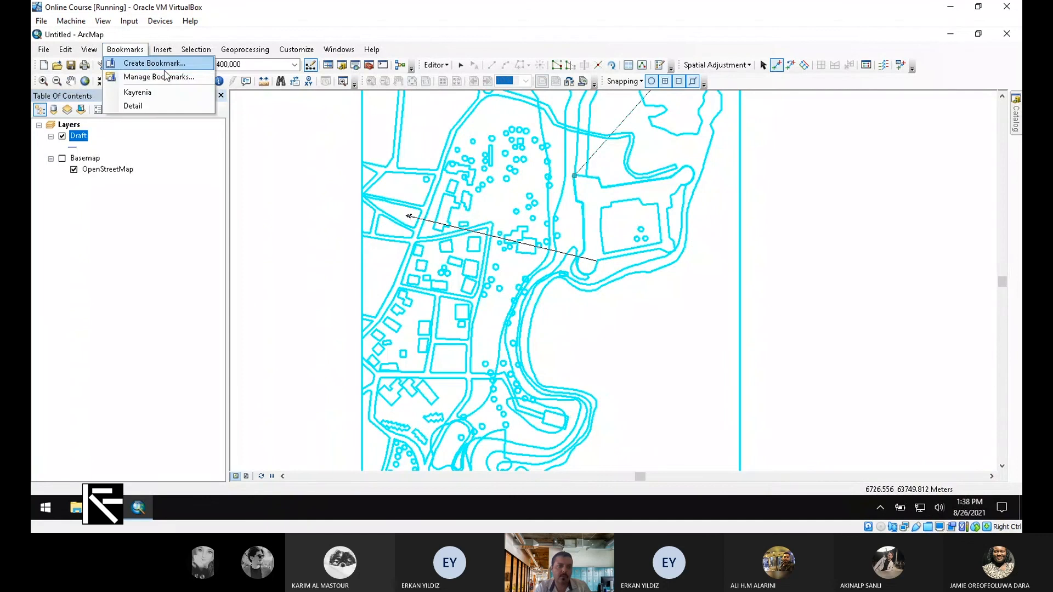
pyautogui.click(168, 106)
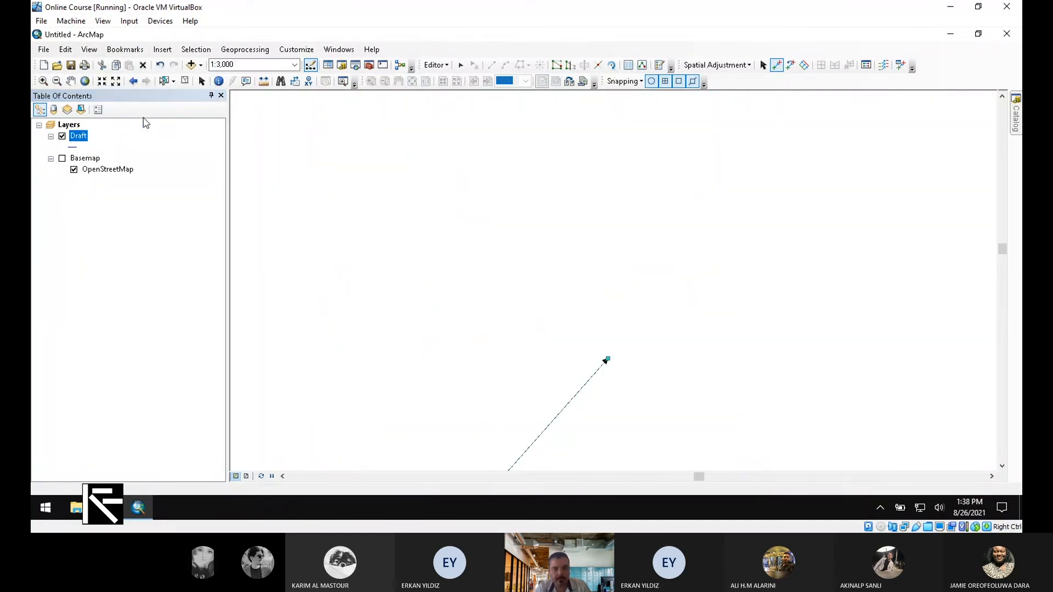
pyautogui.click(82, 158)
pyautogui.click(62, 158)
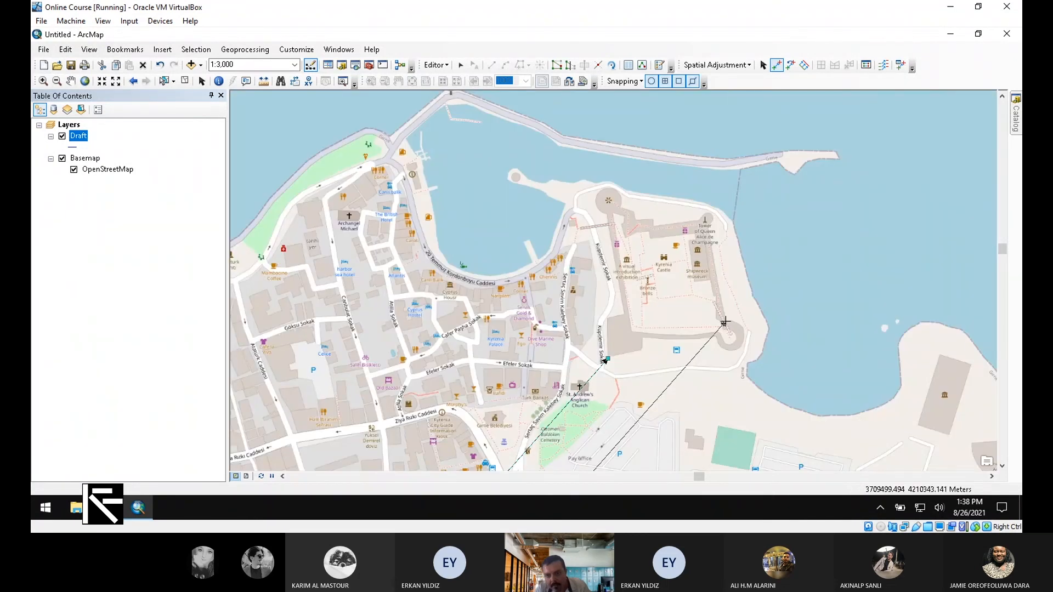
pyautogui.click(724, 322)
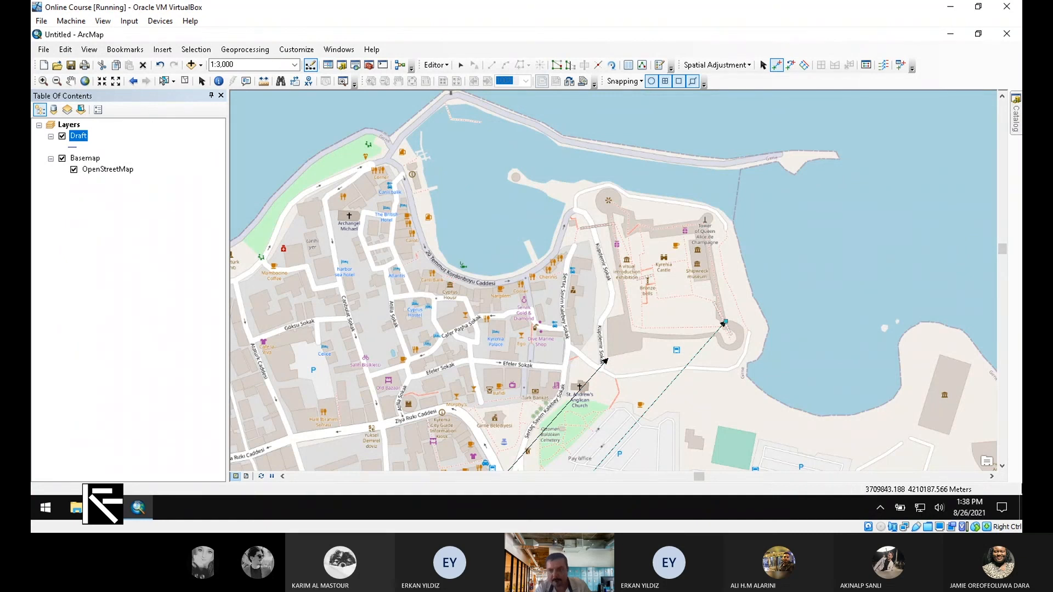
pyautogui.click(991, 477)
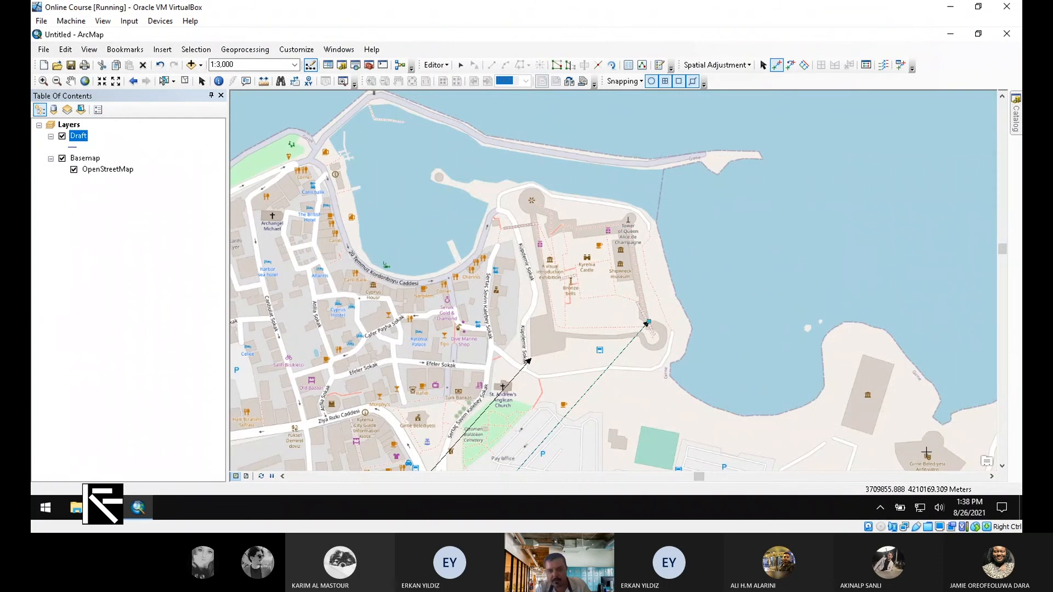
# Step: Add a third displacement link from the amphitheatre outline's corner south of the castle in Draft to the amphitheatre's west corner on OpenStreetMap, using the Detail bookmark
pyautogui.click(62, 158)
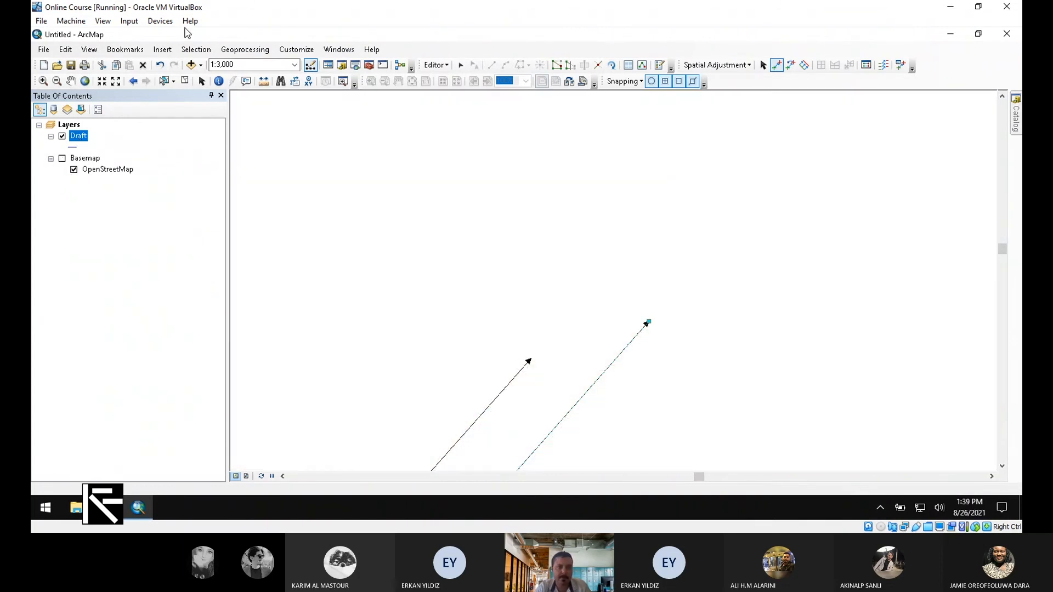
pyautogui.rightClick(82, 141)
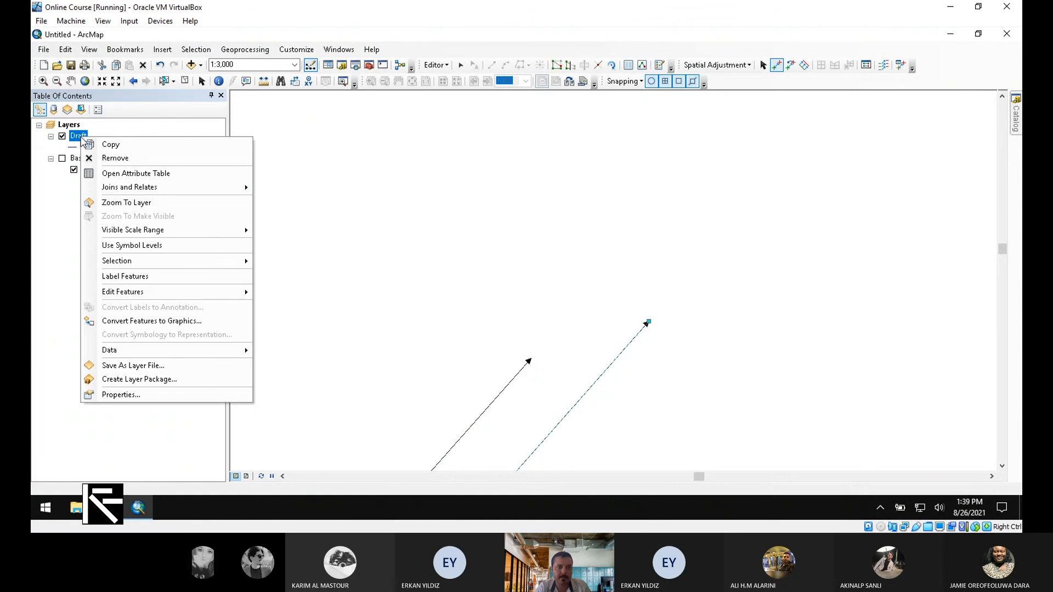
pyautogui.click(163, 207)
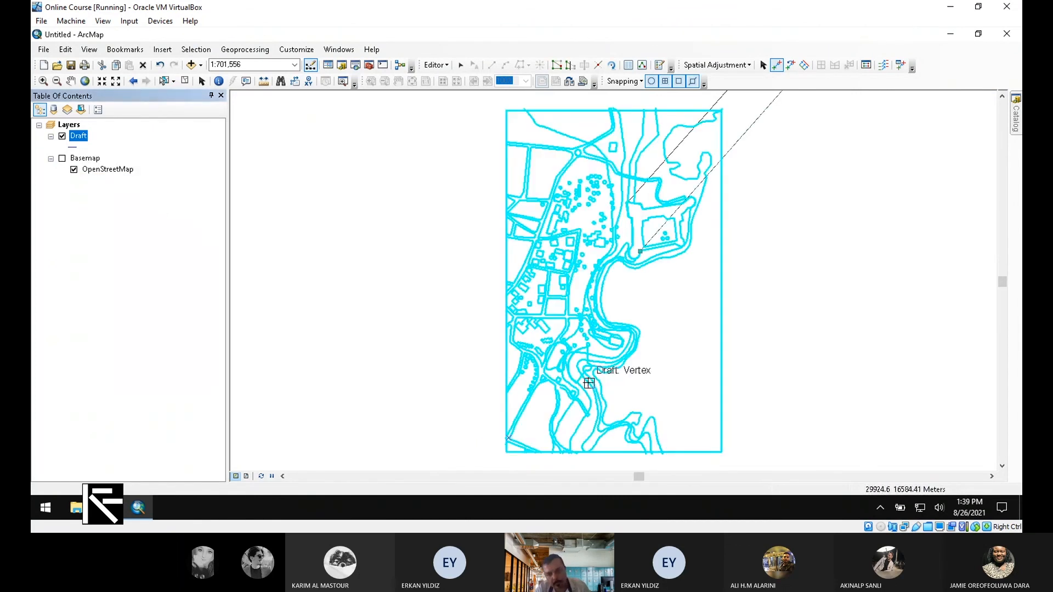
pyautogui.scroll(3, 587, 382)
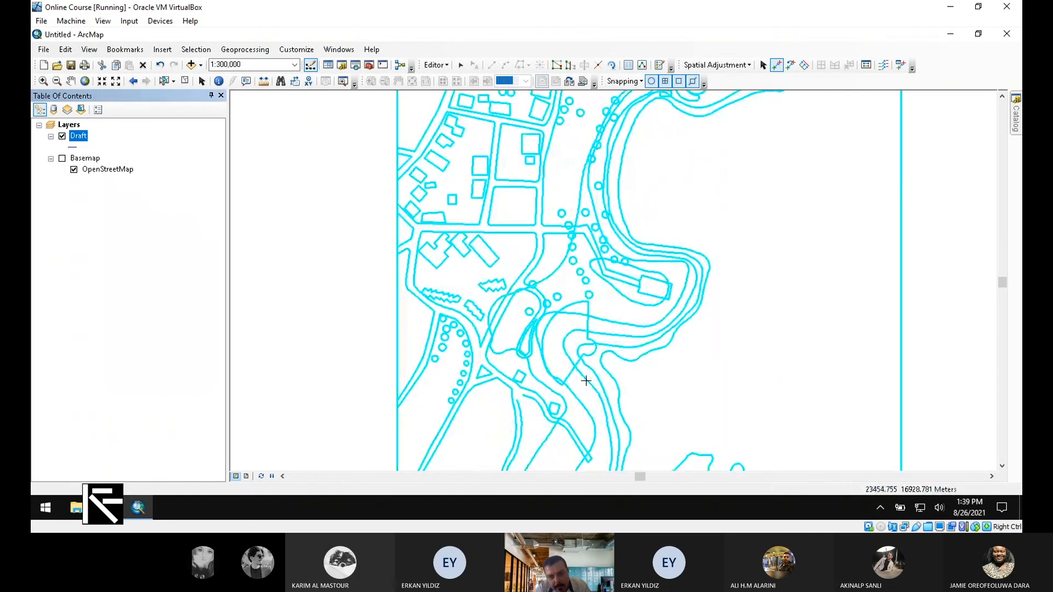
pyautogui.click(589, 301)
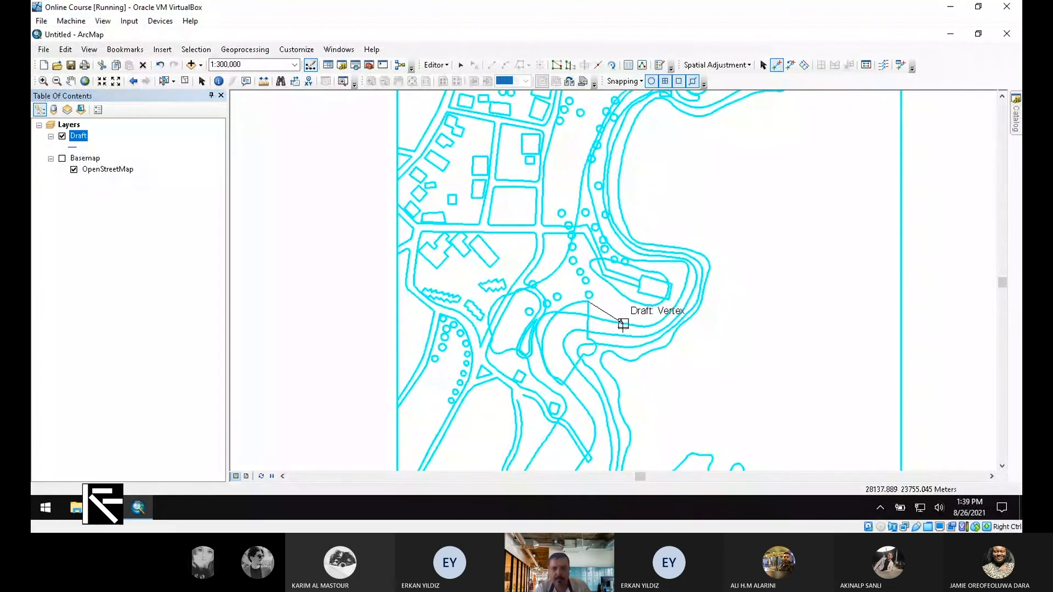
pyautogui.scroll(1, 636, 369)
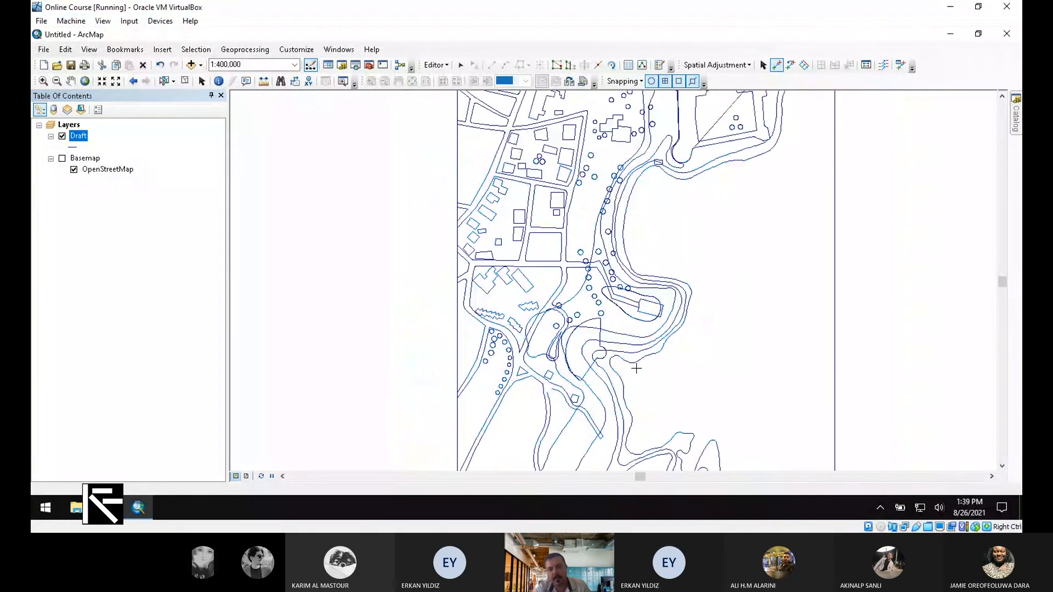
pyautogui.scroll(1, 637, 368)
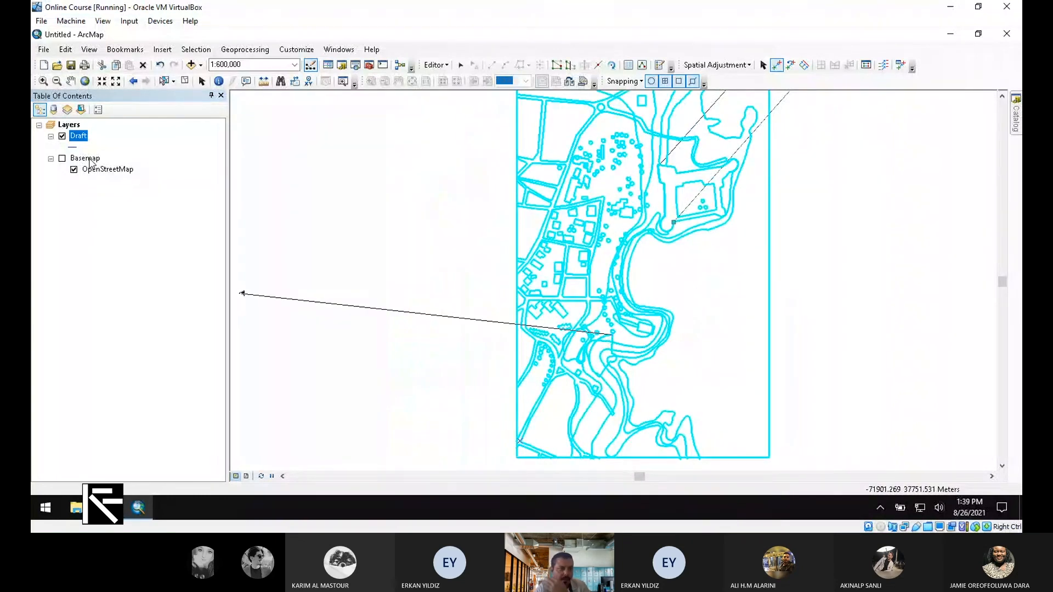
pyautogui.click(128, 50)
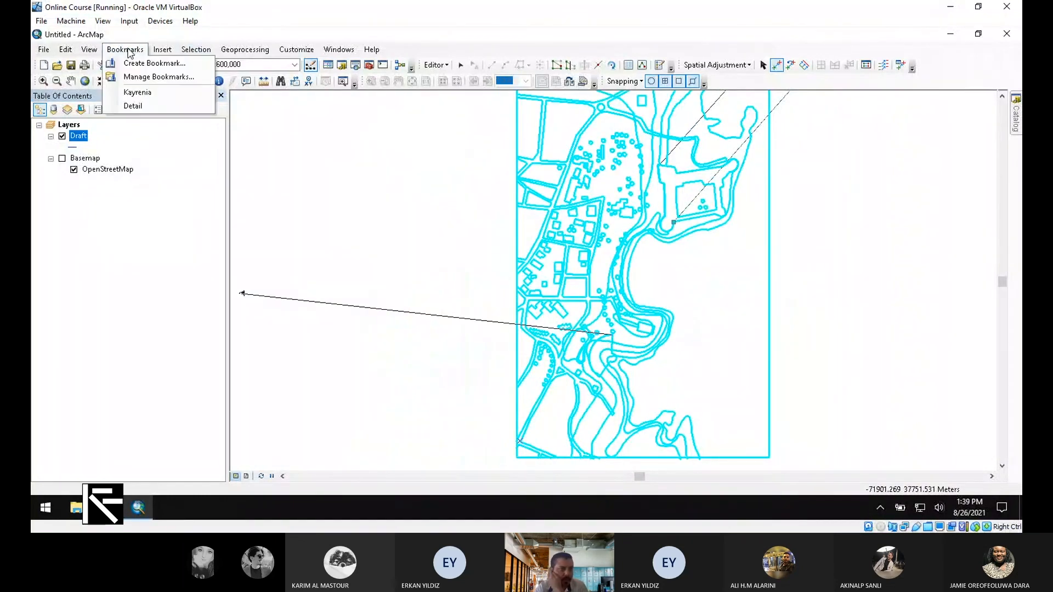
pyautogui.click(149, 105)
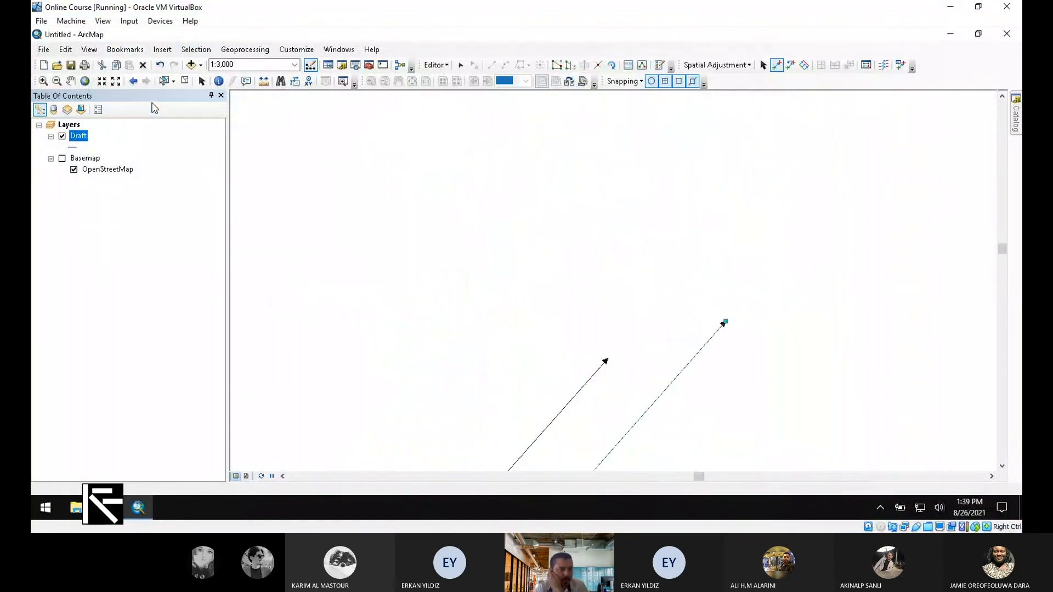
pyautogui.click(62, 159)
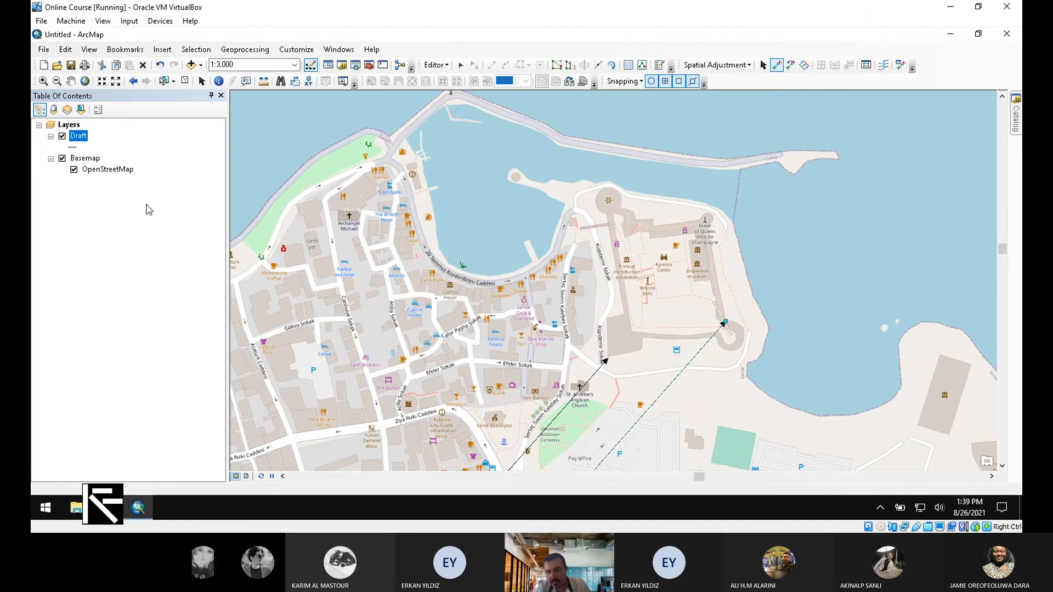
pyautogui.click(991, 476)
pyautogui.click(1002, 466)
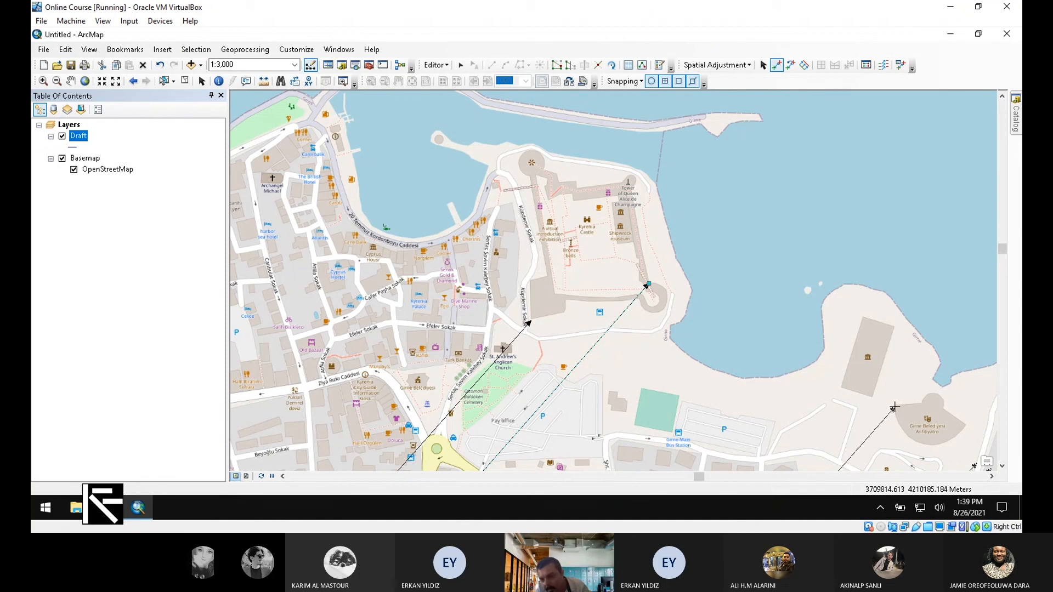
pyautogui.click(893, 408)
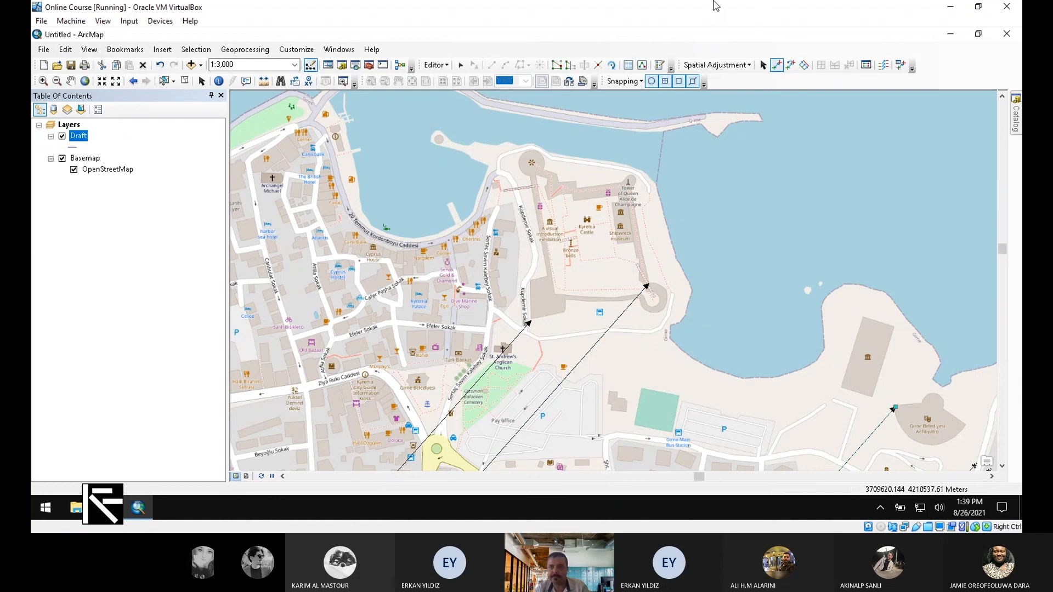
# Step: Run the spatial adjustment on Draft with the three displacement links and check its fit against the harbour, castle and coastline
pyautogui.click(742, 65)
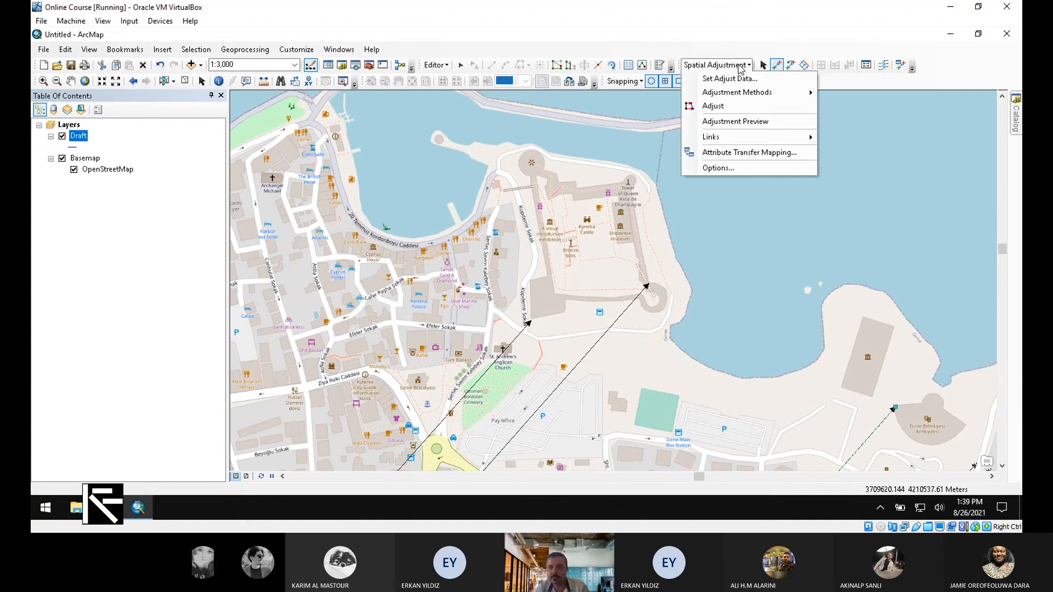
pyautogui.click(726, 107)
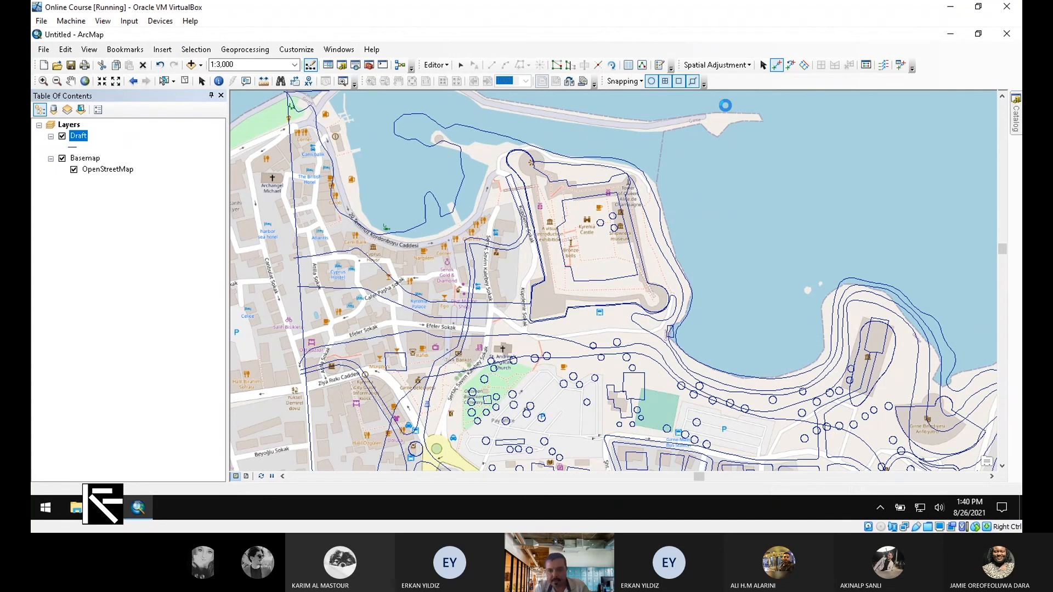
pyautogui.scroll(1, 511, 282)
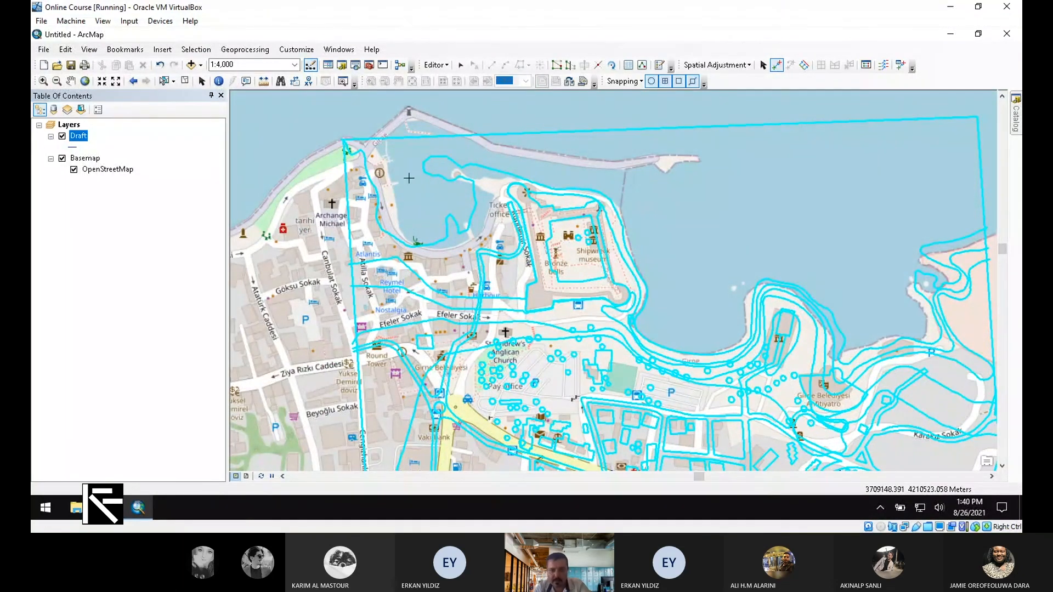
pyautogui.scroll(-3, 408, 178)
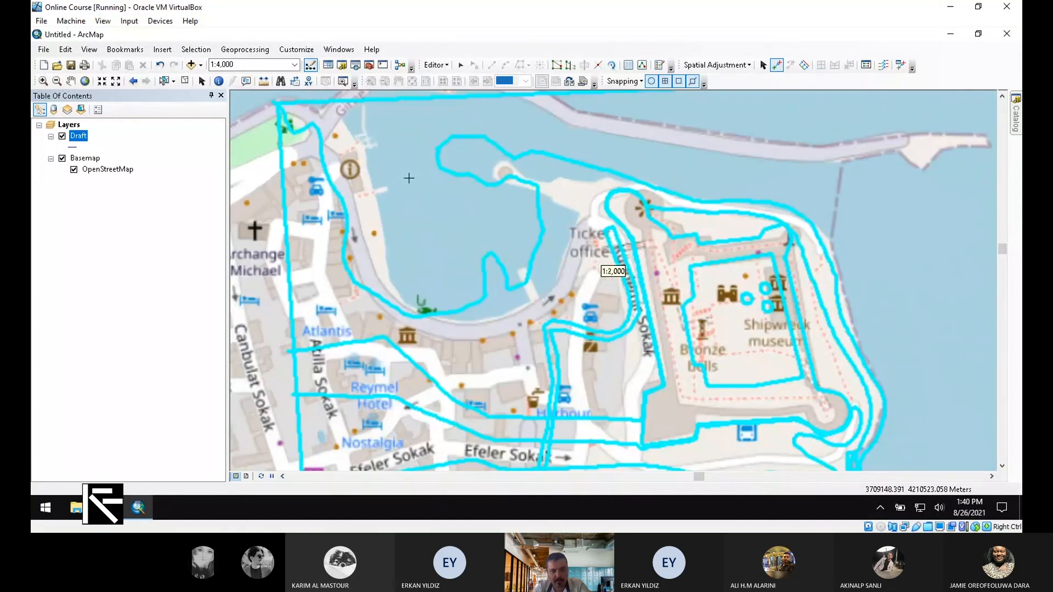
pyautogui.scroll(3, 408, 178)
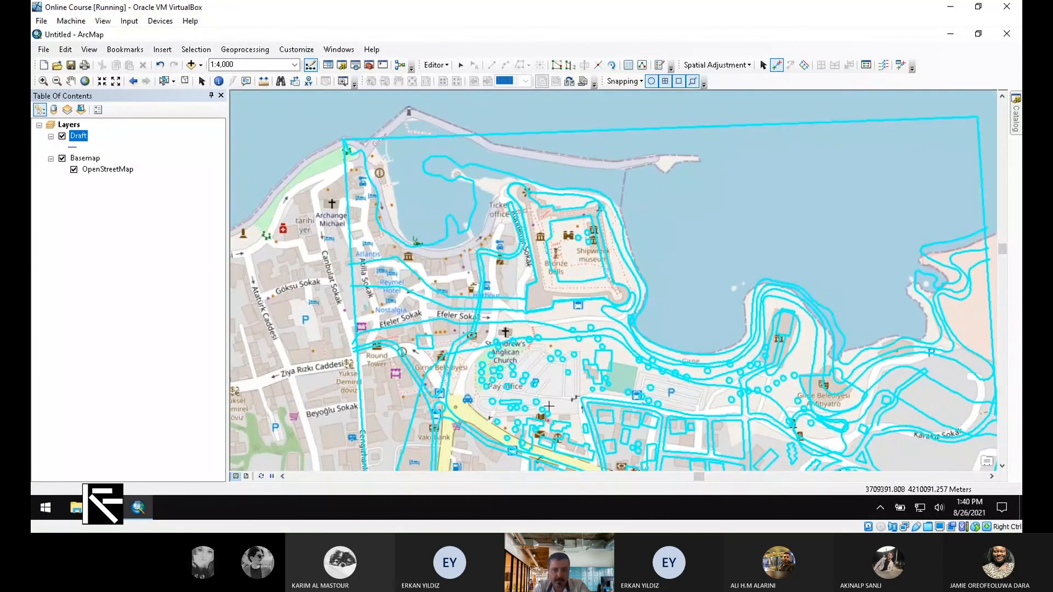
pyautogui.scroll(-2, 546, 403)
pyautogui.scroll(5, 547, 403)
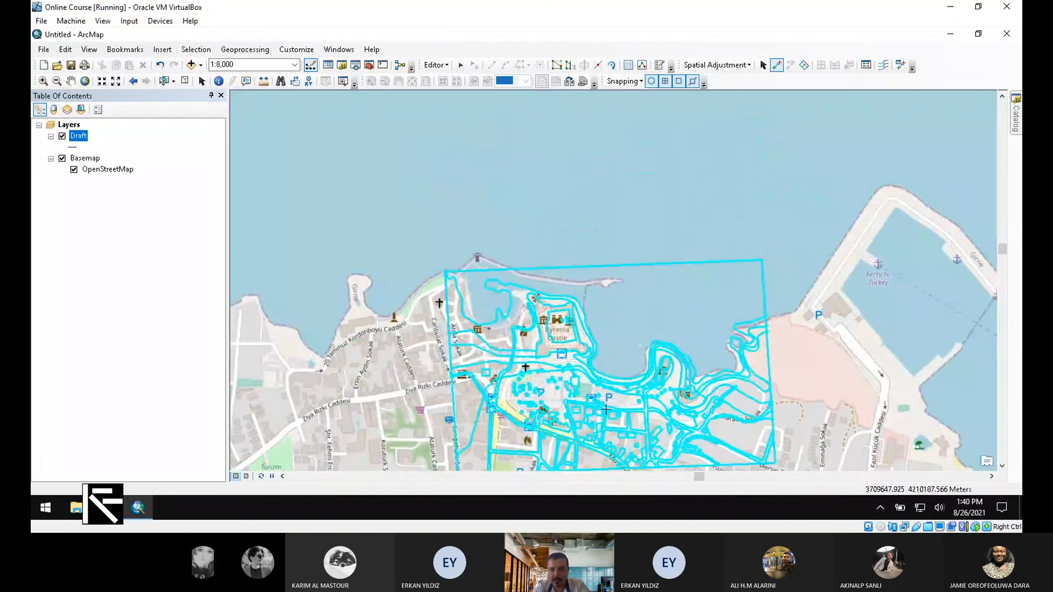
pyautogui.scroll(-2, 606, 411)
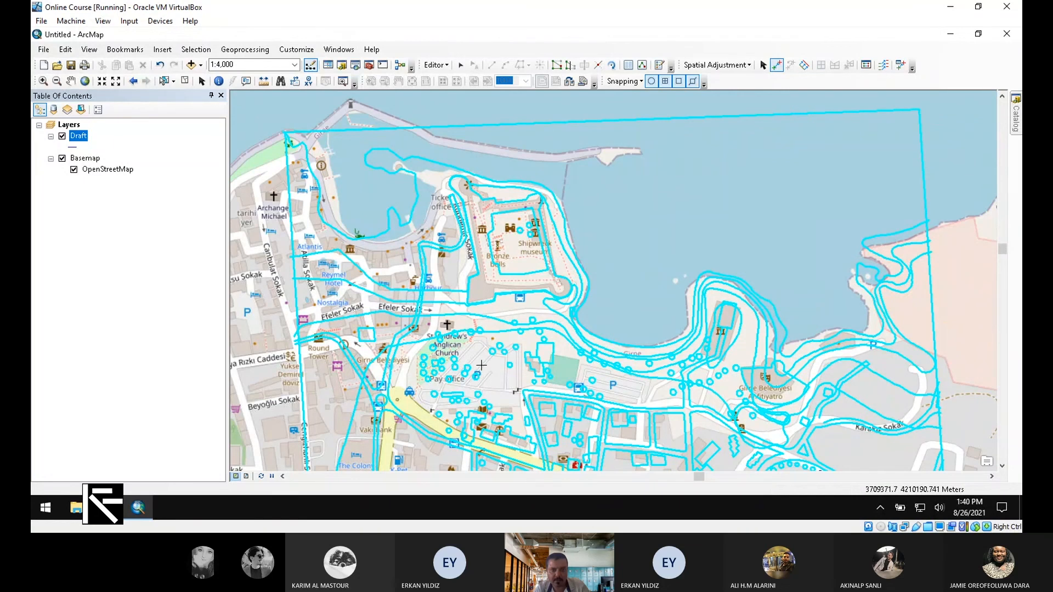
# Step: Add a displacement link from Draft's outer wall corner on the castle's west side to the matching corner on OpenStreetMap
pyautogui.scroll(1, 481, 365)
pyautogui.scroll(1, 481, 365)
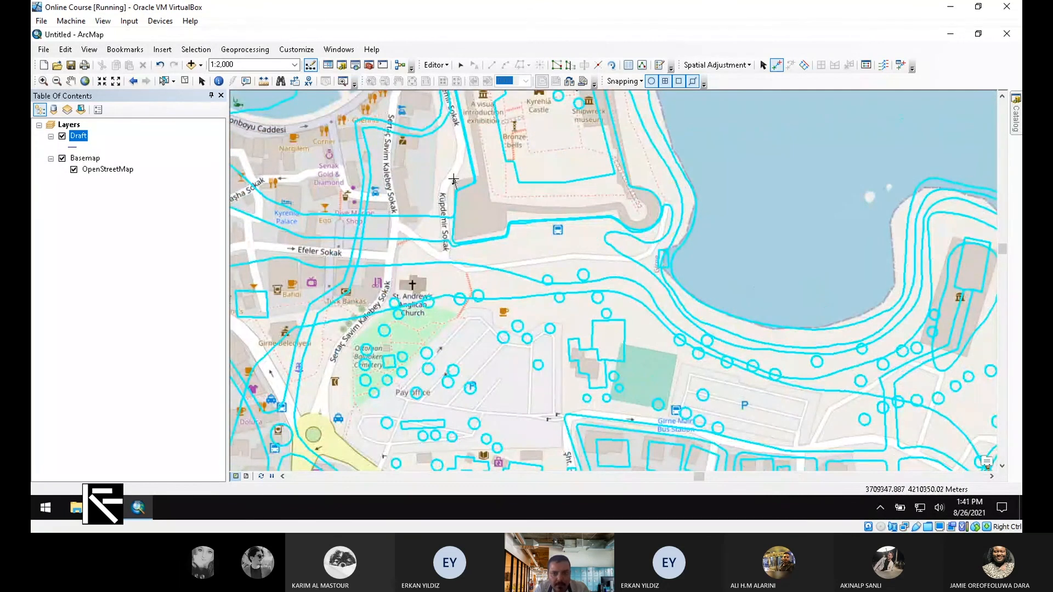
pyautogui.click(454, 179)
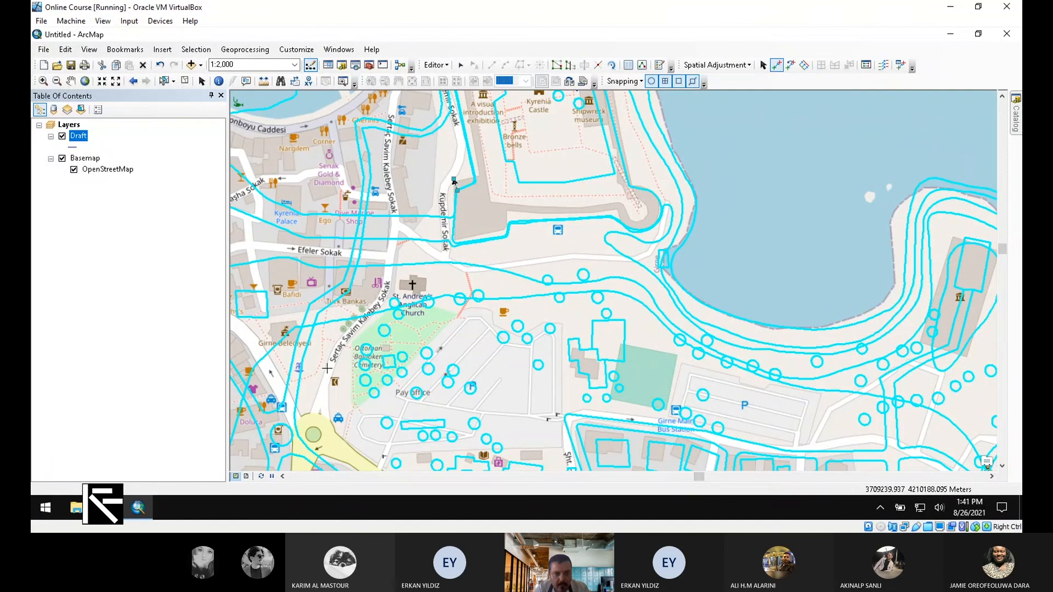
# Step: Add a displacement link from the Draft vertex just east of the amphitheatre to the amphitheatre's east corner on OpenStreetMap
pyautogui.scroll(1, 327, 368)
pyautogui.scroll(1, 327, 368)
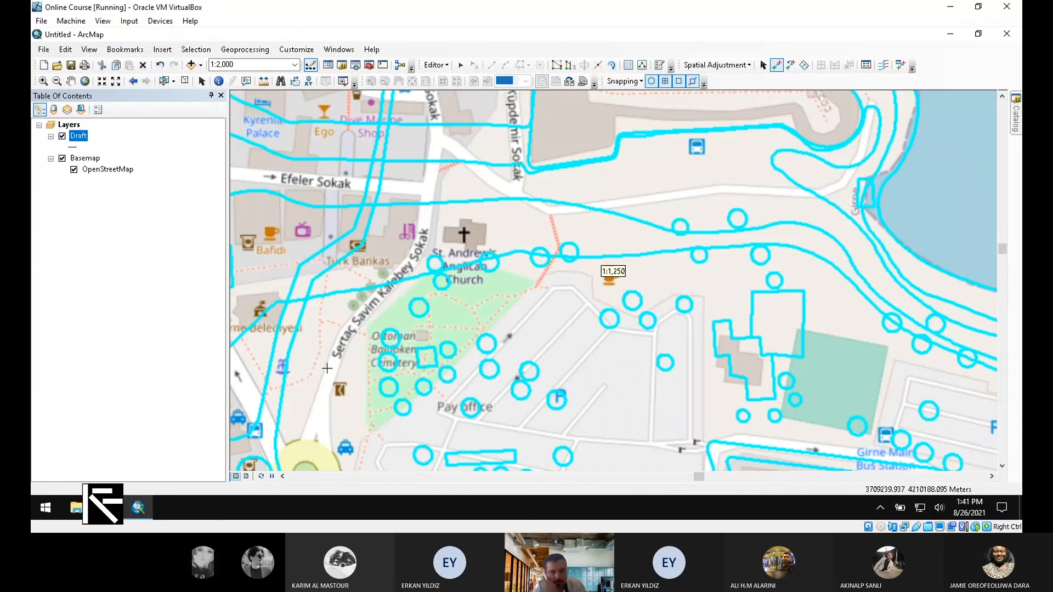
pyautogui.scroll(-2, 609, 344)
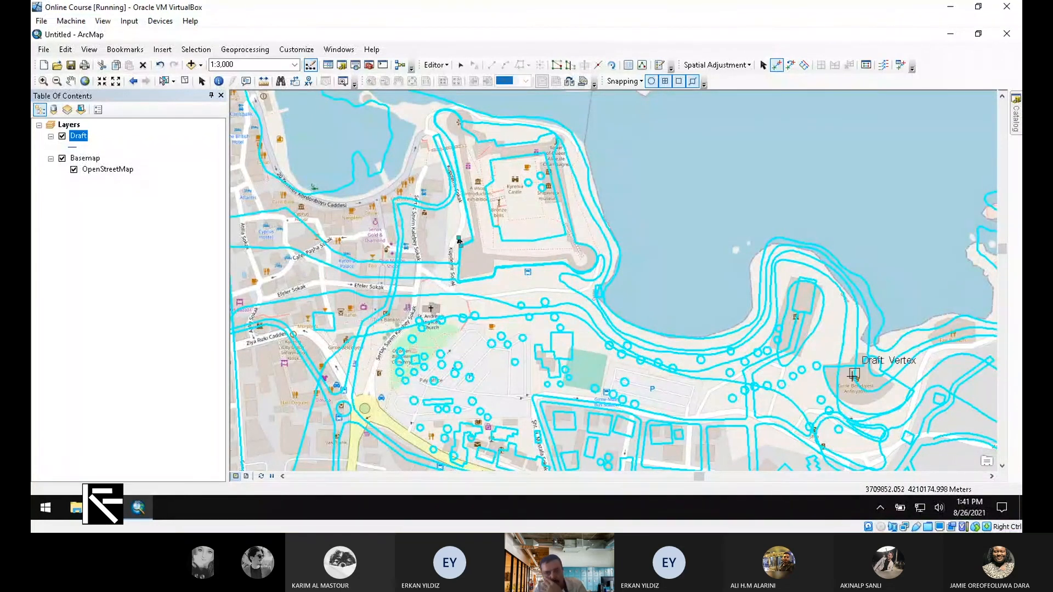
pyautogui.click(910, 397)
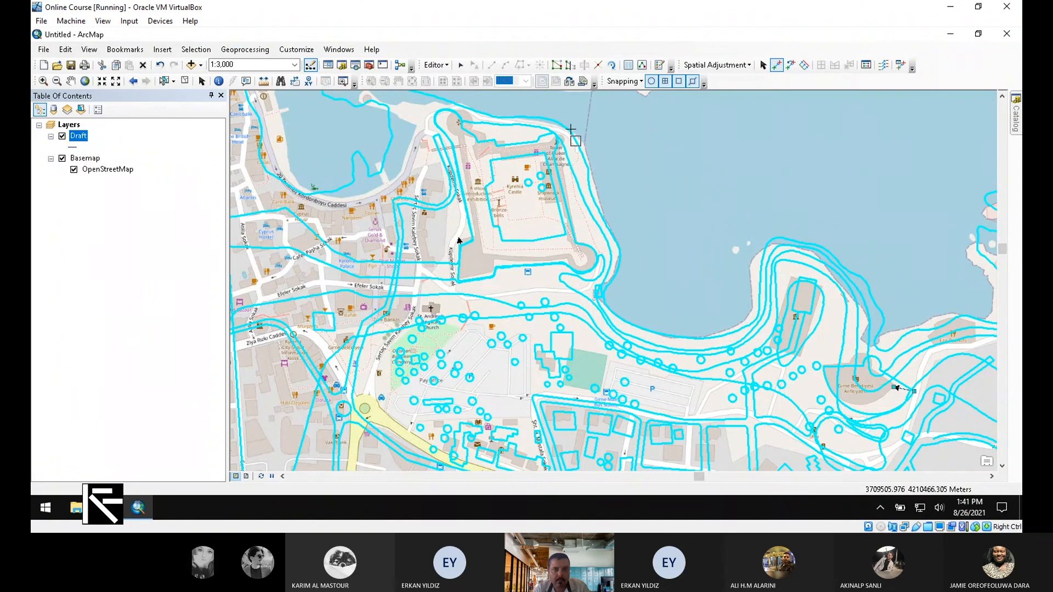
# Step: Run the spatial adjustment again with the two new links and check how Draft's castle walls fit the basemap
pyautogui.scroll(1, 475, 138)
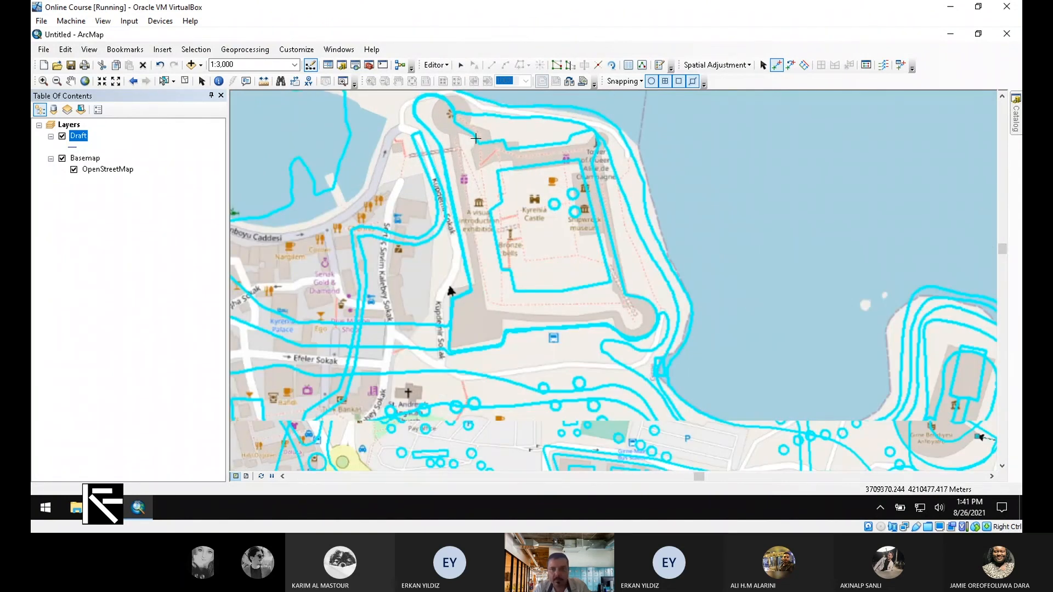
pyautogui.scroll(1, 475, 138)
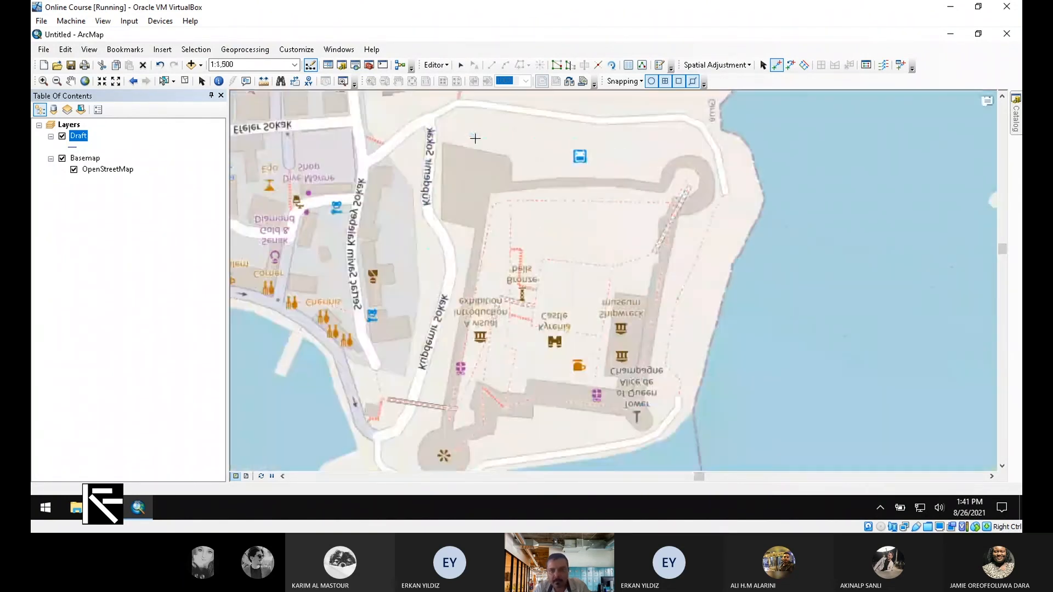
pyautogui.click(736, 66)
pyautogui.click(694, 104)
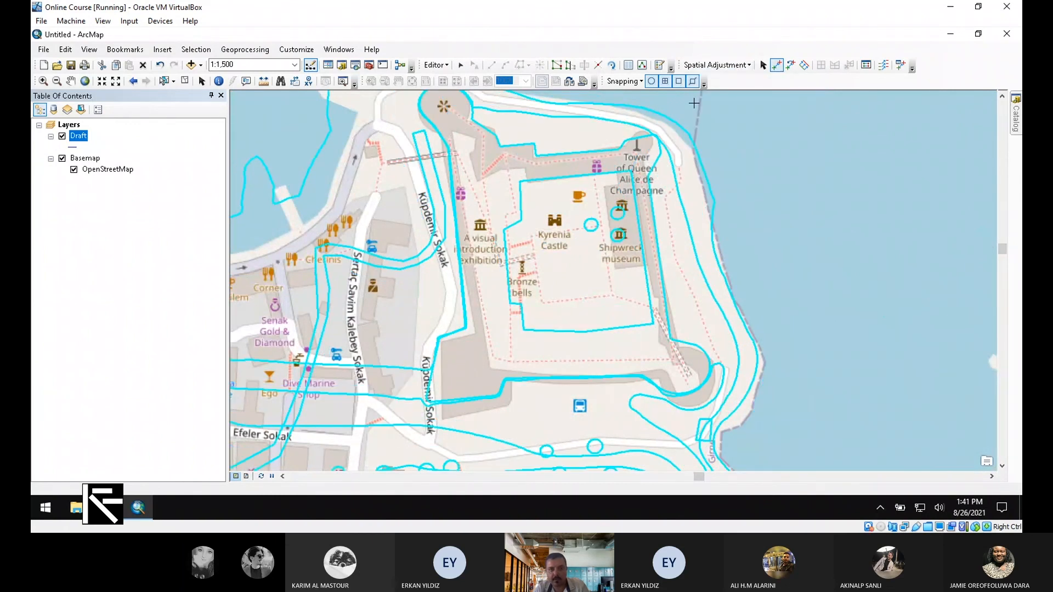
pyautogui.scroll(1, 555, 307)
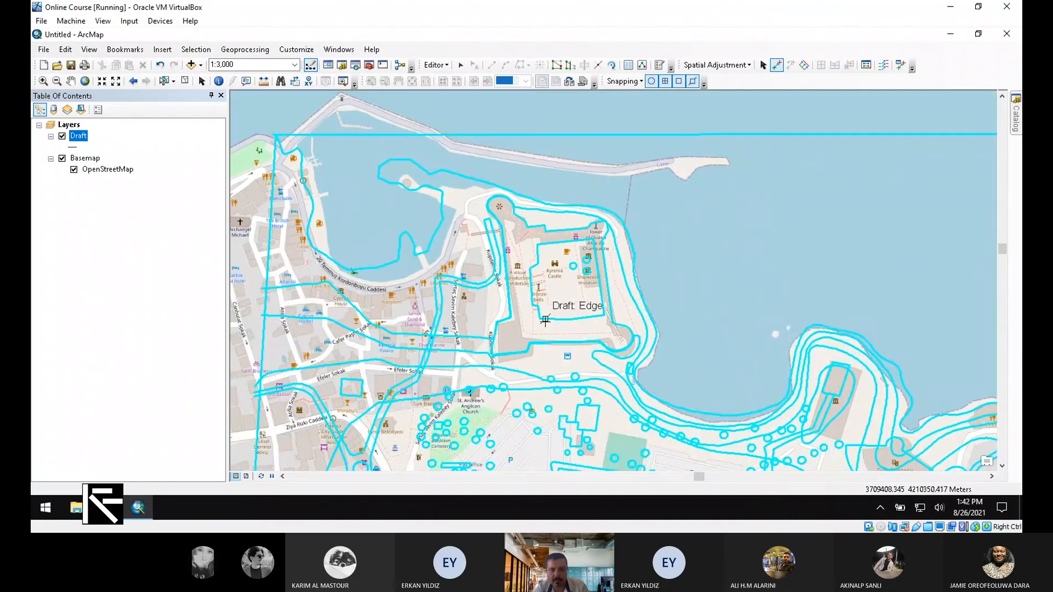
pyautogui.scroll(-1, 532, 331)
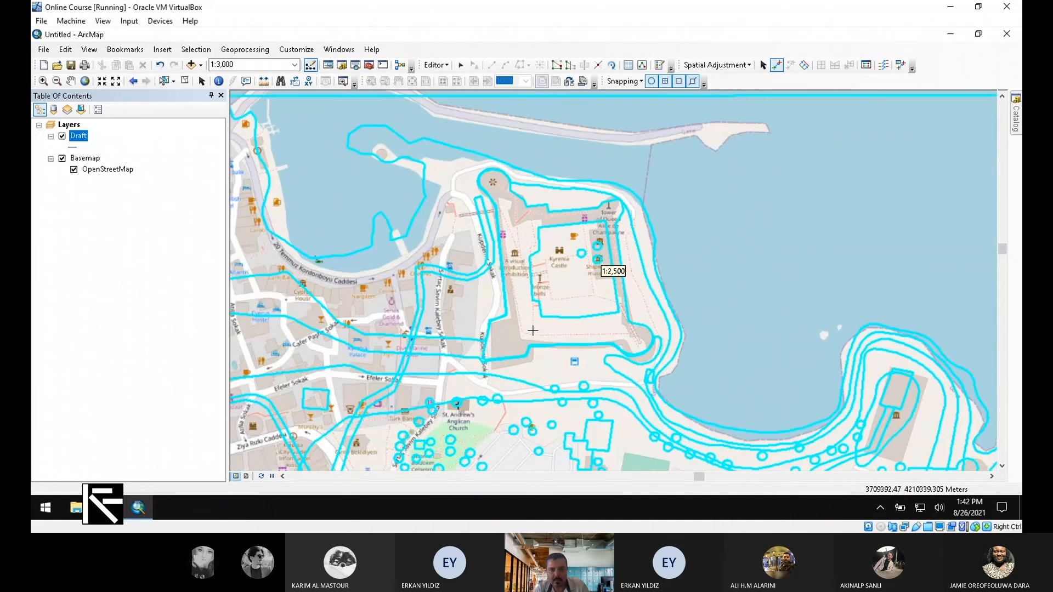
# Step: Add a short displacement link at the step in the castle's south wall between Draft and the matching corner on OpenStreetMap
pyautogui.scroll(2, 531, 296)
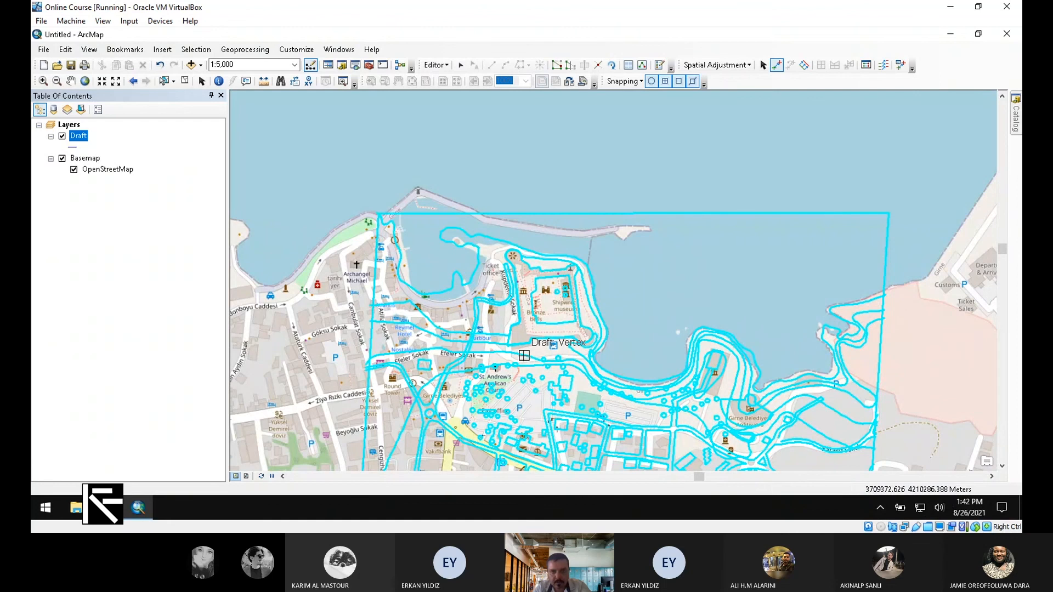
pyautogui.scroll(3, 523, 356)
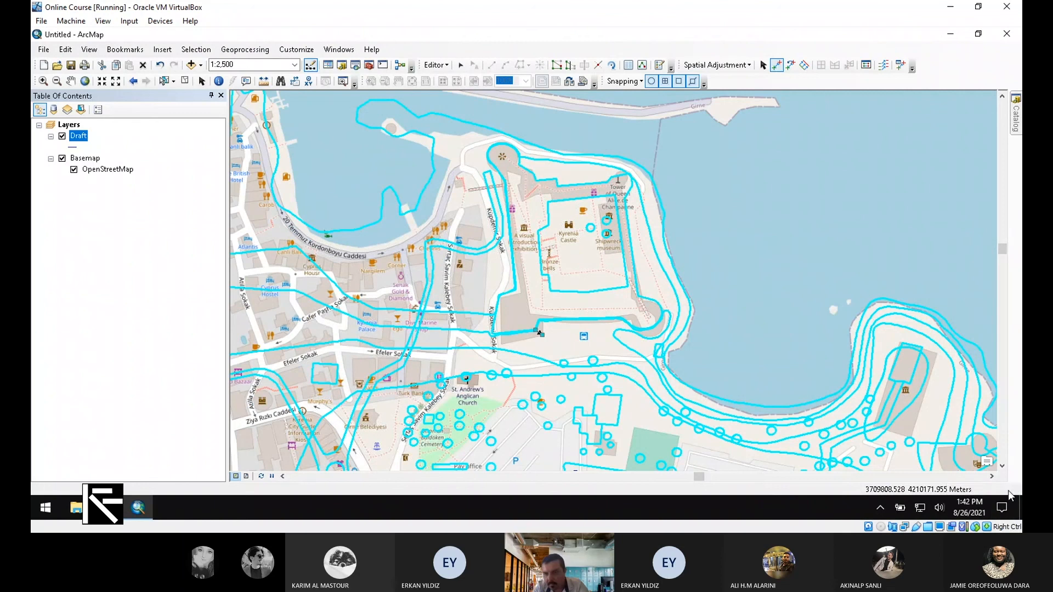
# Step: Add a short displacement link from the top of Draft's small loop at the amphitheatre to the matching rounded edge on OpenStreetMap
pyautogui.click(991, 476)
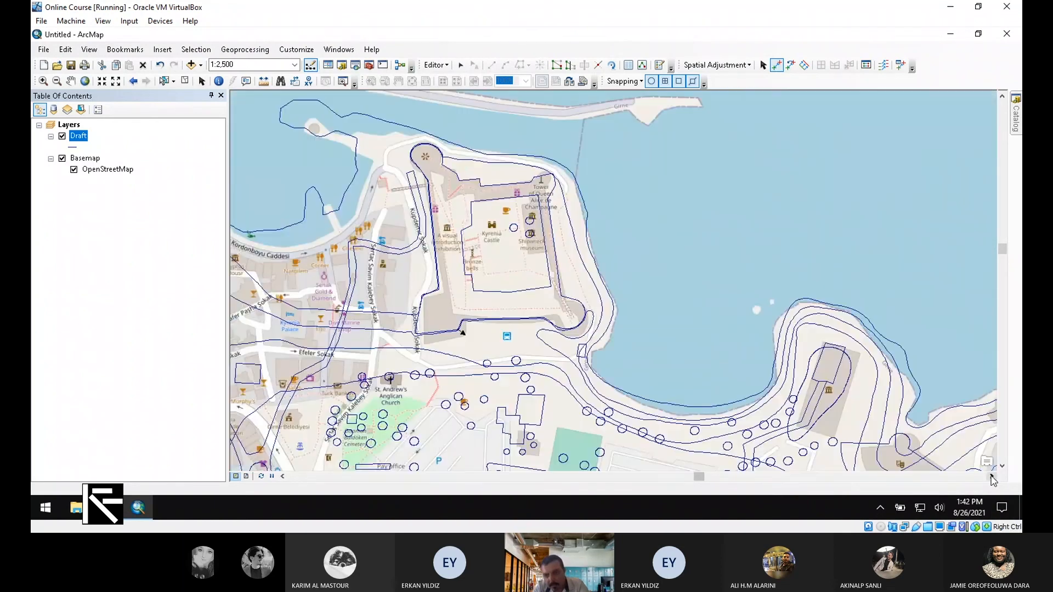
pyautogui.click(991, 477)
pyautogui.click(992, 477)
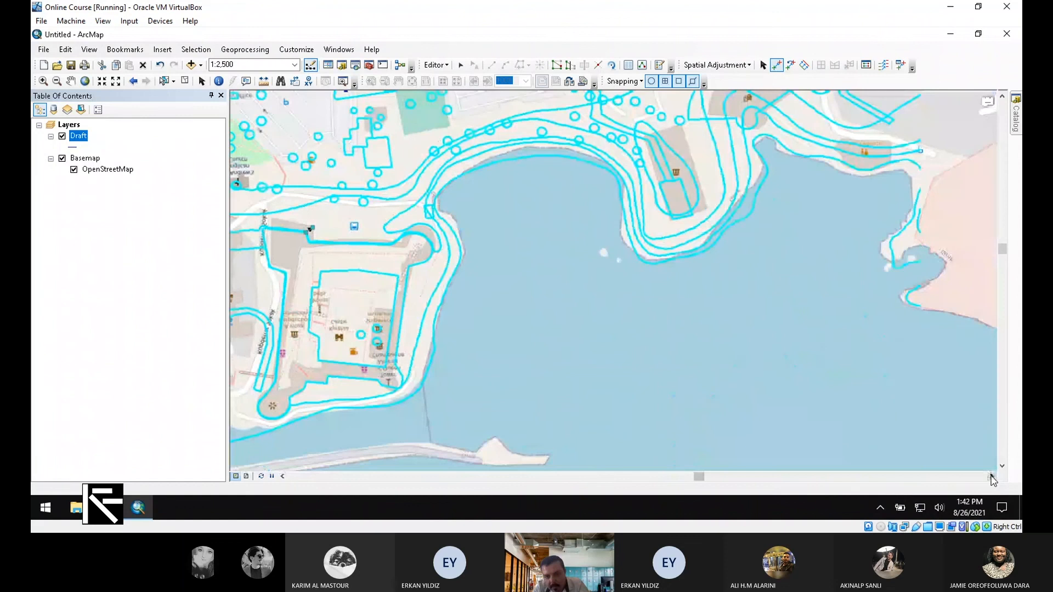
pyautogui.click(991, 477)
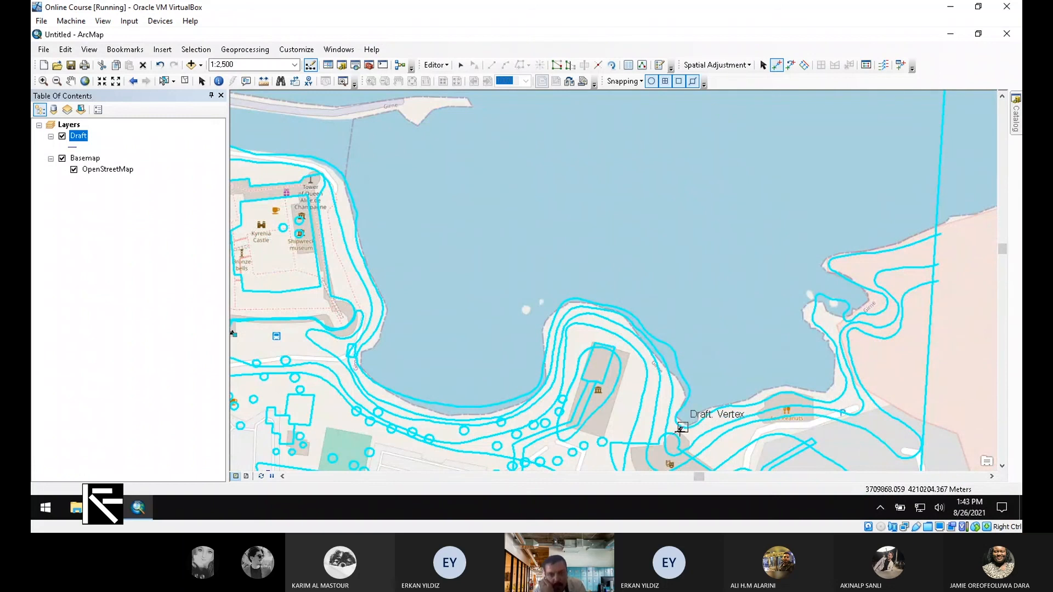
pyautogui.scroll(1, 686, 443)
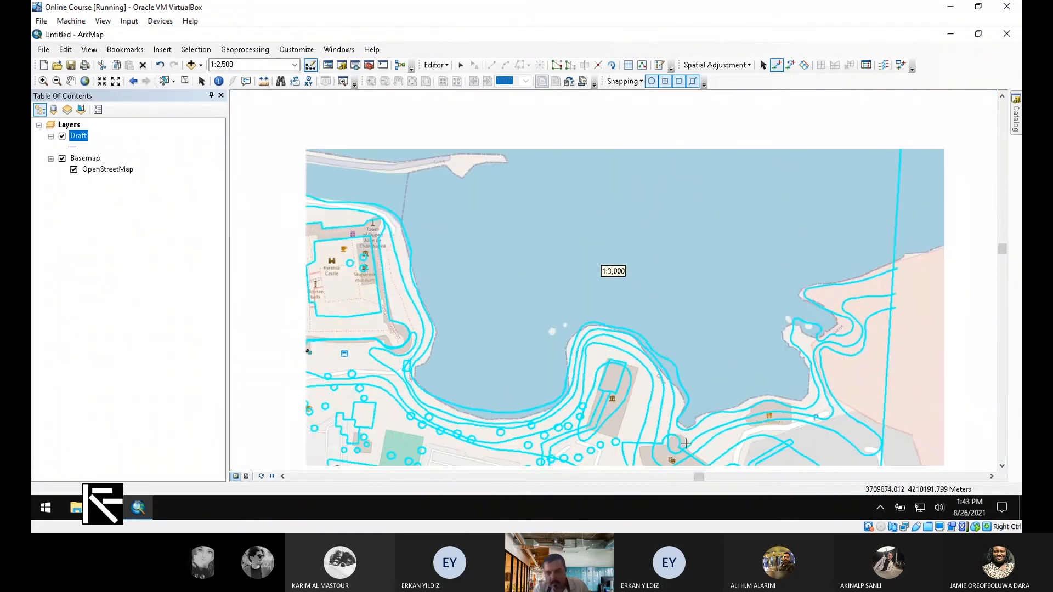
pyautogui.scroll(-3, 686, 443)
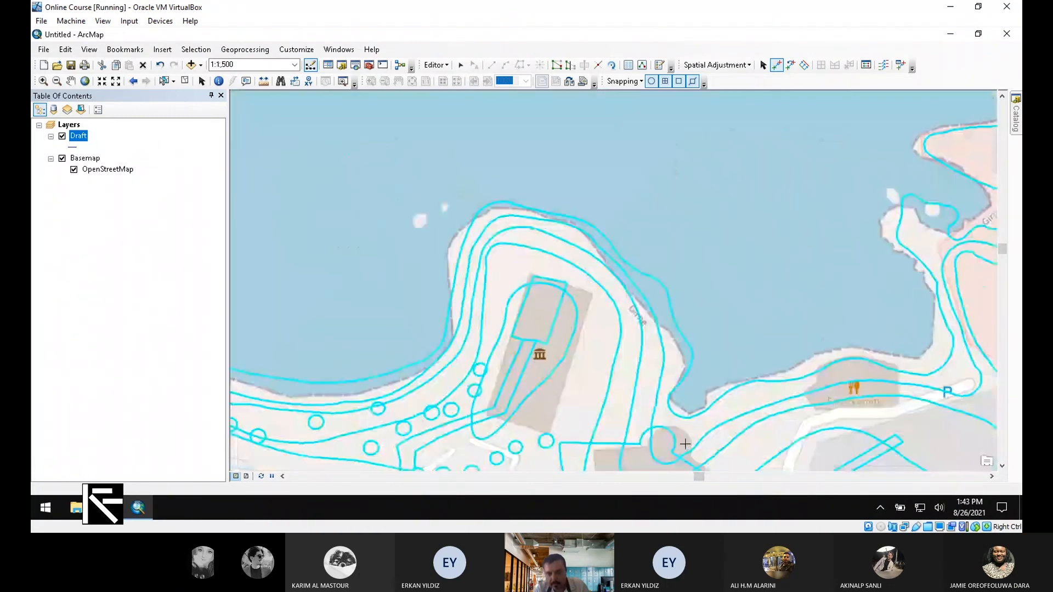
pyautogui.click(677, 428)
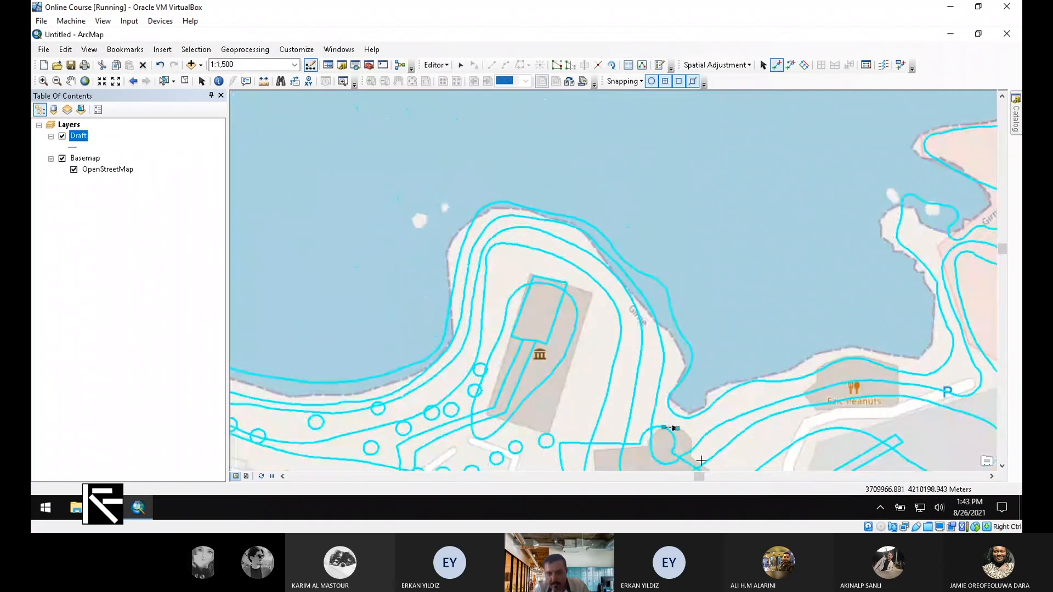
# Step: Add a displacement link from Draft's corner just west of the amphitheatre to the amphitheatre's west corner on OpenStreetMap
pyautogui.click(560, 443)
pyautogui.scroll(2, 726, 426)
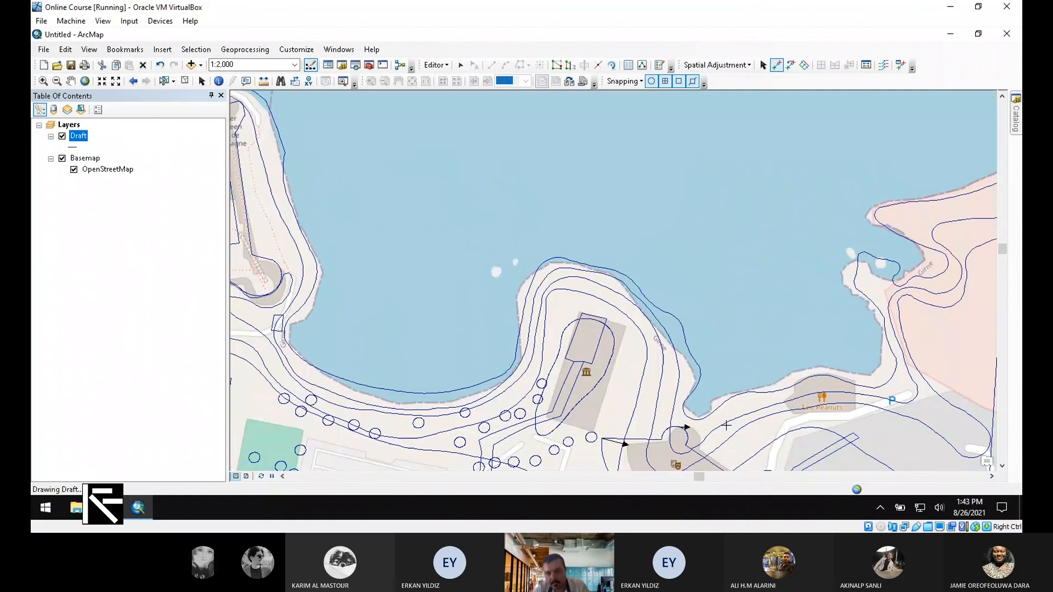
pyautogui.scroll(1, 725, 345)
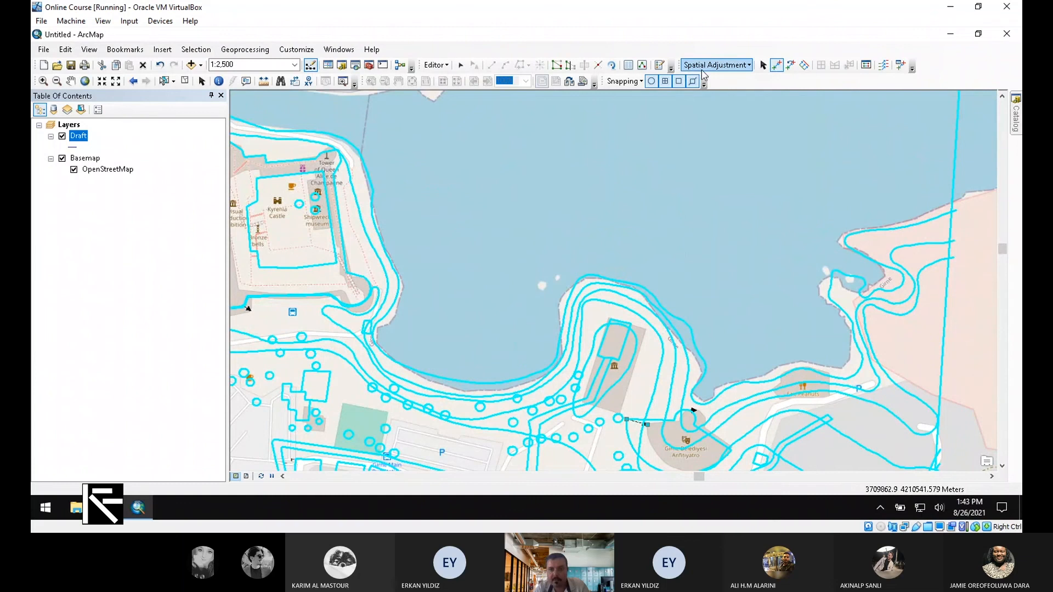
# Step: Try to run the spatial adjustment with the new amphitheatre links and inspect Draft along the coast towards the castle
pyautogui.click(715, 64)
pyautogui.click(708, 103)
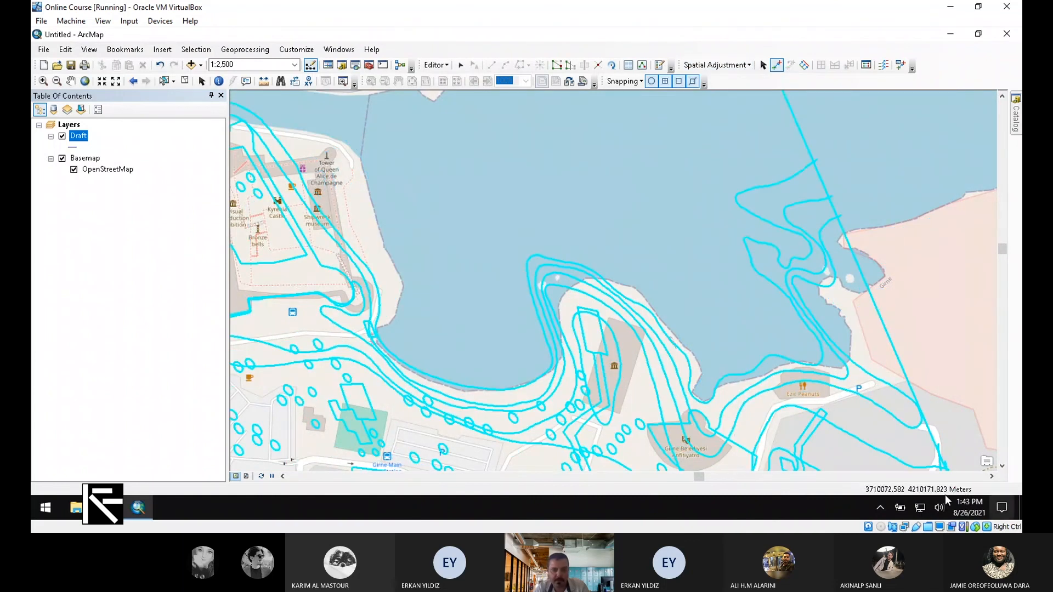
pyautogui.click(281, 479)
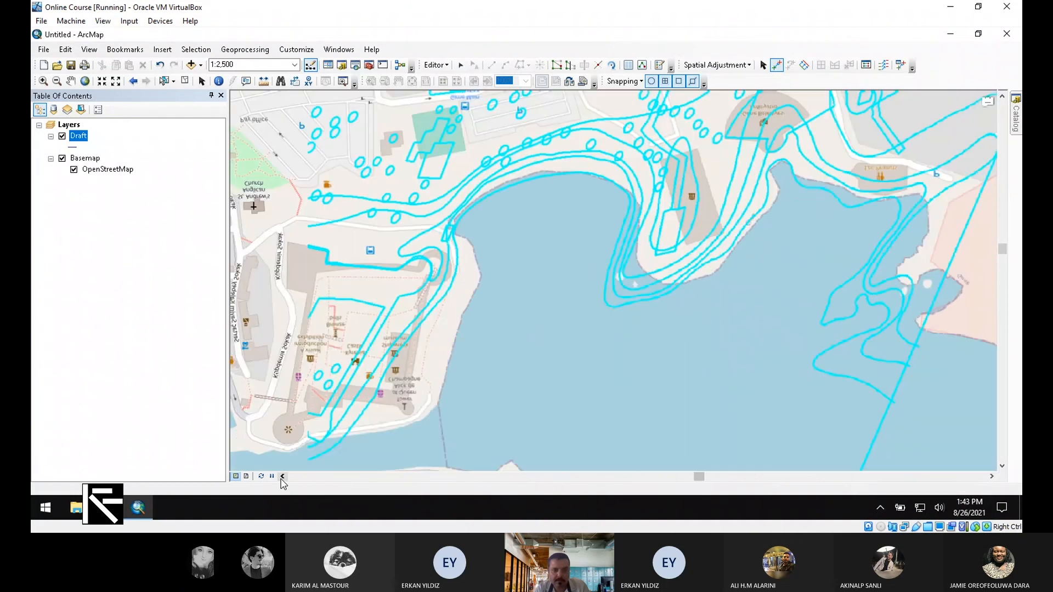
pyautogui.click(281, 479)
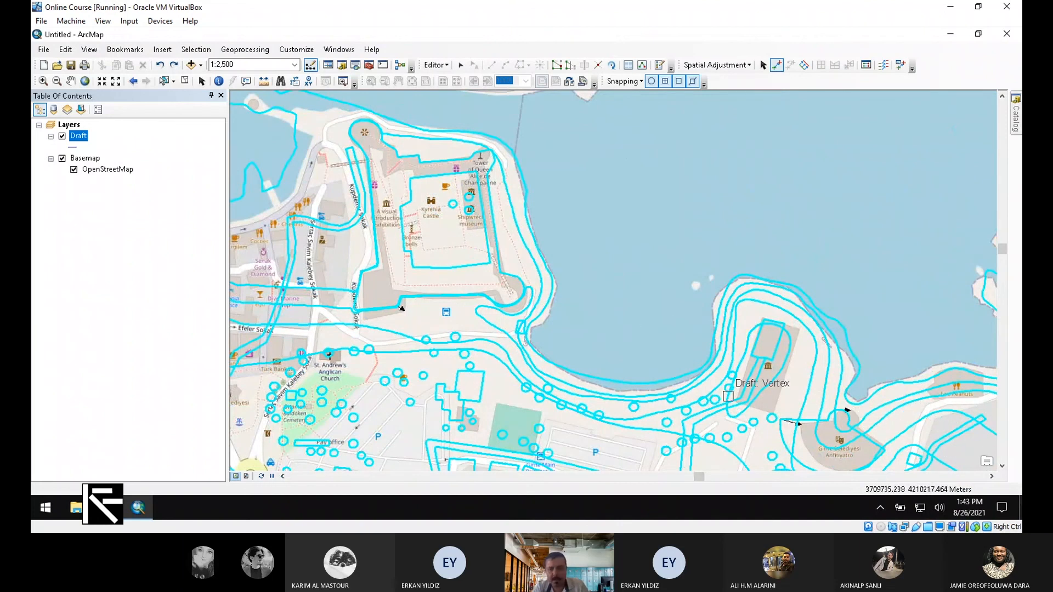
# Step: Add a displacement link from Draft's street corner west of Ecevit Caddesi to the Bozkırlı Sokak junction on OpenStreetMap
pyautogui.click(1003, 468)
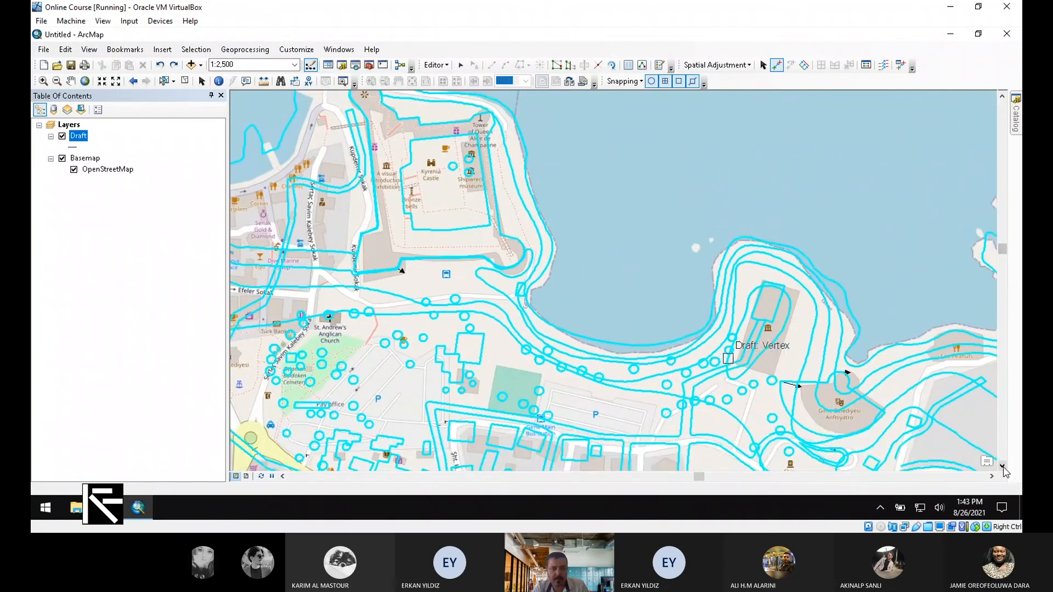
pyautogui.click(1003, 468)
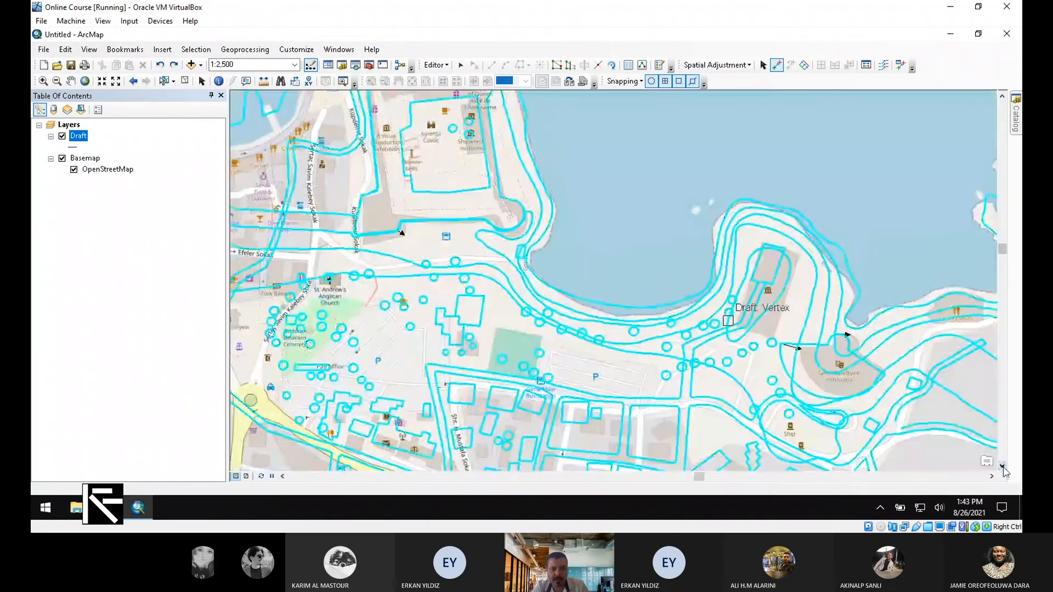
pyautogui.click(1003, 468)
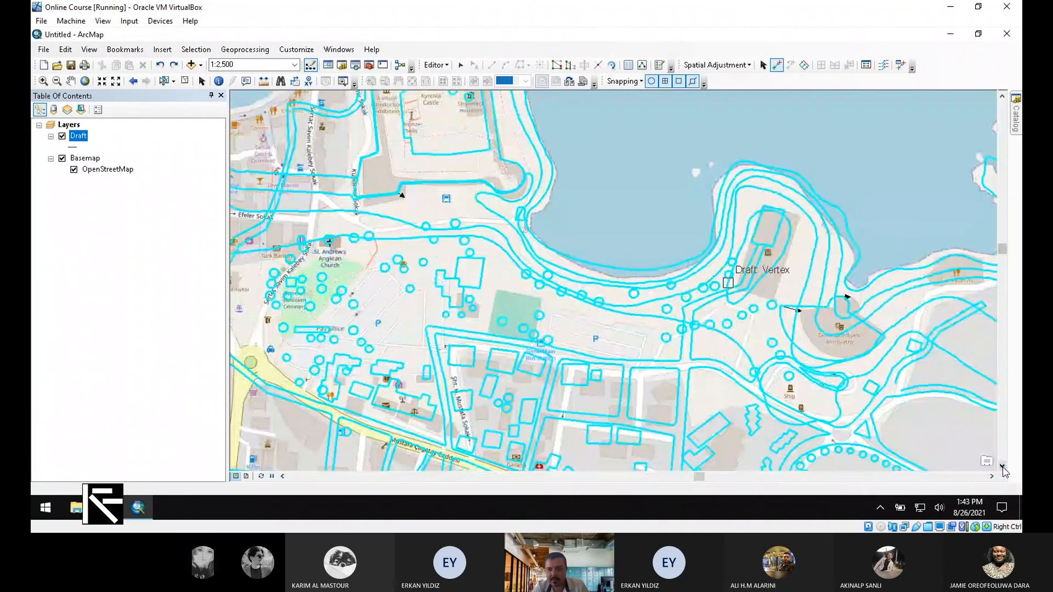
pyautogui.click(1003, 467)
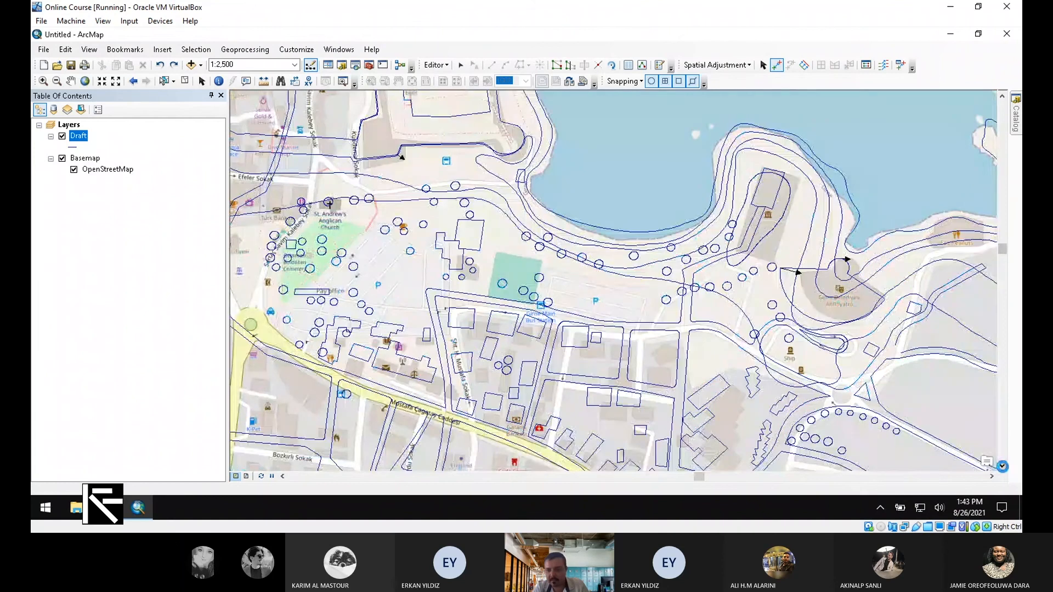
pyautogui.click(1003, 467)
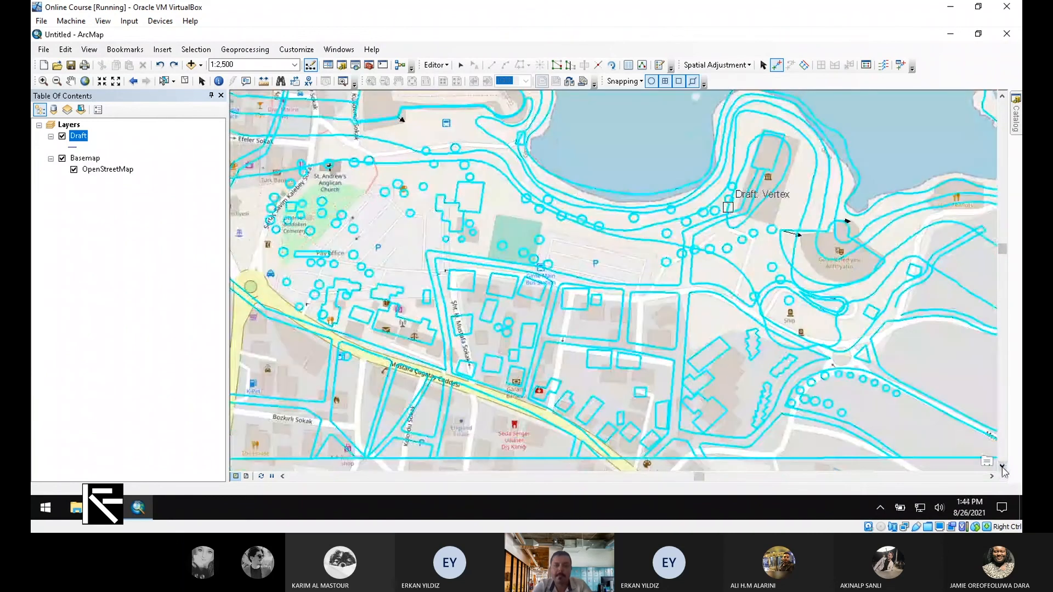
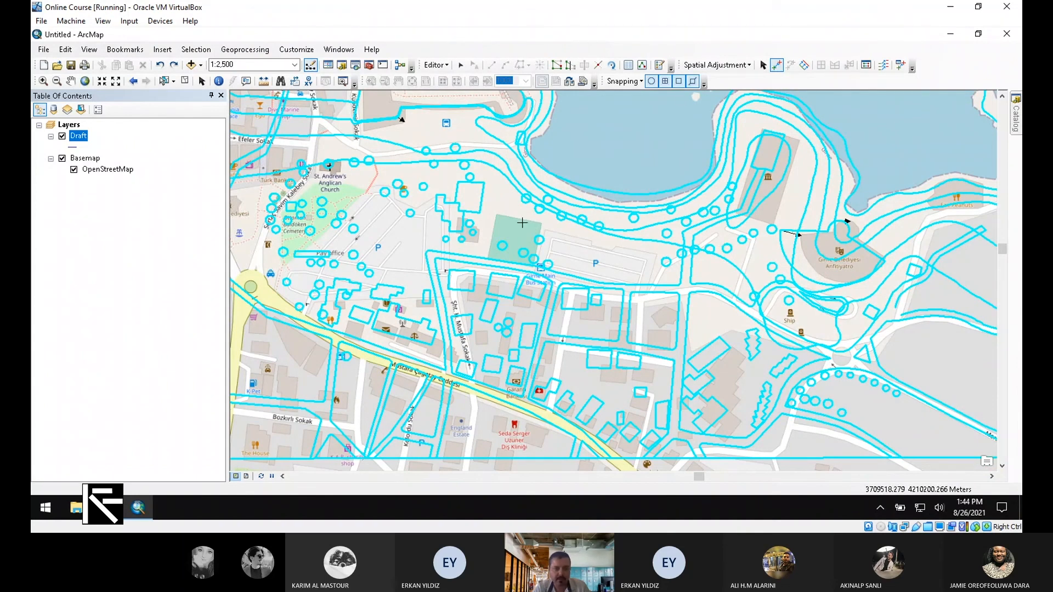
pyautogui.scroll(1, 619, 324)
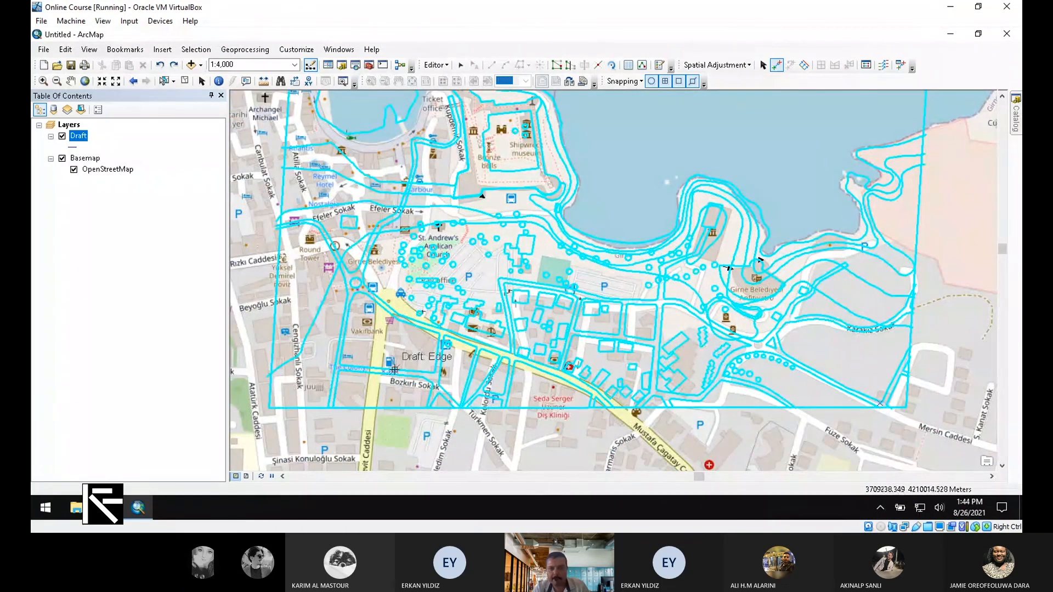
pyautogui.click(339, 371)
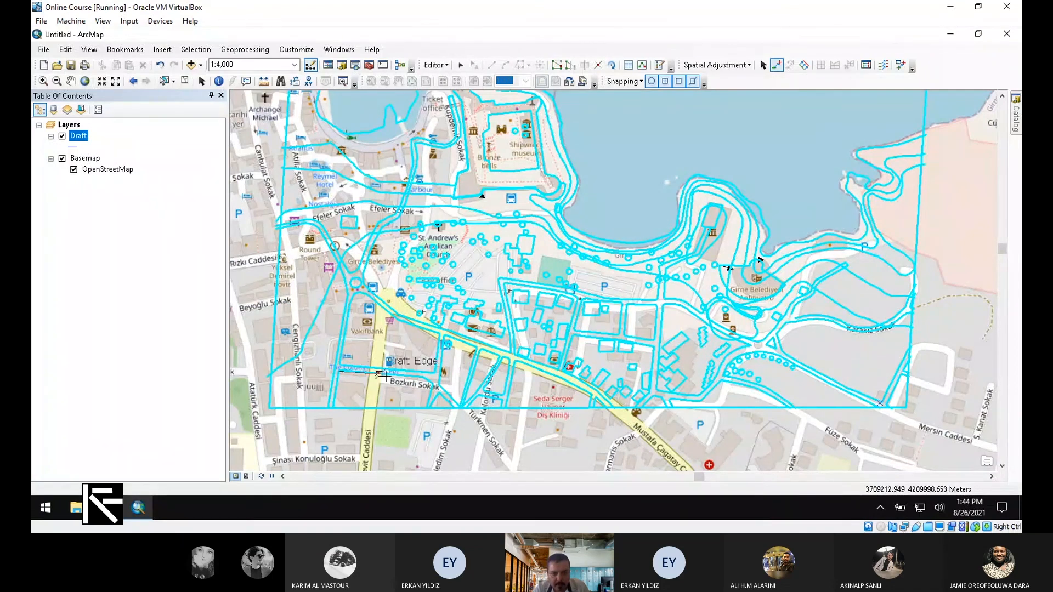
pyautogui.click(379, 382)
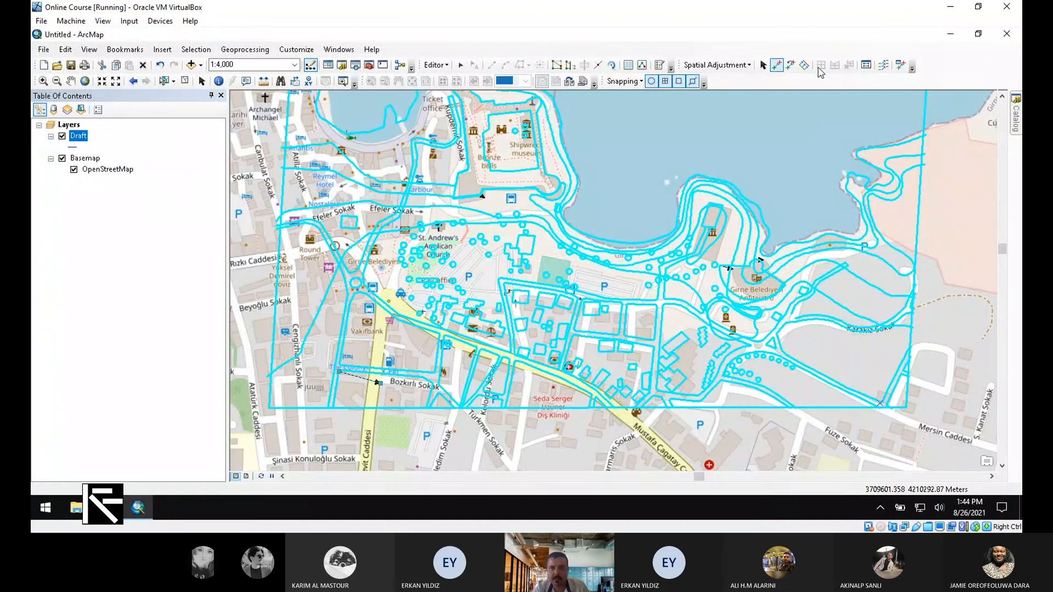
# Step: Run the spatial adjustment with the current links and check Draft's fit from the southern streets up to the castle
pyautogui.click(735, 69)
pyautogui.click(722, 105)
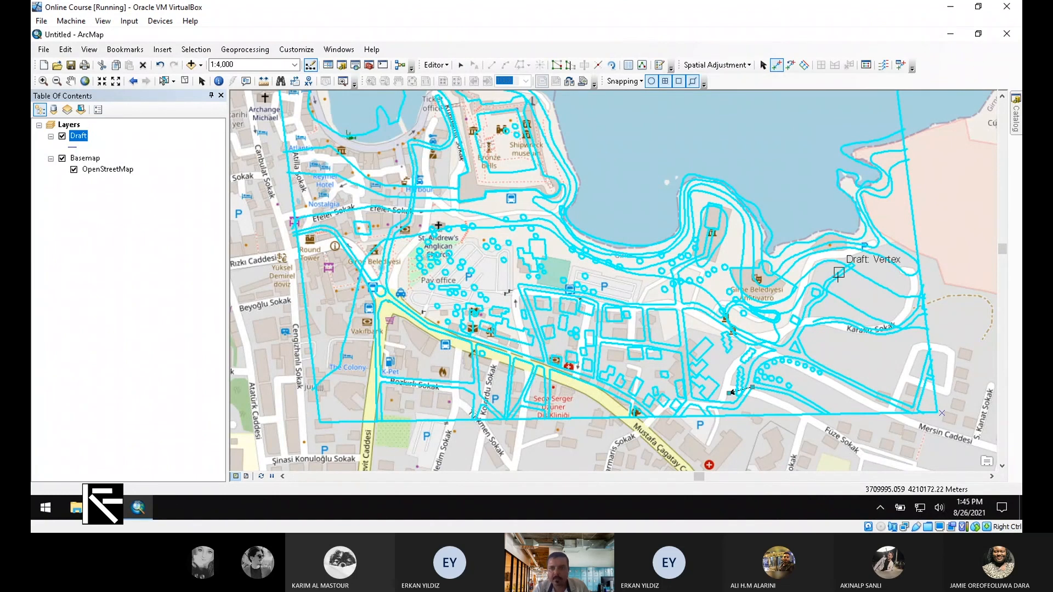
pyautogui.click(1003, 92)
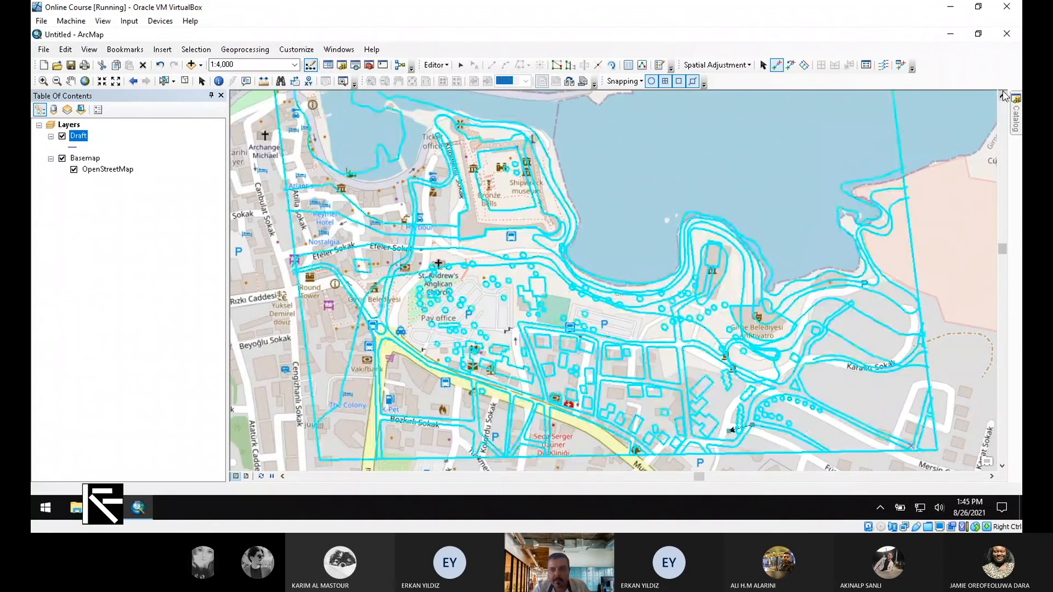
pyautogui.click(1002, 97)
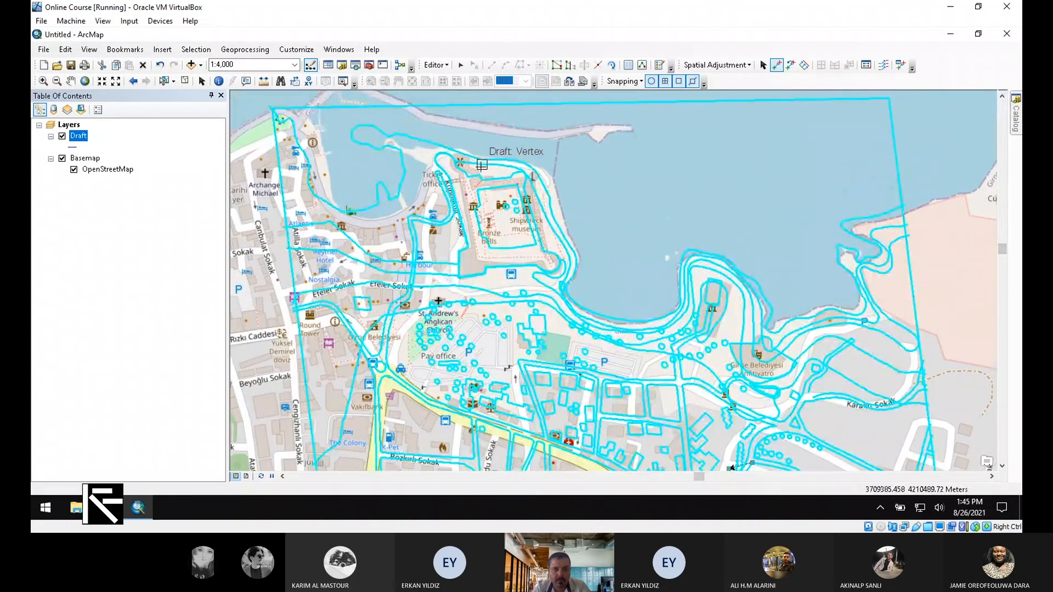
# Step: Add a short eastward displacement link from Draft's corner on the castle's north wall to the matching corner on OpenStreetMap
pyautogui.scroll(-2, 481, 164)
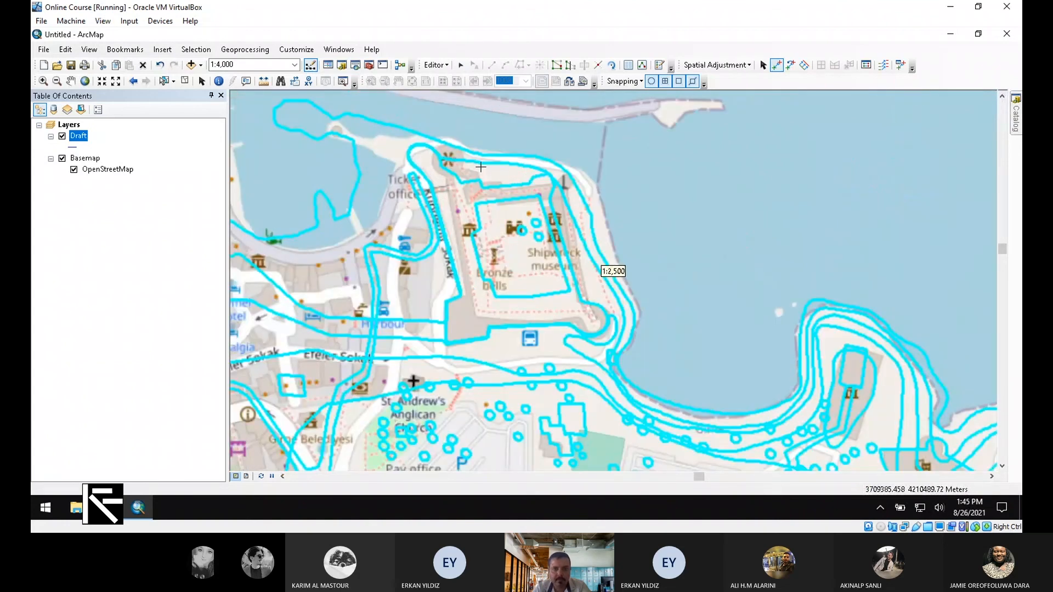
pyautogui.scroll(-1, 496, 190)
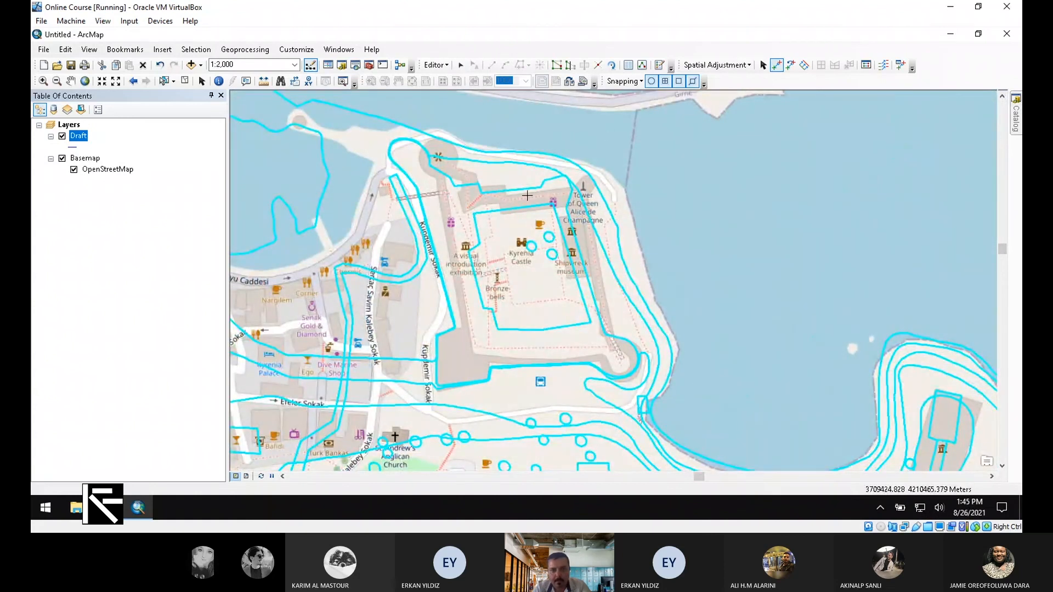
pyautogui.click(477, 183)
pyautogui.click(504, 183)
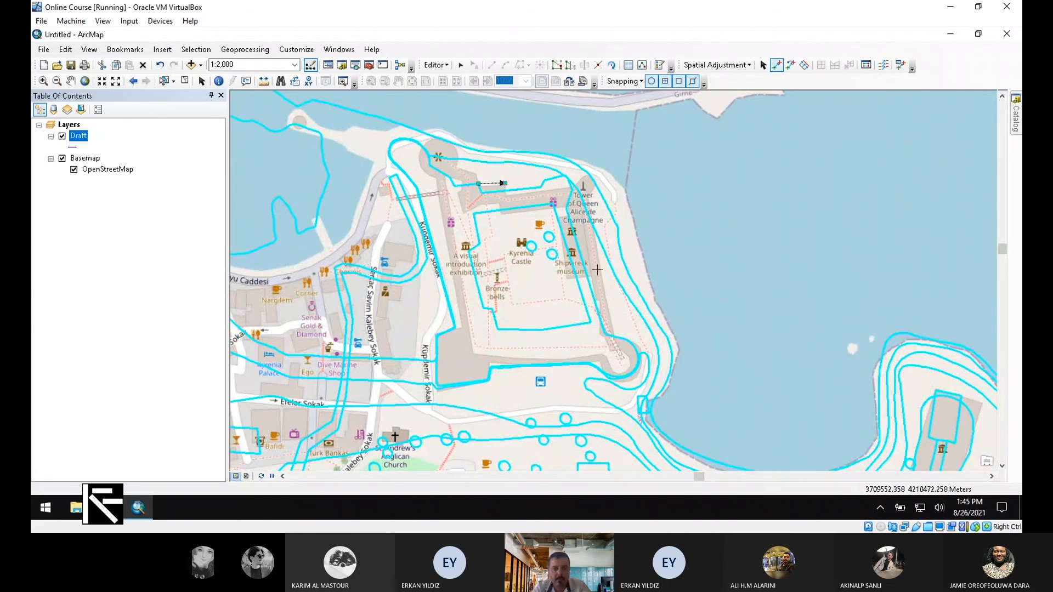
pyautogui.scroll(-2, 589, 284)
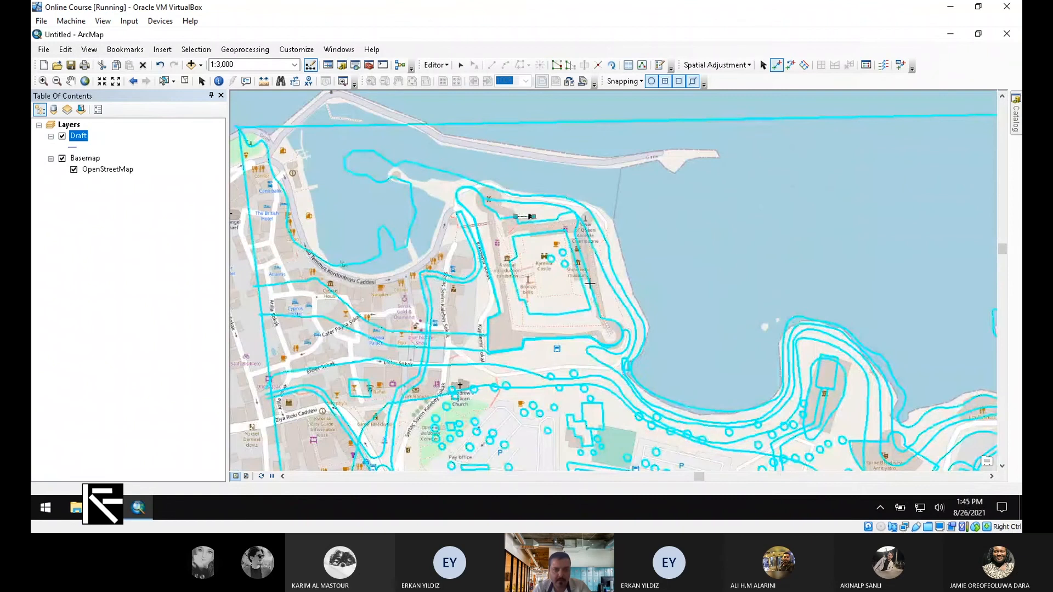
pyautogui.scroll(-1, 590, 284)
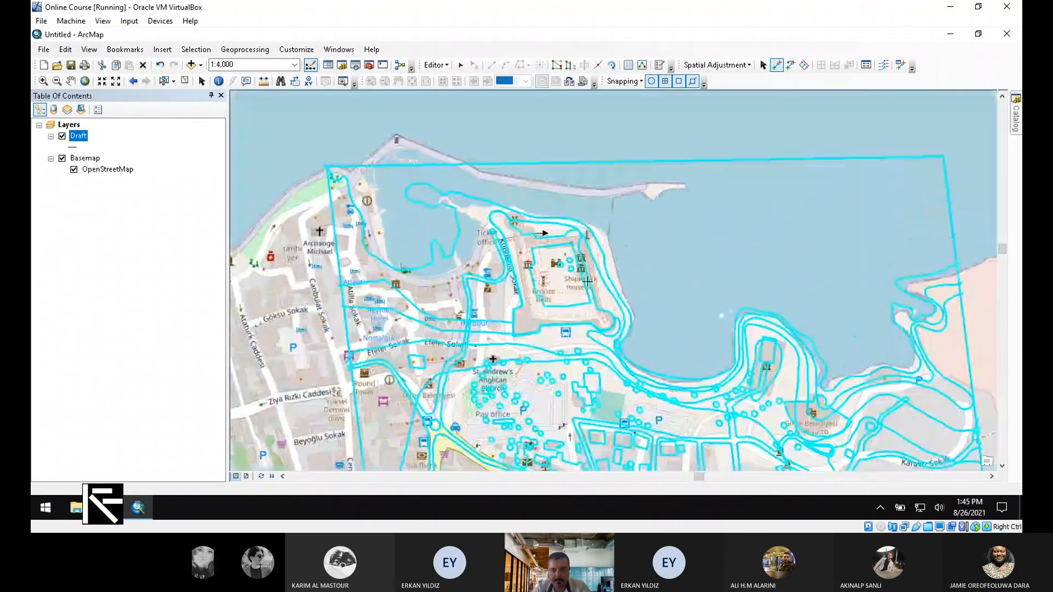
pyautogui.click(717, 65)
pyautogui.click(679, 81)
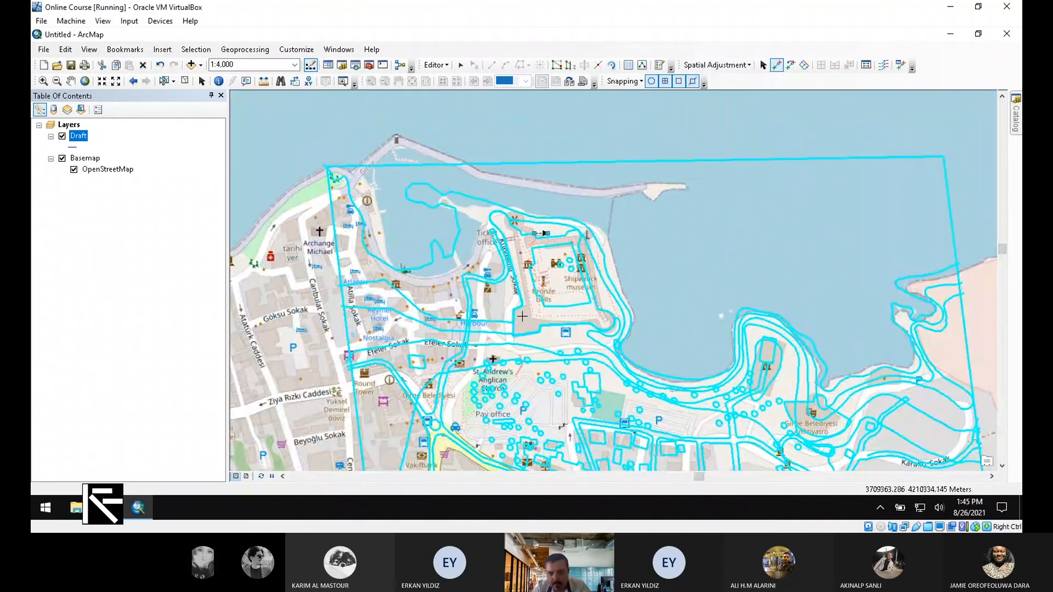
# Step: Add displacement links from Draft's southern street corners, including the east end of Bozkırlı Sokak, to the matching corners on OpenStreetMap
pyautogui.scroll(-2, 522, 316)
pyautogui.scroll(3, 522, 316)
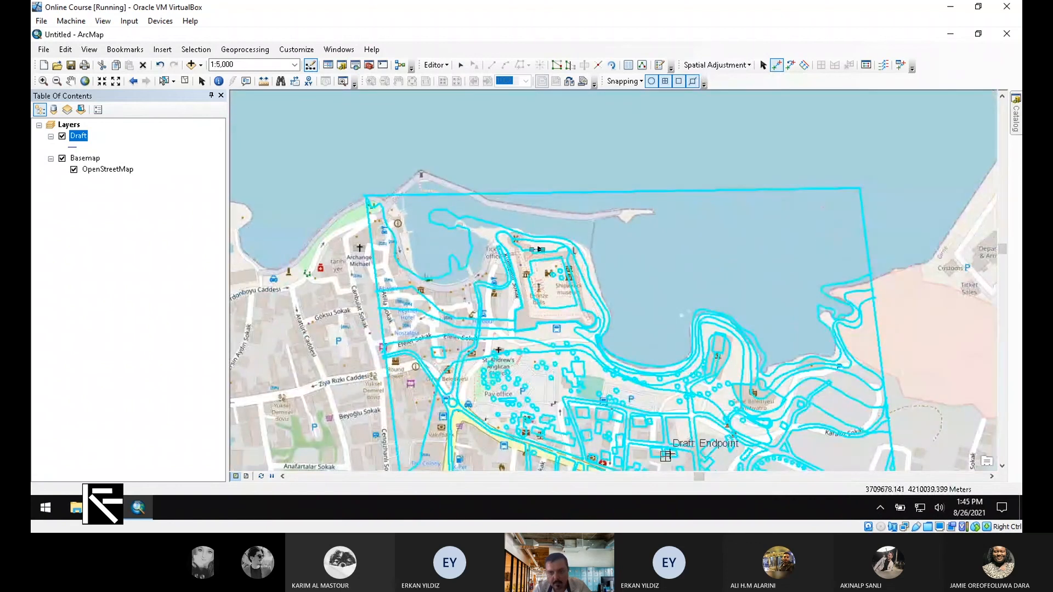
pyautogui.scroll(-2, 666, 456)
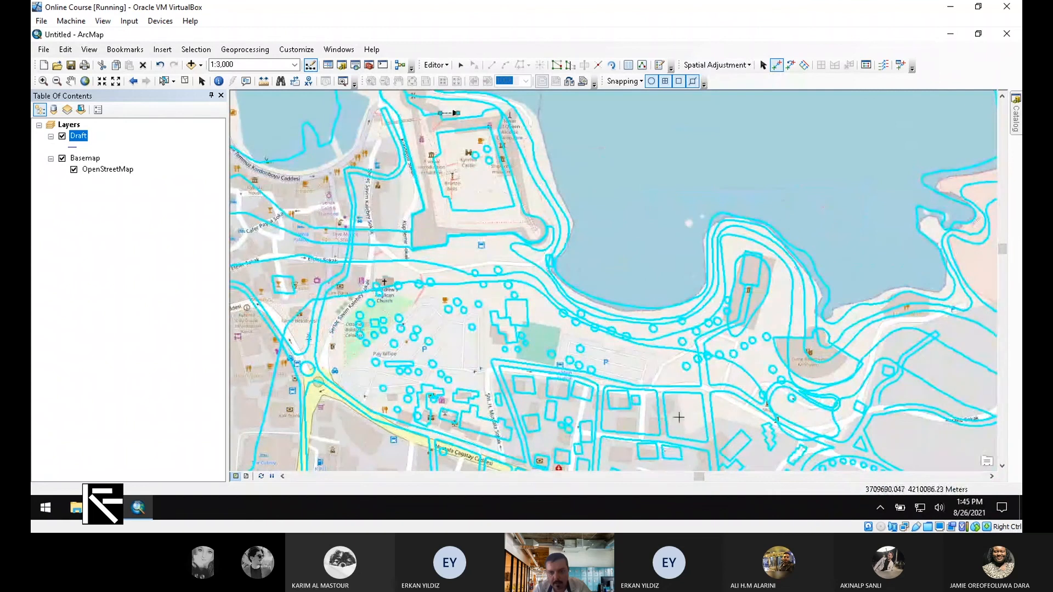
pyautogui.click(1002, 467)
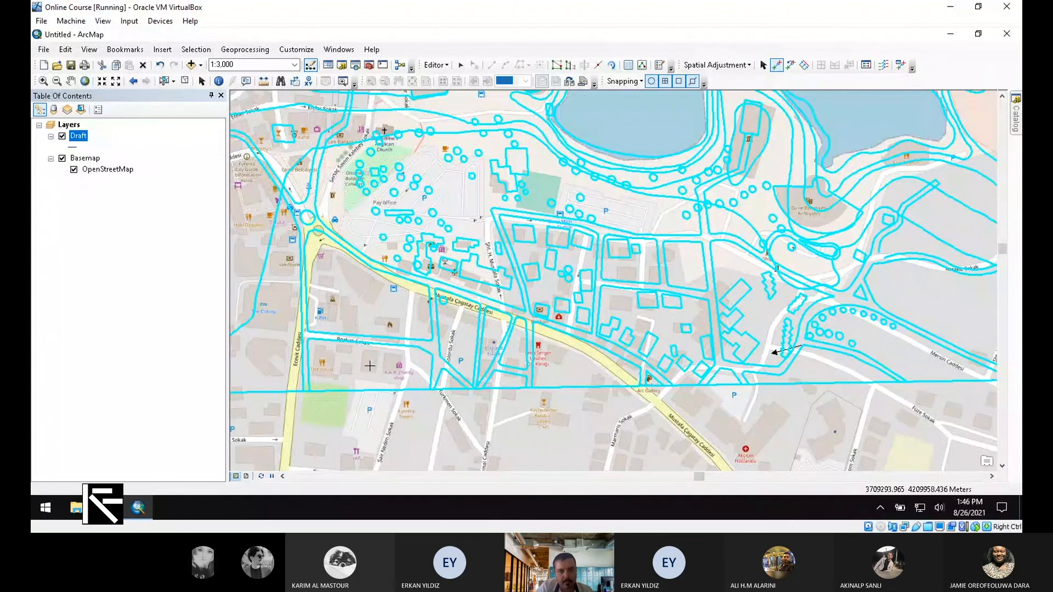
pyautogui.scroll(2, 369, 365)
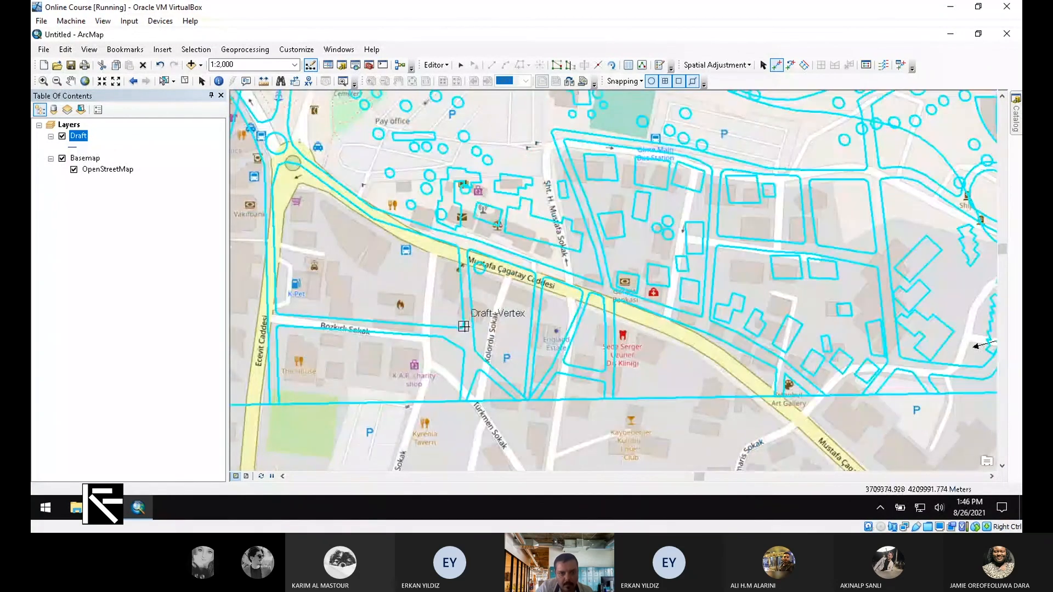
pyautogui.scroll(-2, 420, 335)
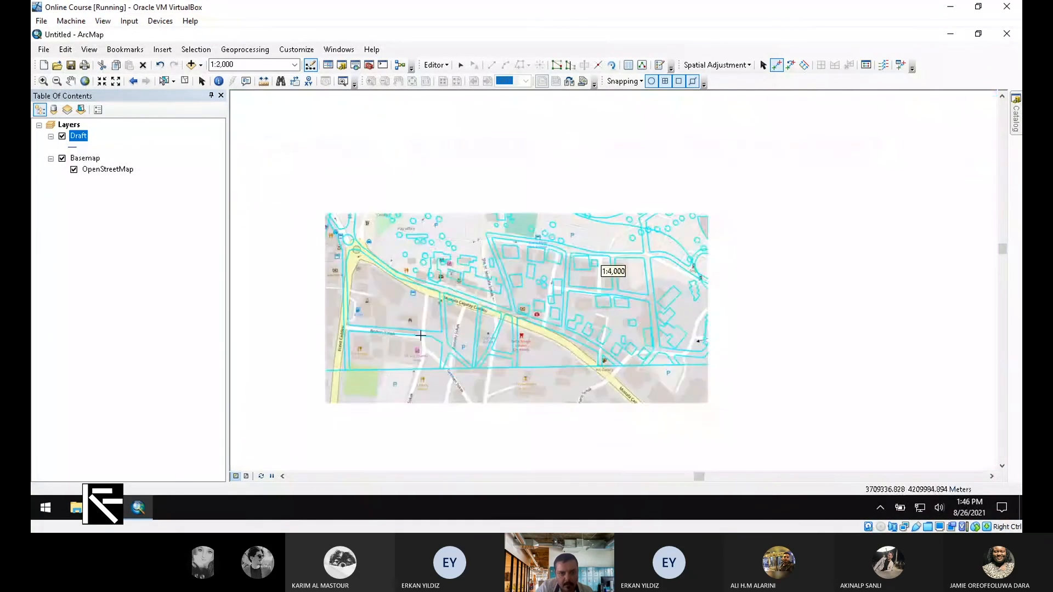
pyautogui.scroll(3, 421, 335)
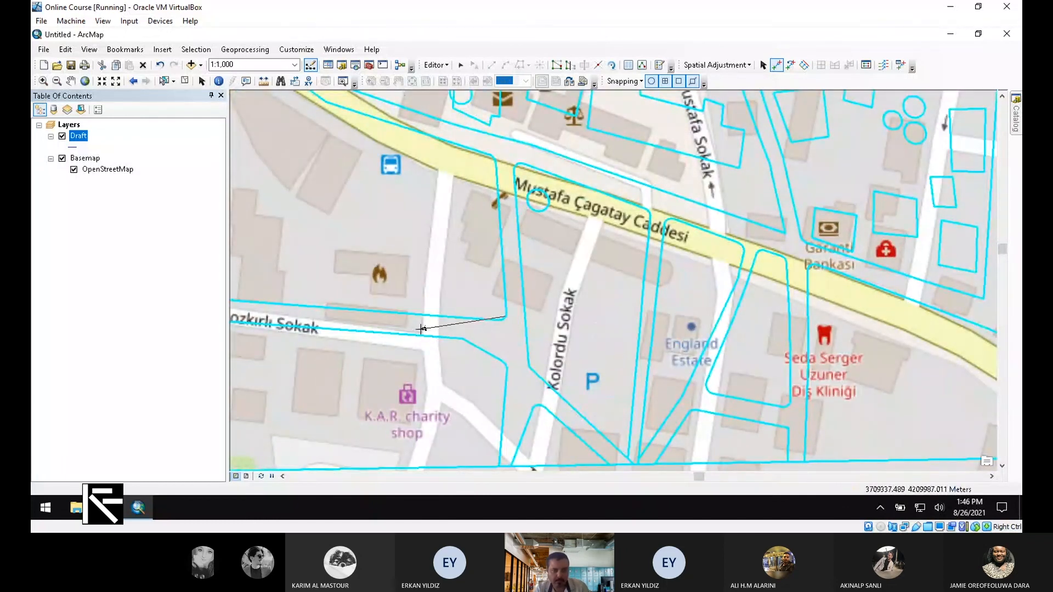
pyautogui.click(421, 329)
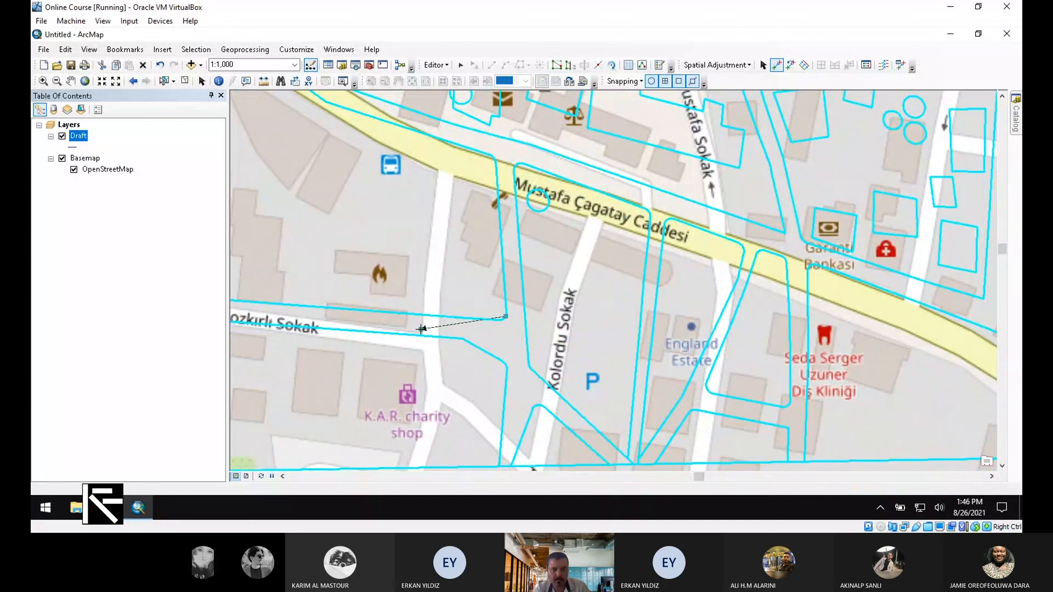
# Step: Run the spatial adjustment with the new southern street links and check Draft's fit against OpenStreetMap across the whole drawing
pyautogui.click(716, 64)
pyautogui.click(710, 105)
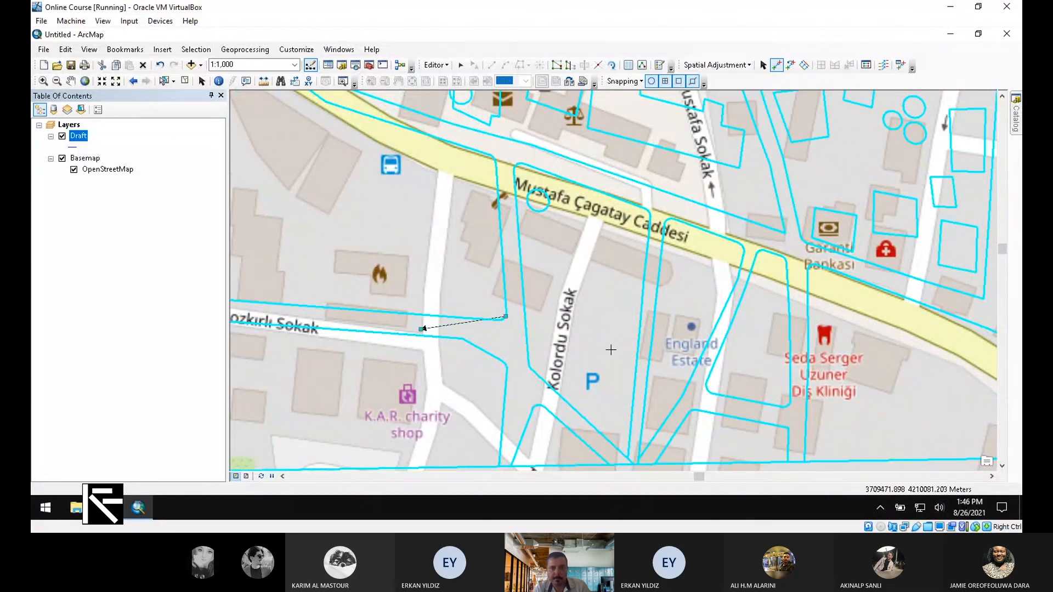
pyautogui.scroll(-2, 610, 349)
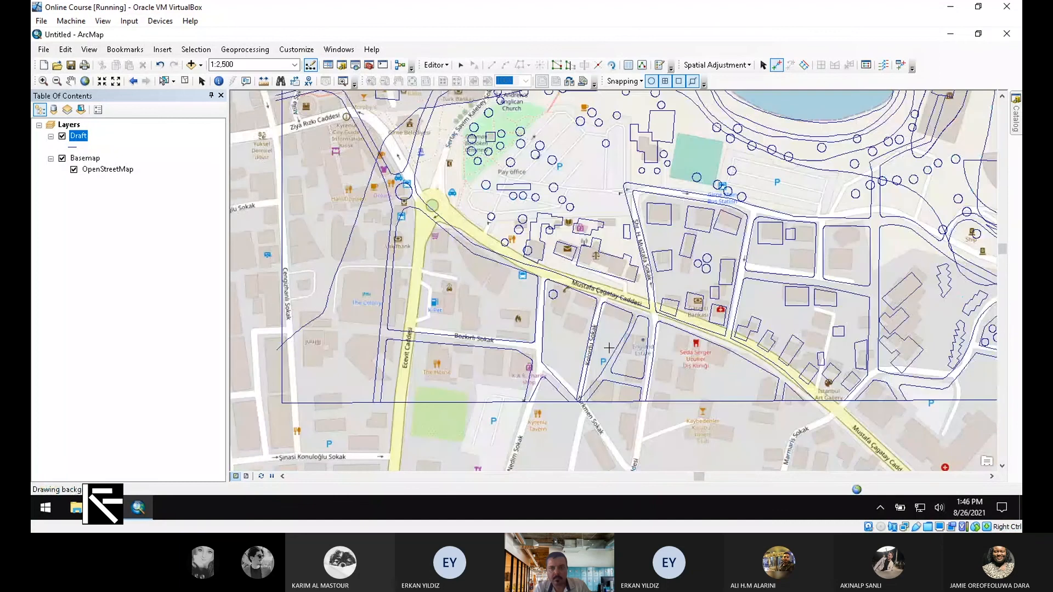
pyautogui.scroll(-1, 607, 347)
pyautogui.scroll(-1, 607, 347)
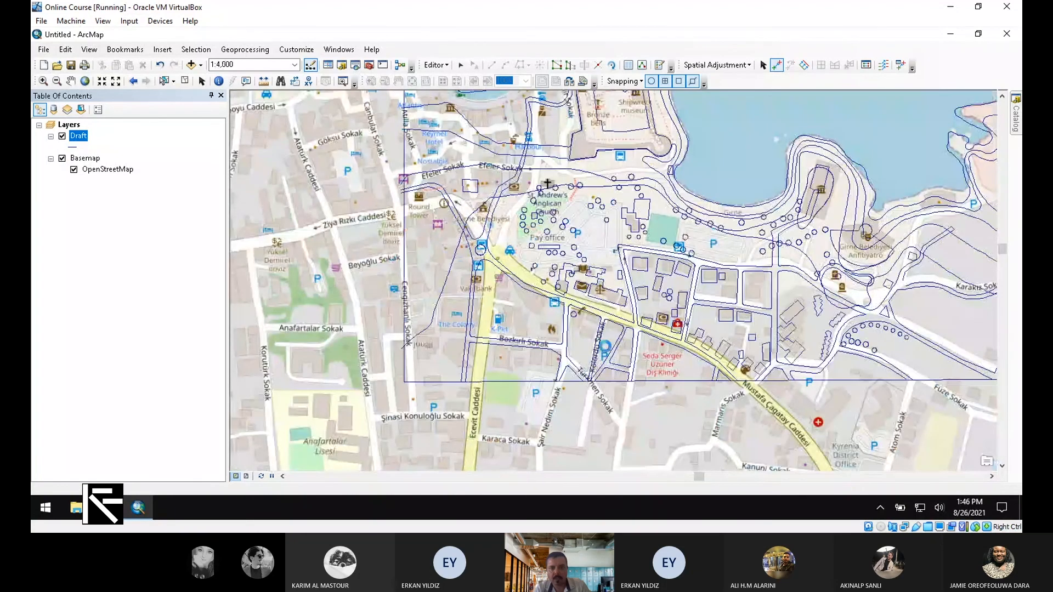
pyautogui.scroll(-1, 605, 346)
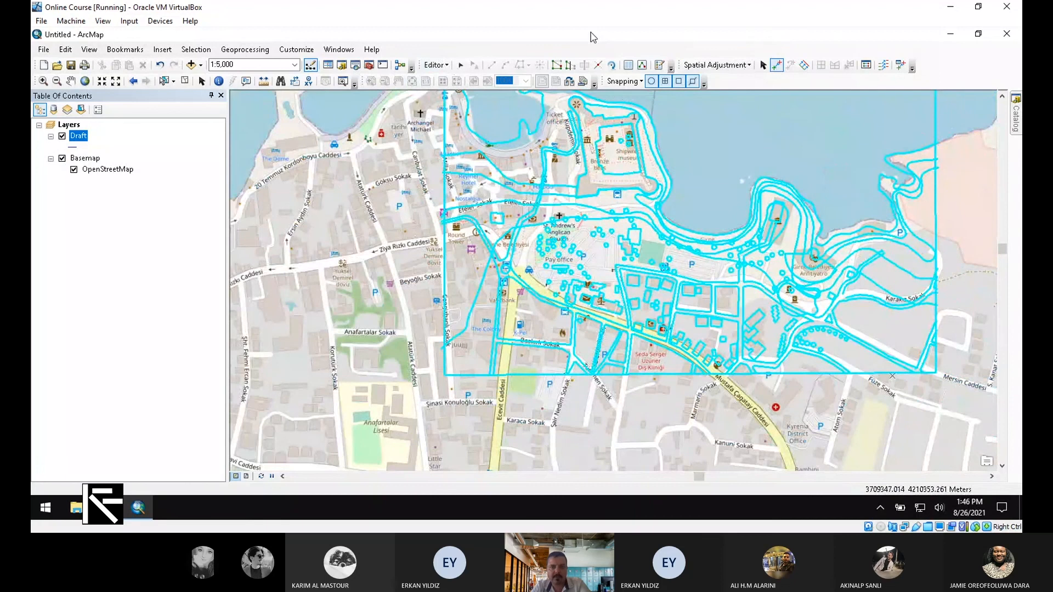
# Step: Save the edits to the adjusted Draft layer and end the editing session
pyautogui.click(436, 65)
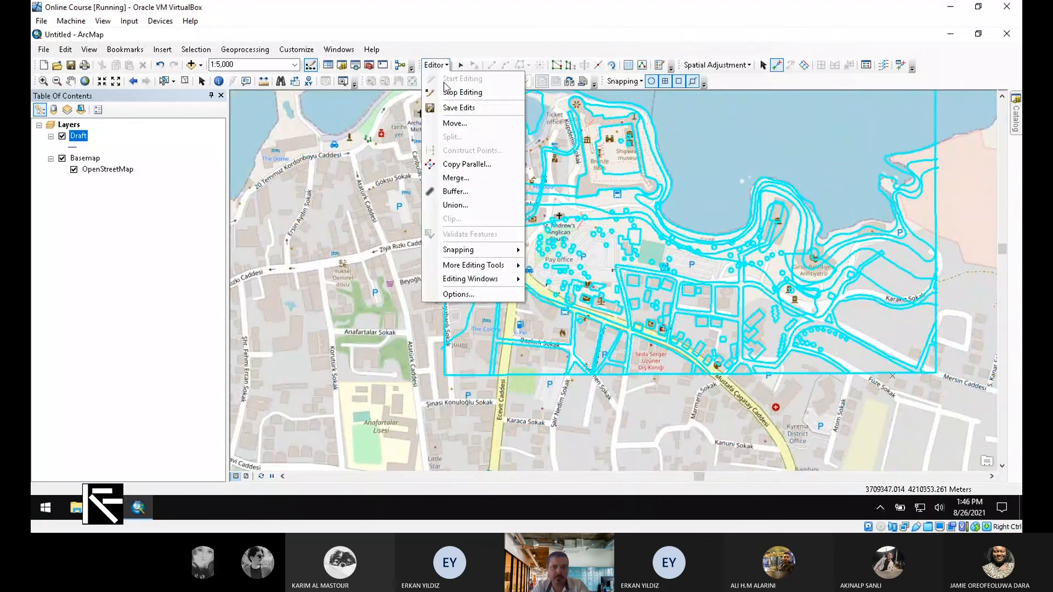
pyautogui.click(477, 110)
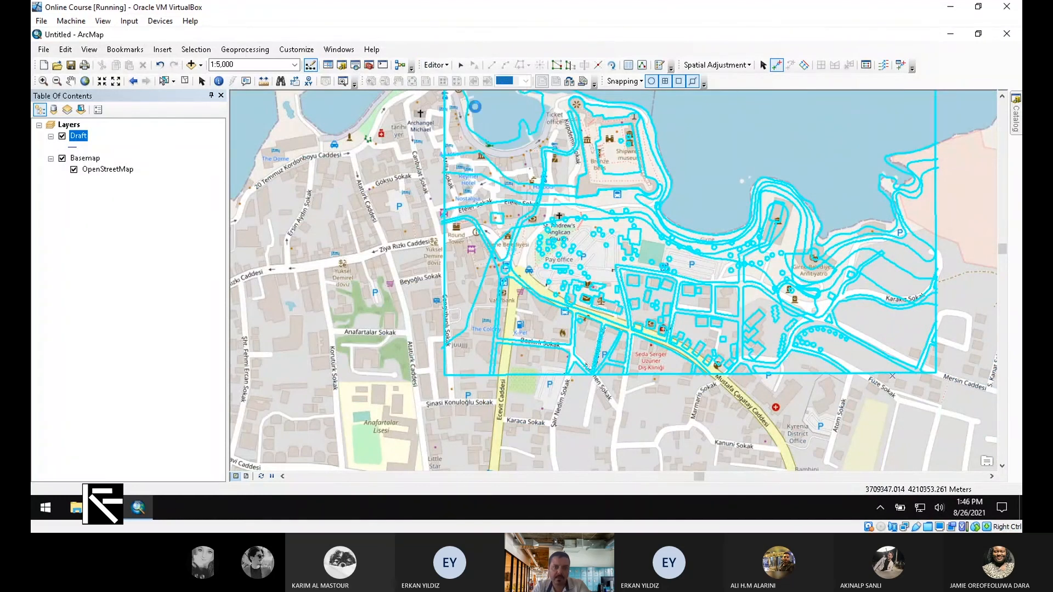
pyautogui.click(435, 65)
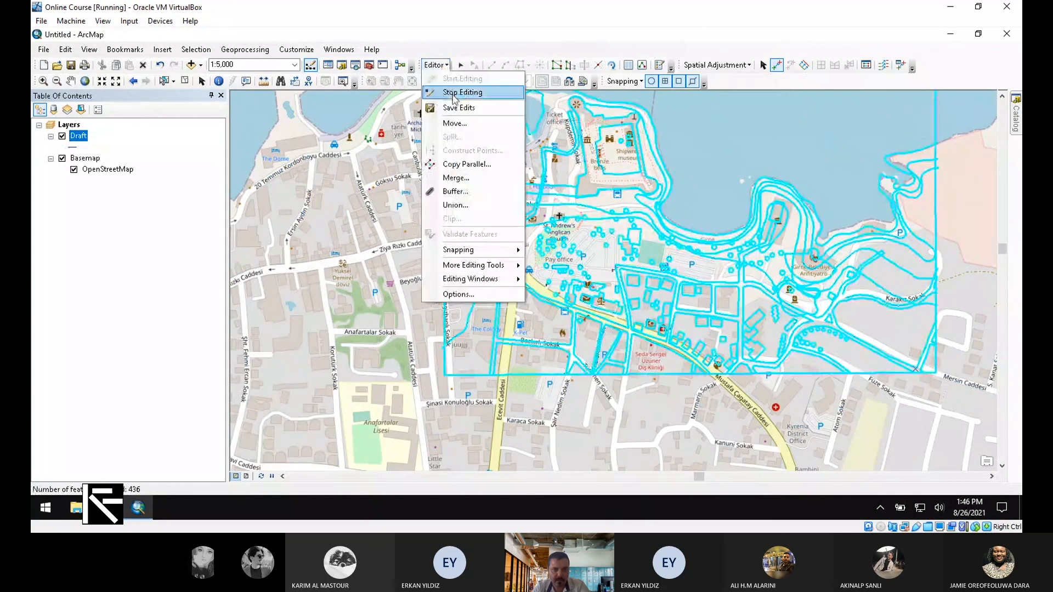
pyautogui.click(473, 97)
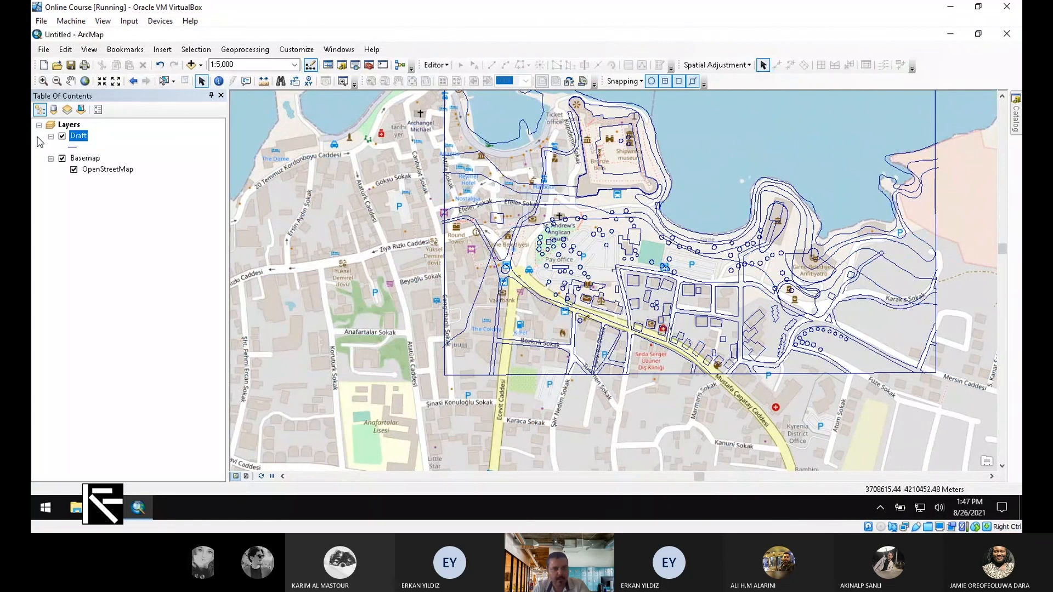
# Step: Remove the Basemap group with its OpenStreetMap layer from the map
pyautogui.rightClick(86, 158)
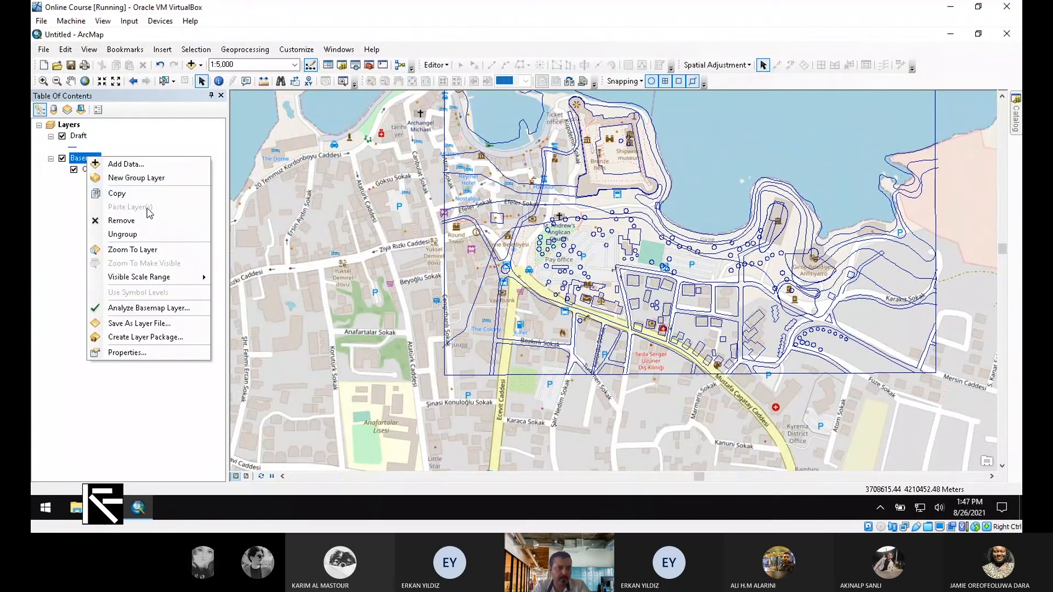
pyautogui.click(151, 221)
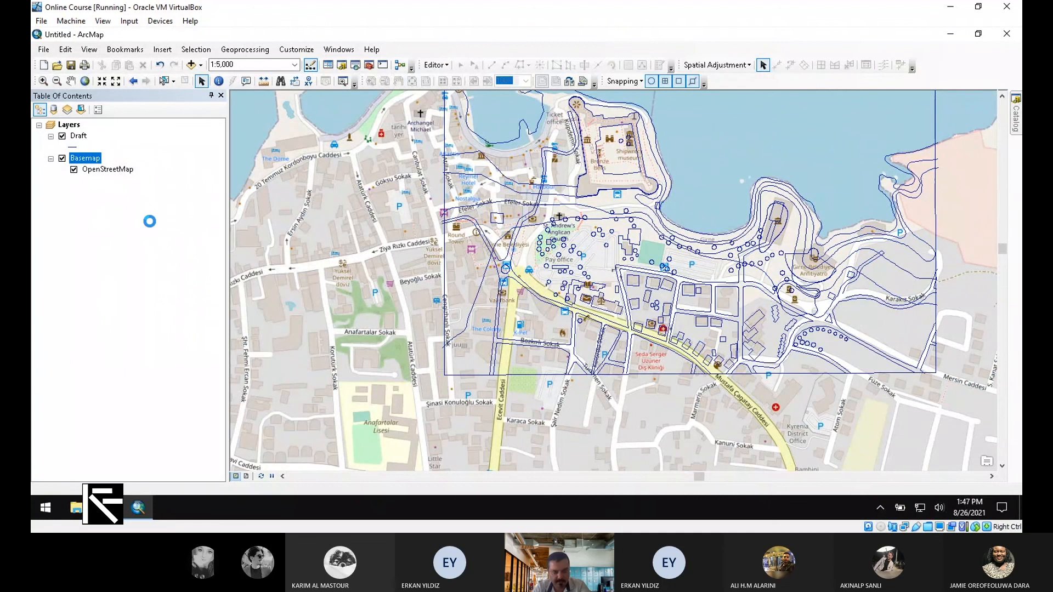